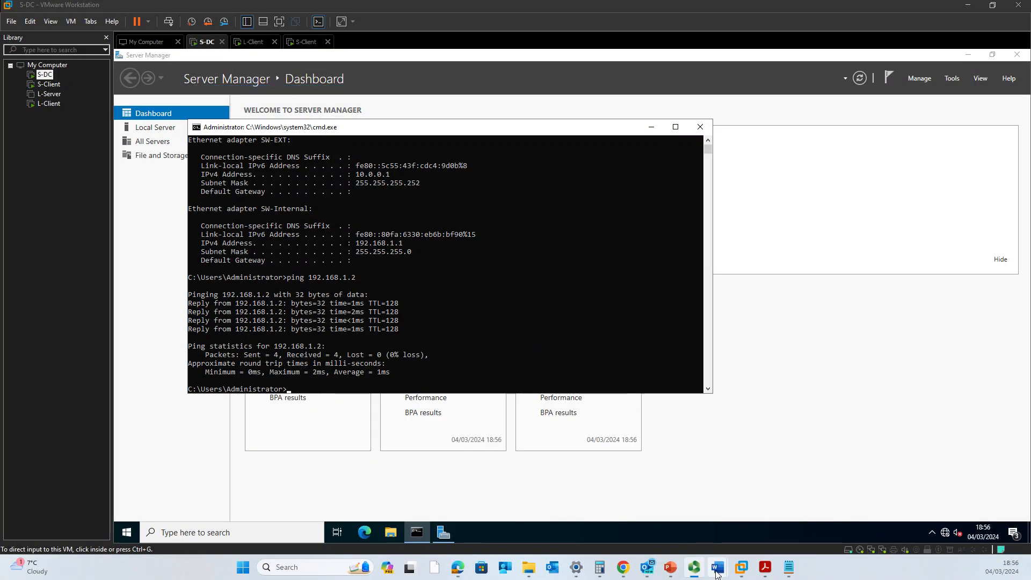
Confirm S-DC's ping to 192.168.1.2 returns 4 replies with 0% loss.
{"action": "mouse_move", "coordinate": [717, 575]}
{"action": "left_click", "coordinate": [667, 524]}
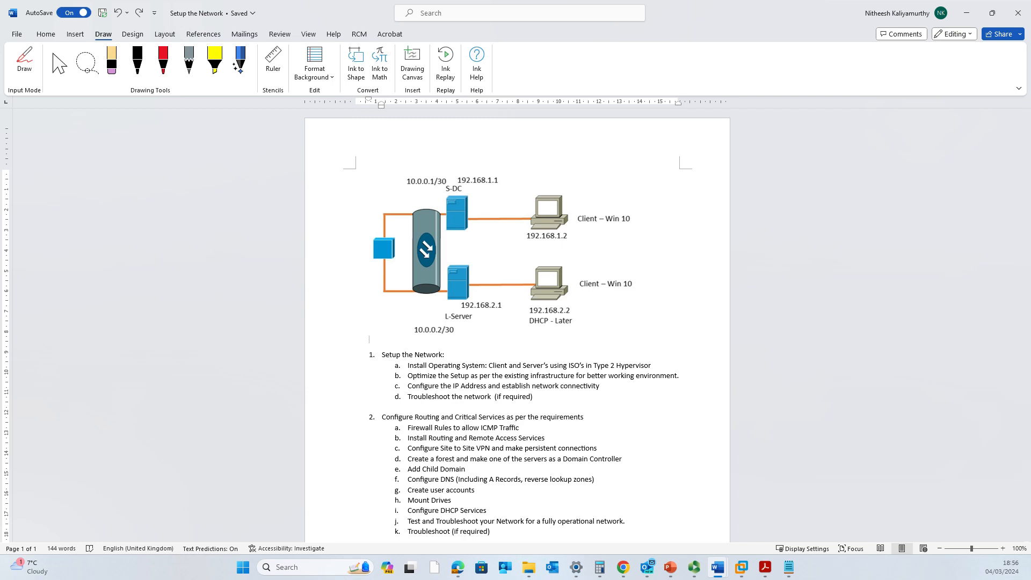
{"action": "left_click", "coordinate": [967, 12]}
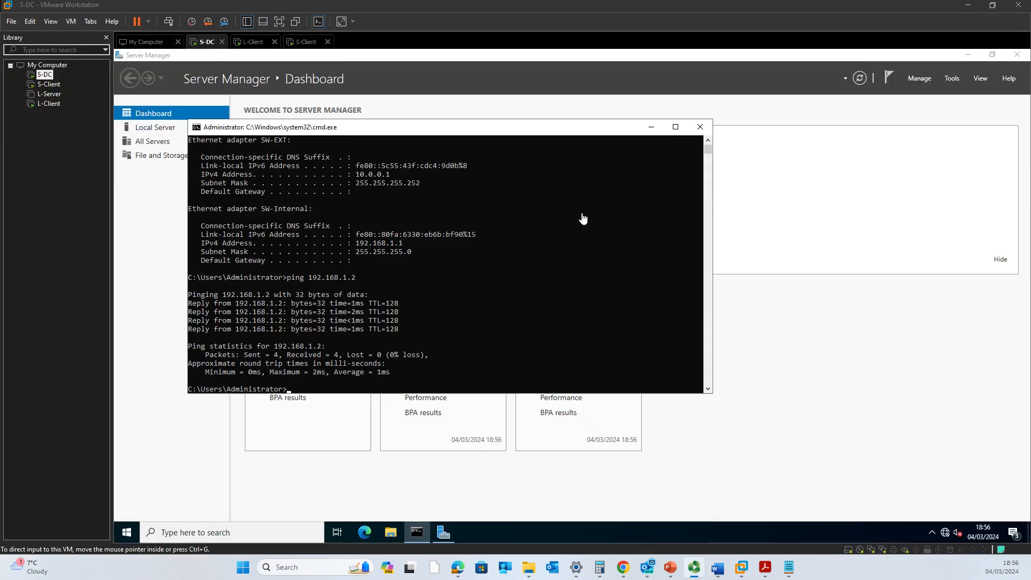
Re-run the ping to 192.168.1.2 and review its replies.
{"action": "key", "text": "Up"}
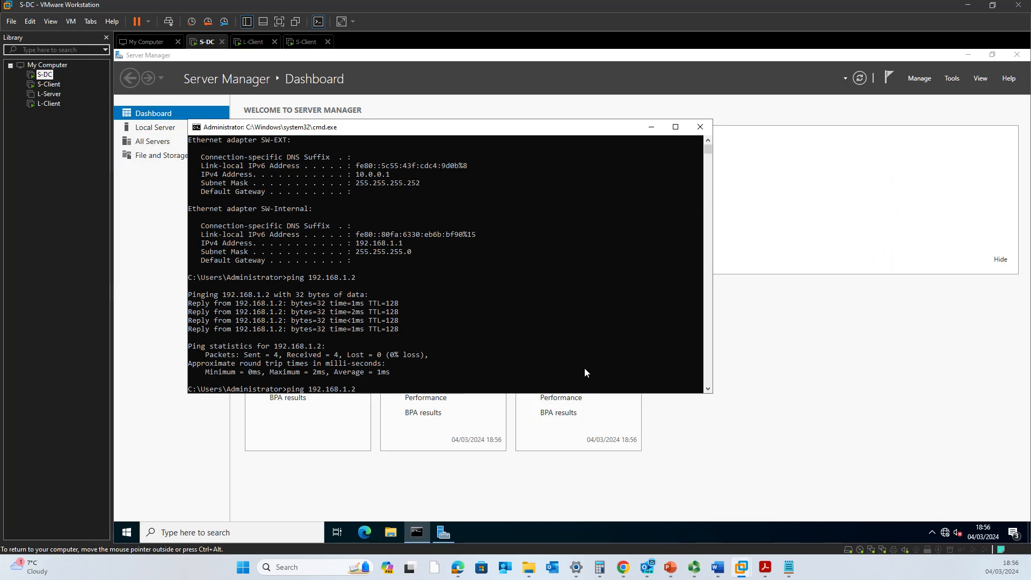
{"action": "key", "text": "Return"}
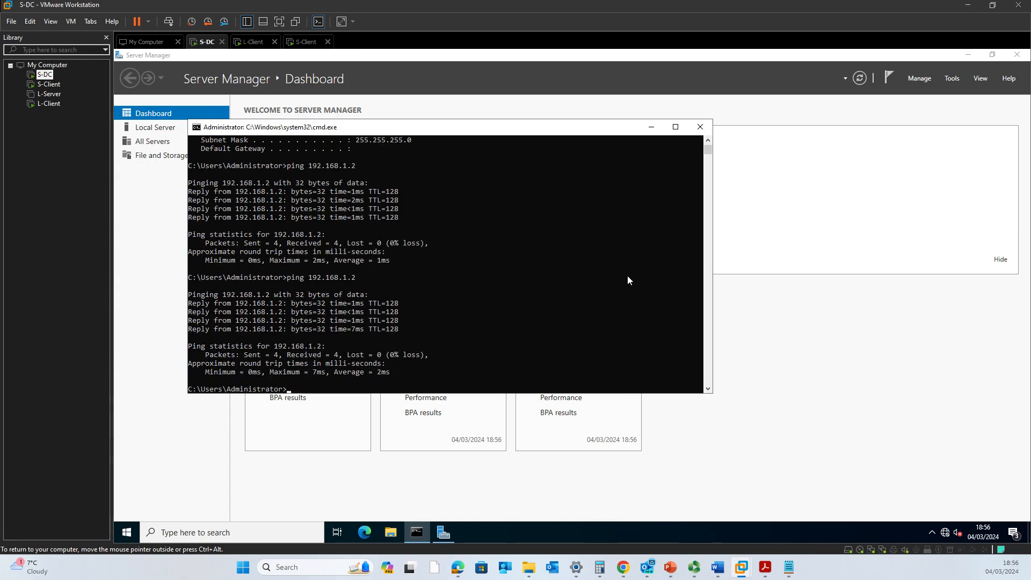
{"action": "scroll", "coordinate": [502, 293], "scroll_direction": "up", "scroll_amount": 4}
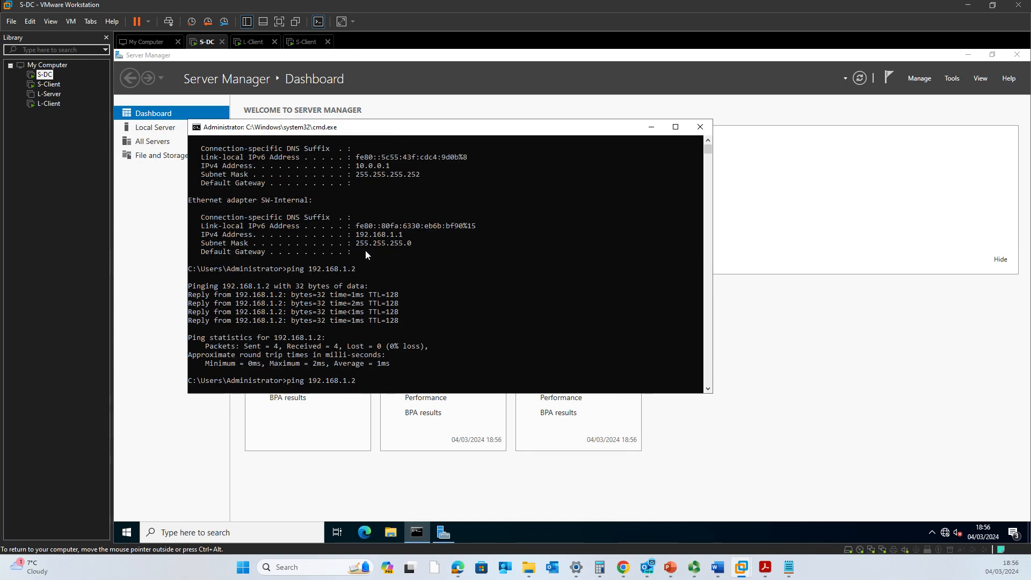
{"action": "scroll", "coordinate": [356, 248], "scroll_direction": "down", "scroll_amount": 2}
{"action": "scroll", "coordinate": [356, 248], "scroll_direction": "up", "scroll_amount": 4}
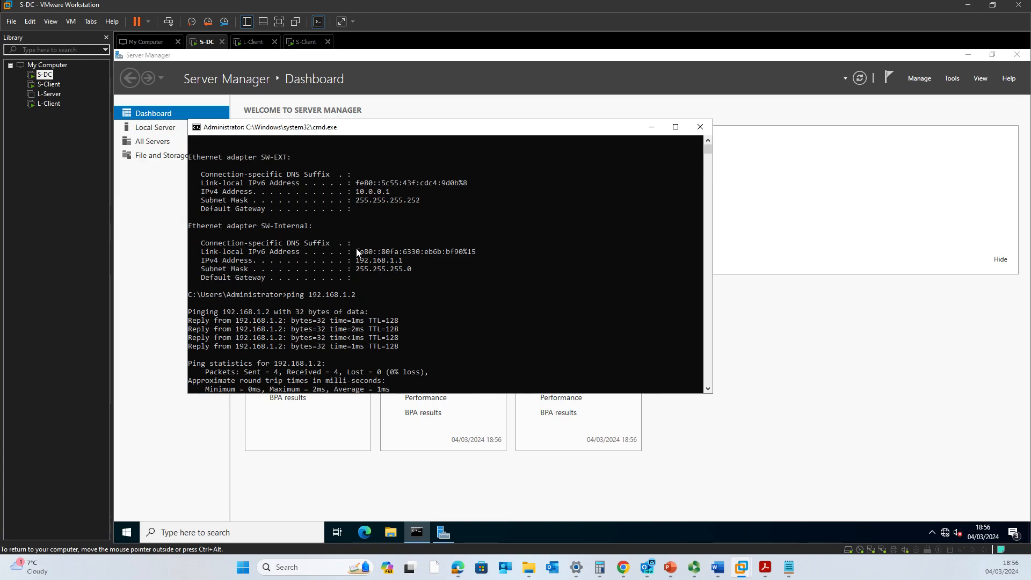
{"action": "scroll", "coordinate": [363, 249], "scroll_direction": "down", "scroll_amount": 5}
{"action": "scroll", "coordinate": [375, 262], "scroll_direction": "down", "scroll_amount": 2}
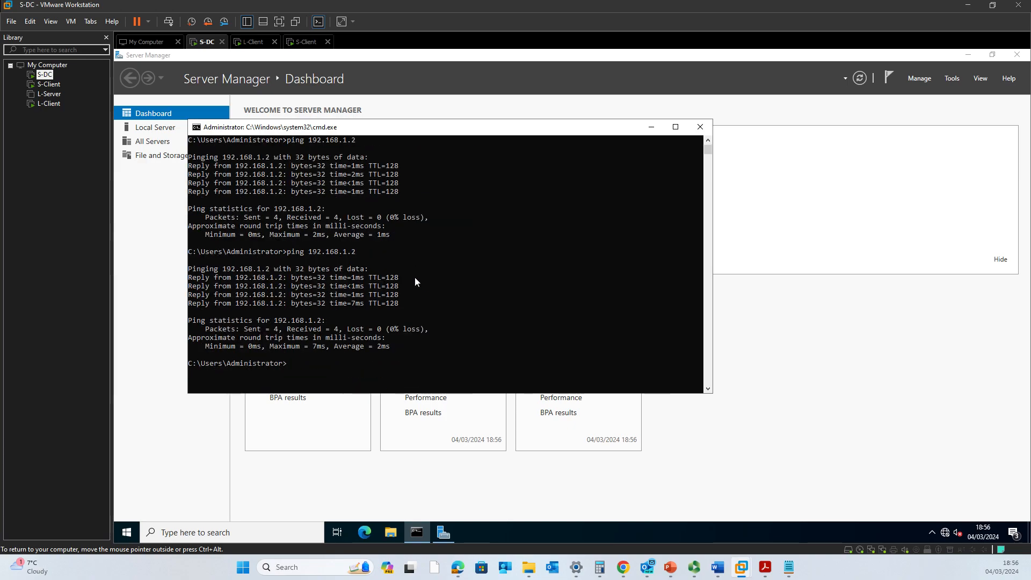
Ping the L-Server link at 10.0.0.2 and confirm 4 replies with 0% loss.
{"action": "key", "text": "Up"}
{"action": "key", "text": "BackSpace"}
{"action": "key", "text": "BackSpace"}
{"action": "key", "text": "BackSpace"}
{"action": "key", "text": "BackSpace"}
{"action": "key", "text": "BackSpace"}
{"action": "key", "text": "BackSpace"}
{"action": "key", "text": "BackSpace"}
{"action": "key", "text": "BackSpace"}
{"action": "key", "text": "BackSpace"}
{"action": "type", "text": "0.0.0.2"}
{"action": "key", "text": "Return"}
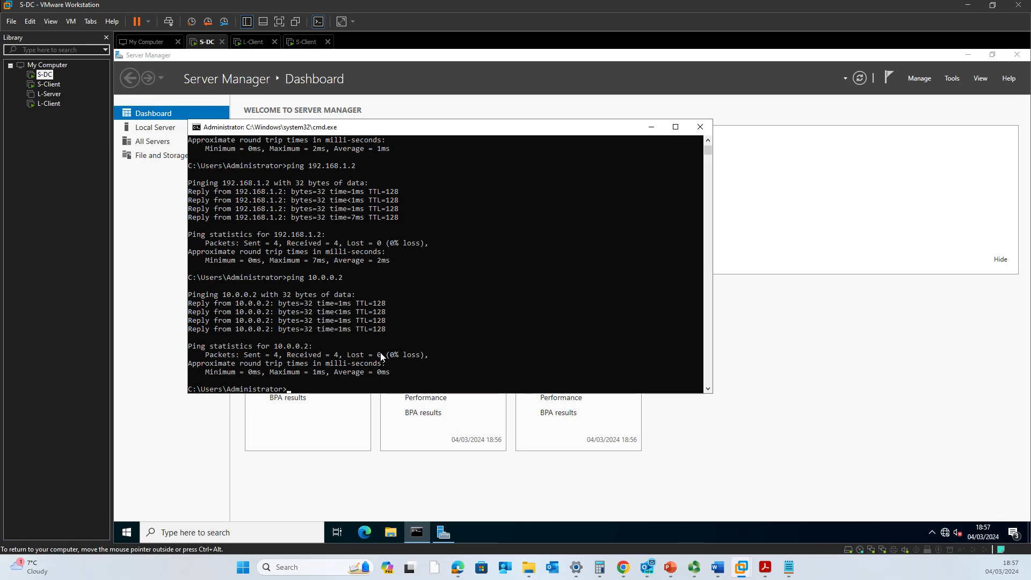
Minimize the command prompt and dismiss the Windows Admin Center notice to reveal the Server Manager dashboard.
{"action": "left_click", "coordinate": [652, 127]}
{"action": "left_click", "coordinate": [473, 157]}
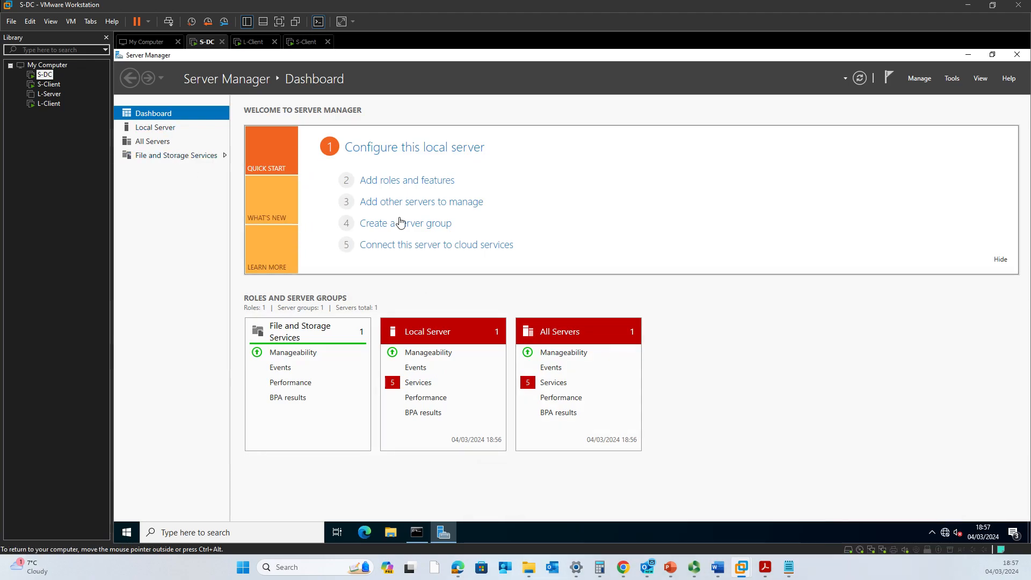
{"action": "mouse_move", "coordinate": [718, 565]}
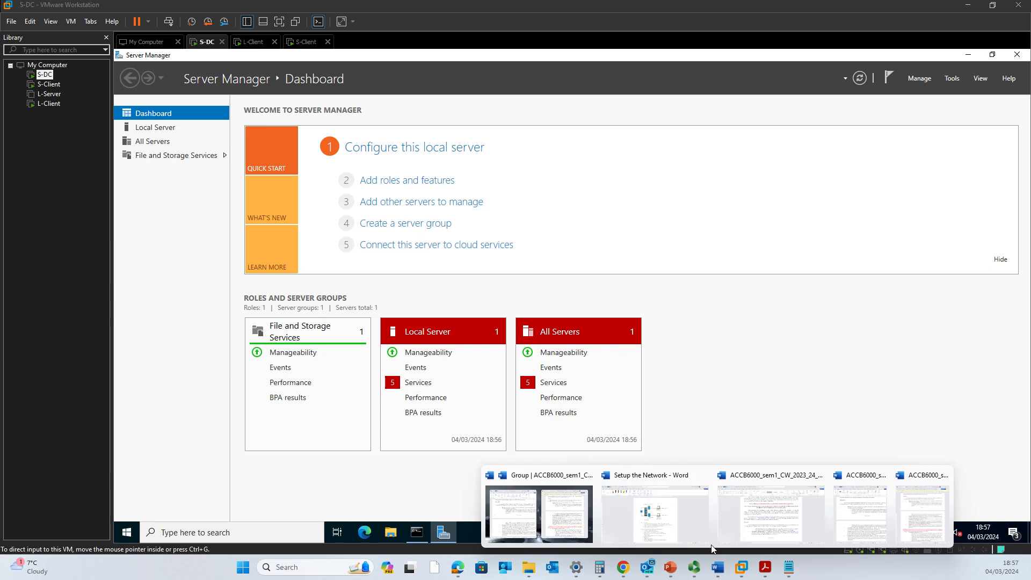
{"action": "left_click", "coordinate": [657, 532]}
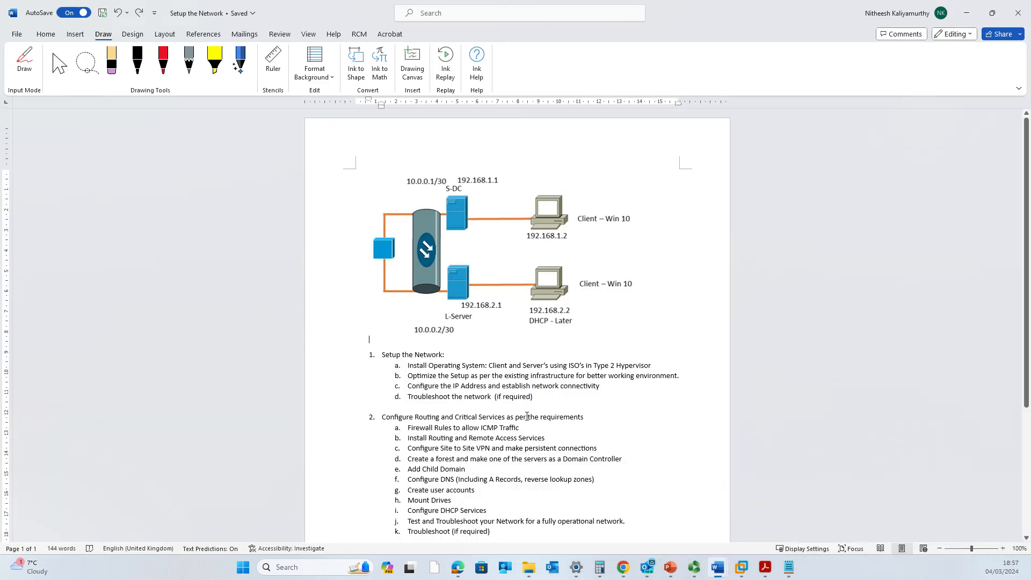
{"action": "scroll", "coordinate": [504, 422], "scroll_direction": "down", "scroll_amount": 2}
{"action": "left_click_drag", "start_coordinate": [407, 386], "coordinate": [560, 392]}
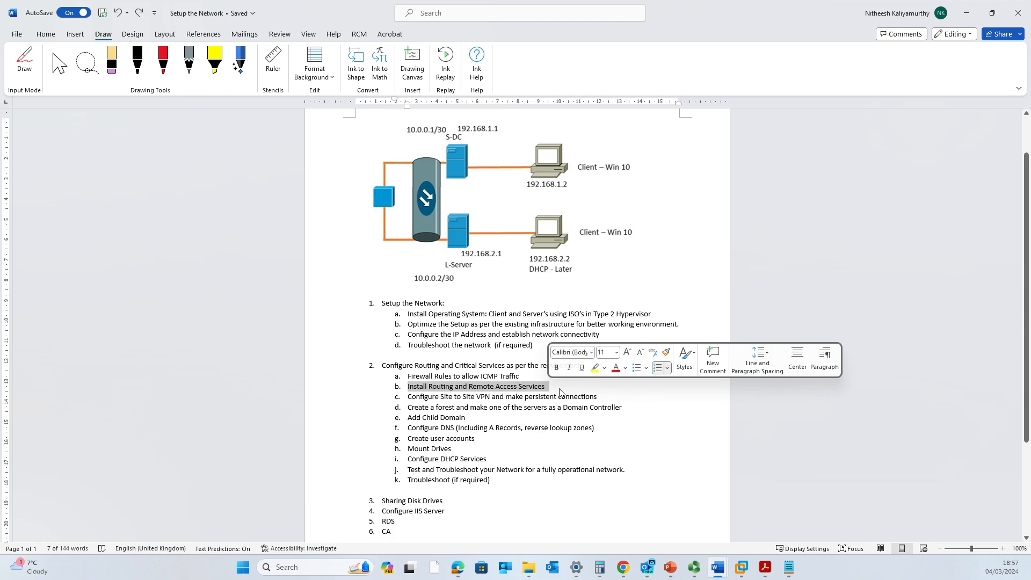
{"action": "left_click", "coordinate": [966, 13]}
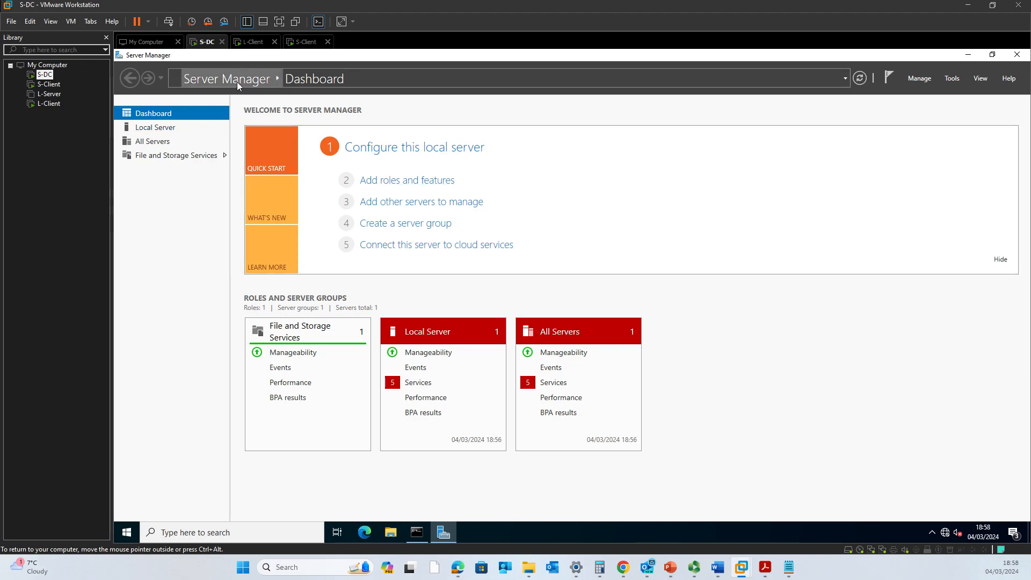
Start a role-based Add Roles and Features install targeting S-DC and tick Remote Access.
{"action": "left_click", "coordinate": [405, 181]}
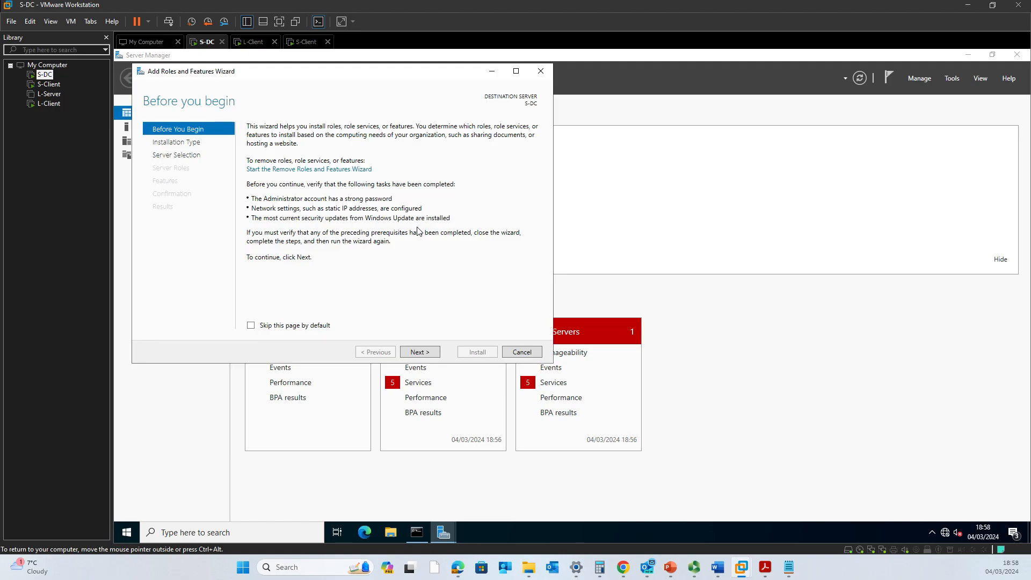
{"action": "left_click", "coordinate": [412, 354]}
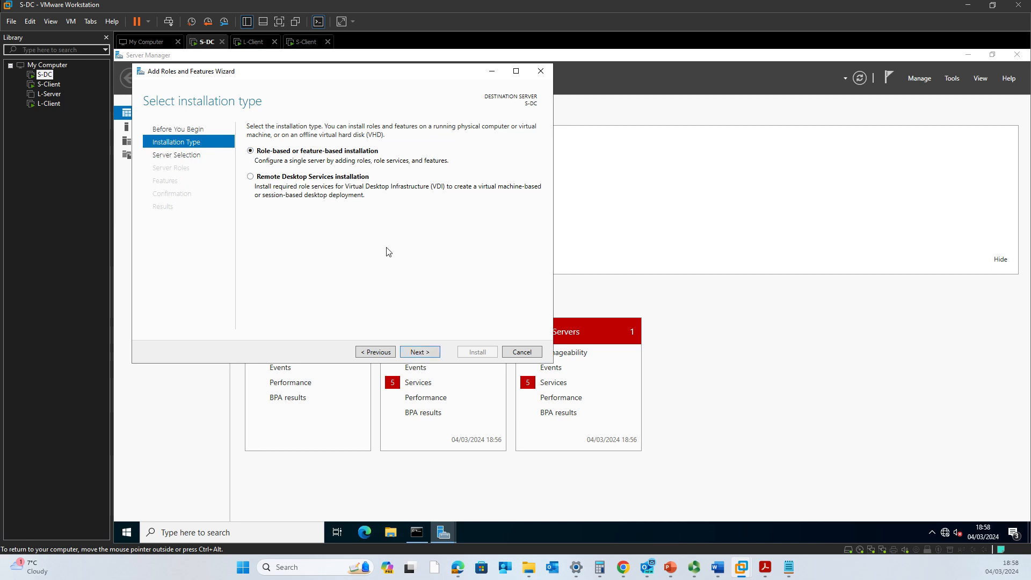
{"action": "left_click", "coordinate": [420, 353]}
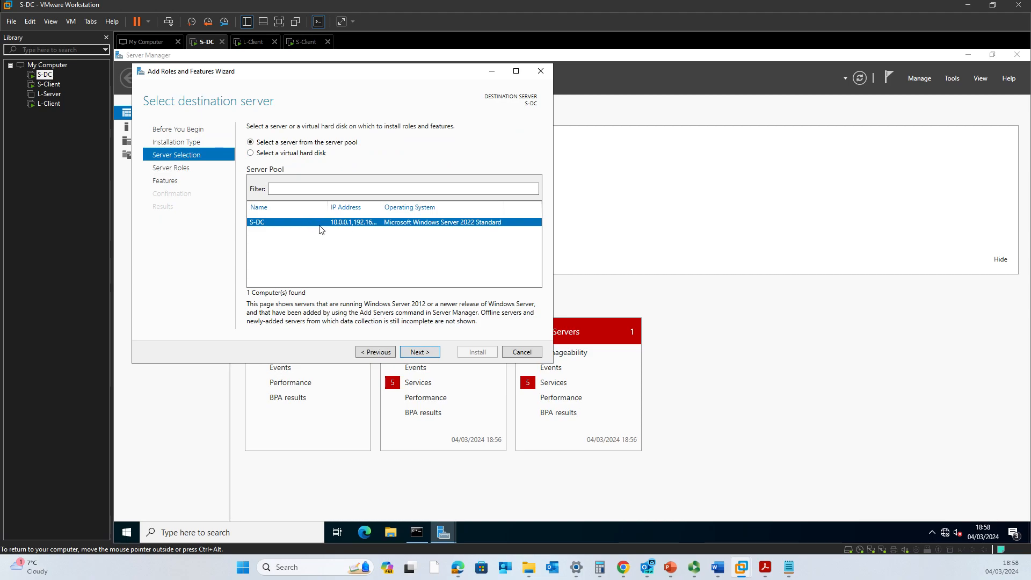
{"action": "left_click", "coordinate": [408, 207]}
{"action": "left_click_drag", "start_coordinate": [378, 205], "coordinate": [468, 207]}
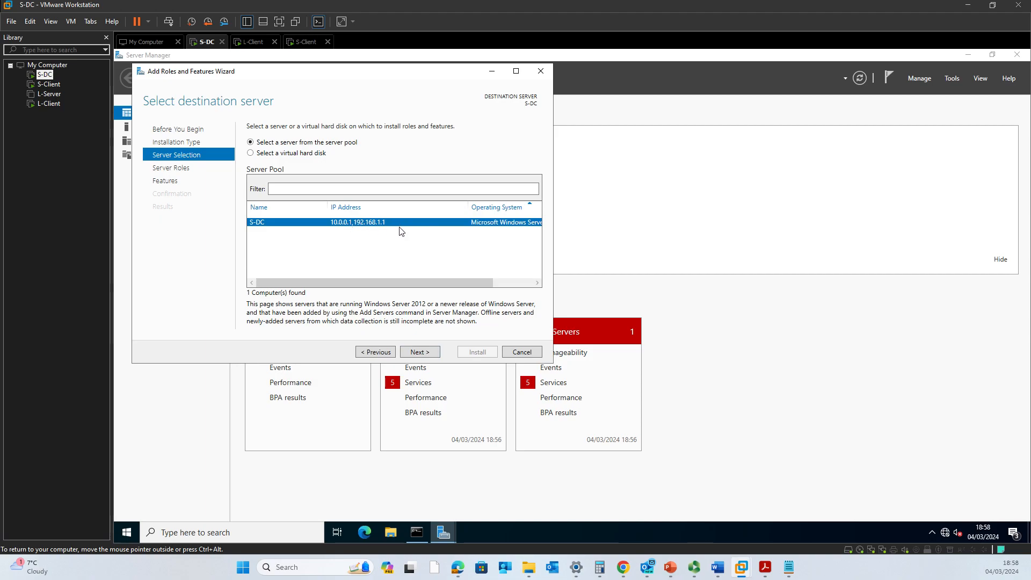
{"action": "left_click", "coordinate": [419, 352]}
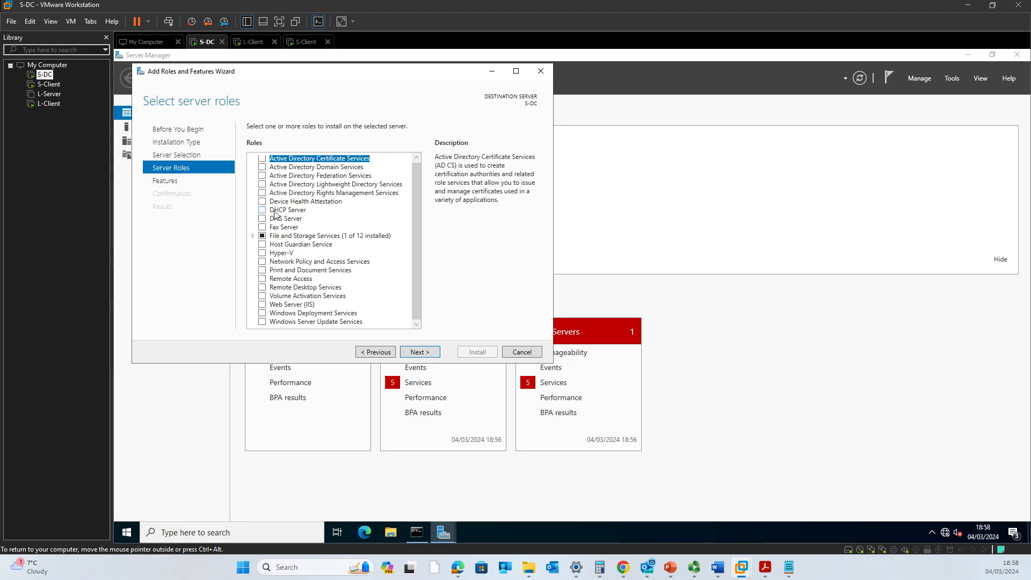
{"action": "left_click", "coordinate": [263, 279]}
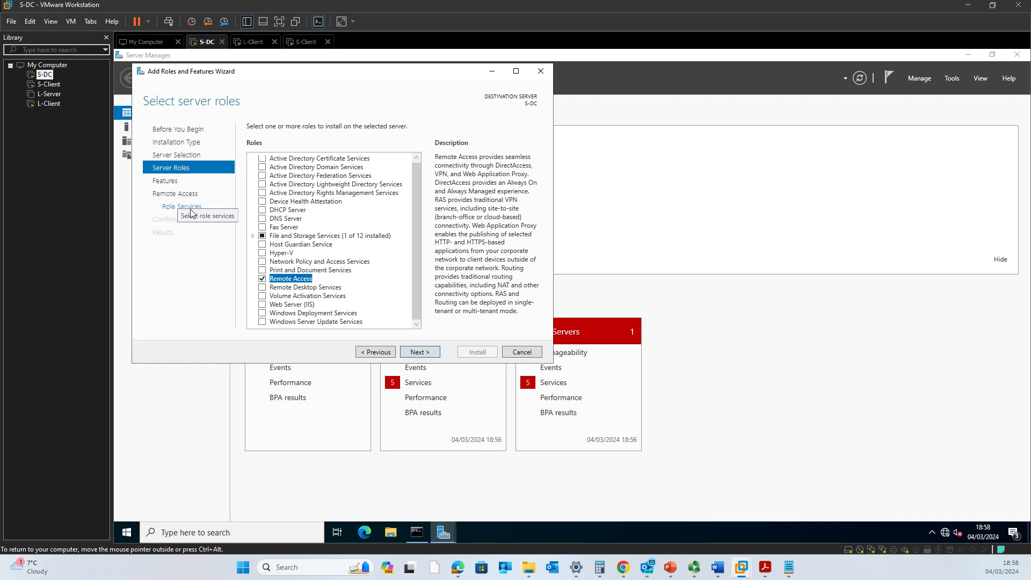
Advance from Server Roles with Remote Access selected to the Features page.
{"action": "left_click", "coordinate": [420, 352]}
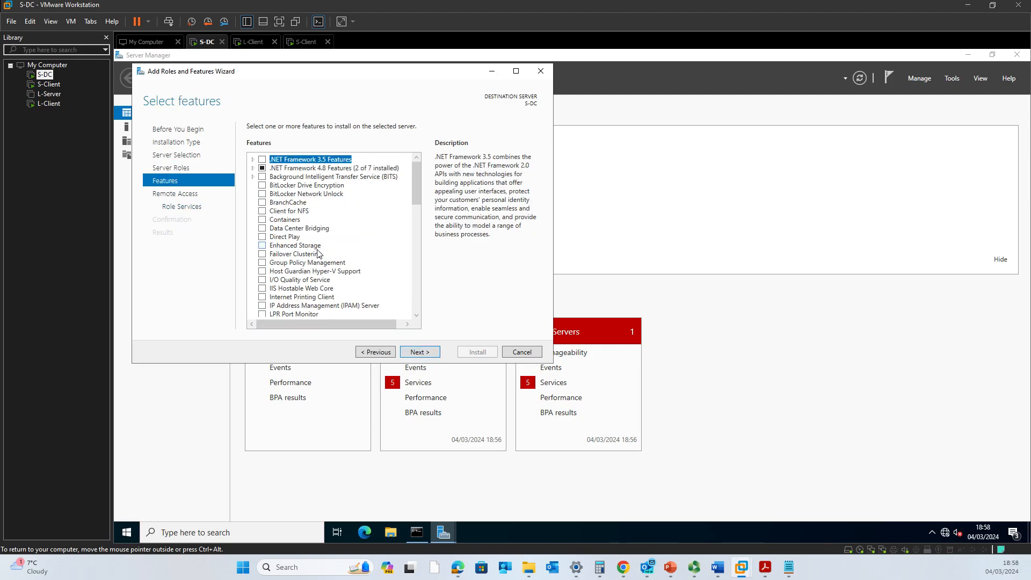
Look through the Features list, add nothing, and continue to the Remote Access overview.
{"action": "scroll", "coordinate": [319, 251], "scroll_direction": "down", "scroll_amount": 4}
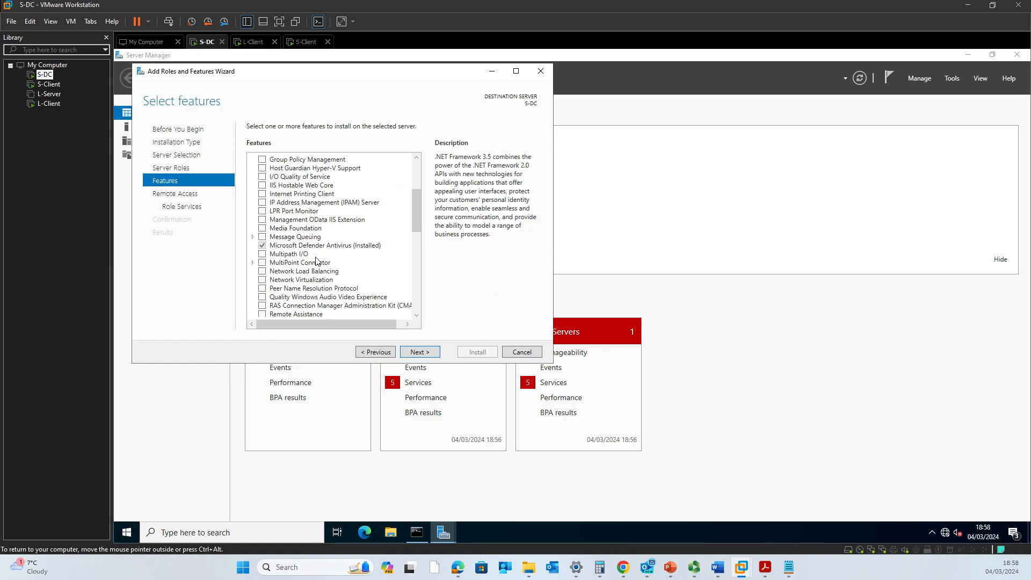
{"action": "scroll", "coordinate": [316, 262], "scroll_direction": "up", "scroll_amount": 4}
{"action": "scroll", "coordinate": [303, 238], "scroll_direction": "down", "scroll_amount": 2}
{"action": "scroll", "coordinate": [303, 238], "scroll_direction": "down", "scroll_amount": 9}
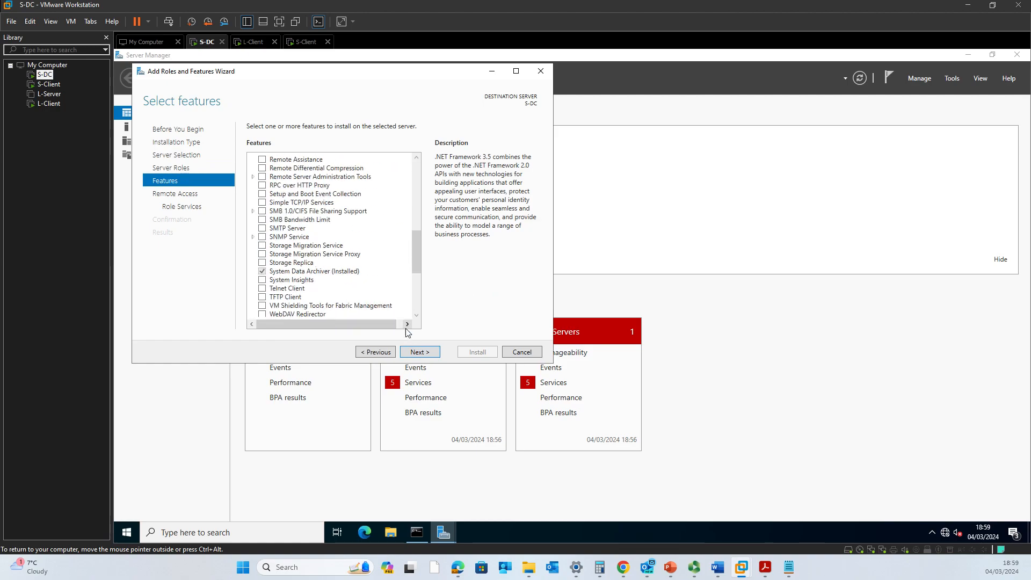
{"action": "scroll", "coordinate": [388, 300], "scroll_direction": "down", "scroll_amount": 3}
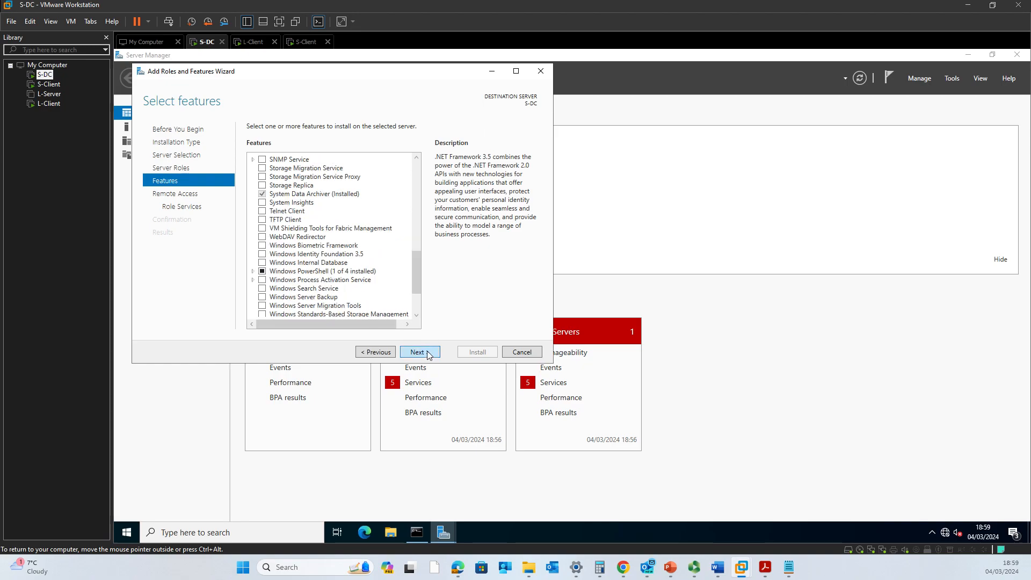
{"action": "scroll", "coordinate": [323, 258], "scroll_direction": "up", "scroll_amount": 10}
{"action": "scroll", "coordinate": [323, 258], "scroll_direction": "up", "scroll_amount": 1}
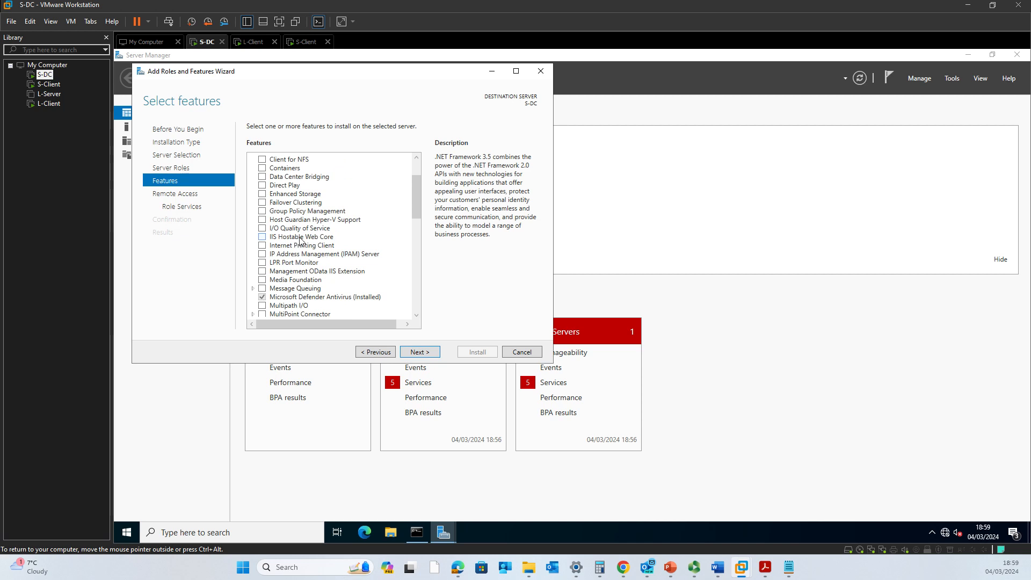
{"action": "scroll", "coordinate": [296, 240], "scroll_direction": "up", "scroll_amount": 1}
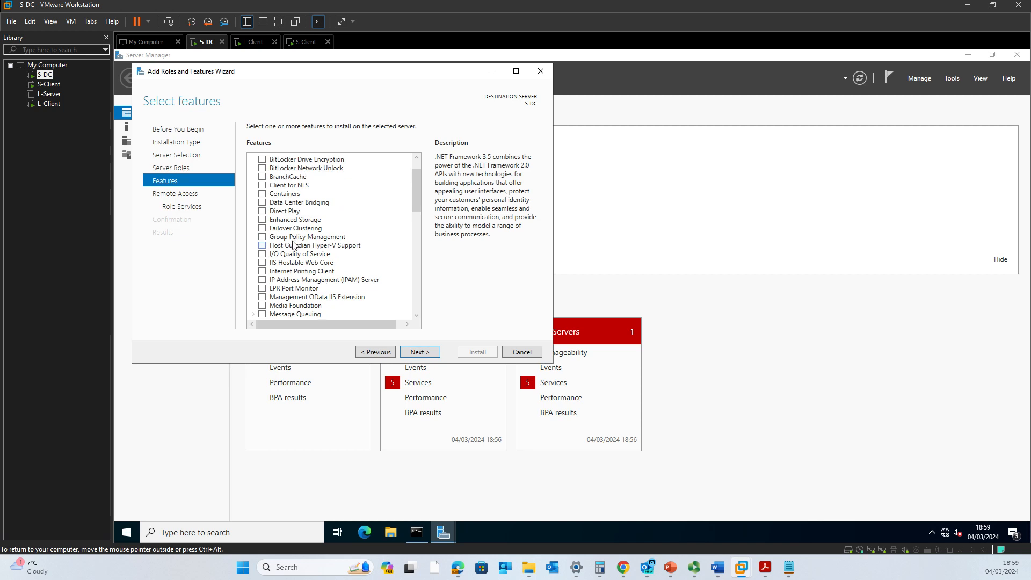
{"action": "scroll", "coordinate": [340, 276], "scroll_direction": "down", "scroll_amount": 2}
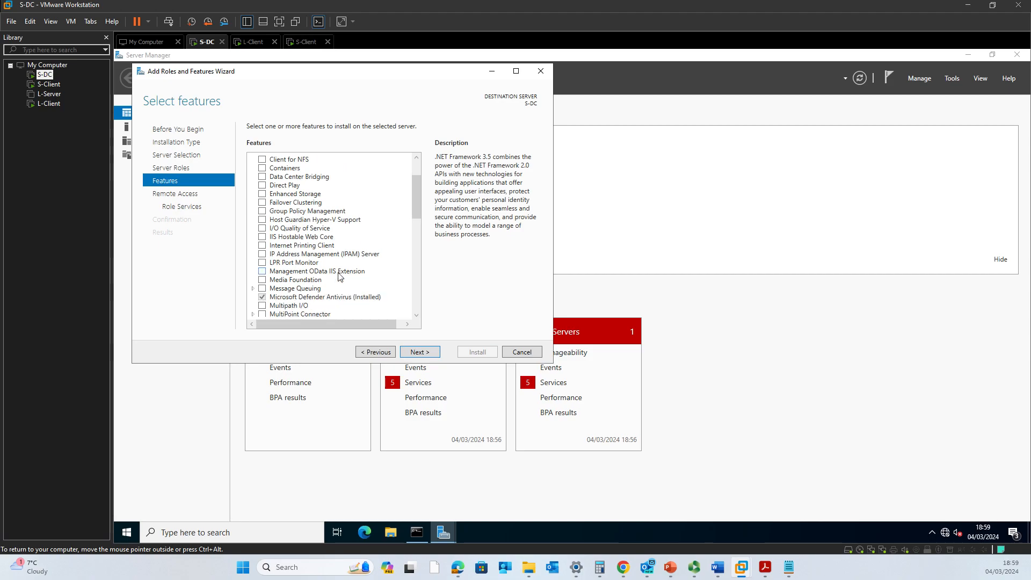
{"action": "left_click", "coordinate": [427, 354]}
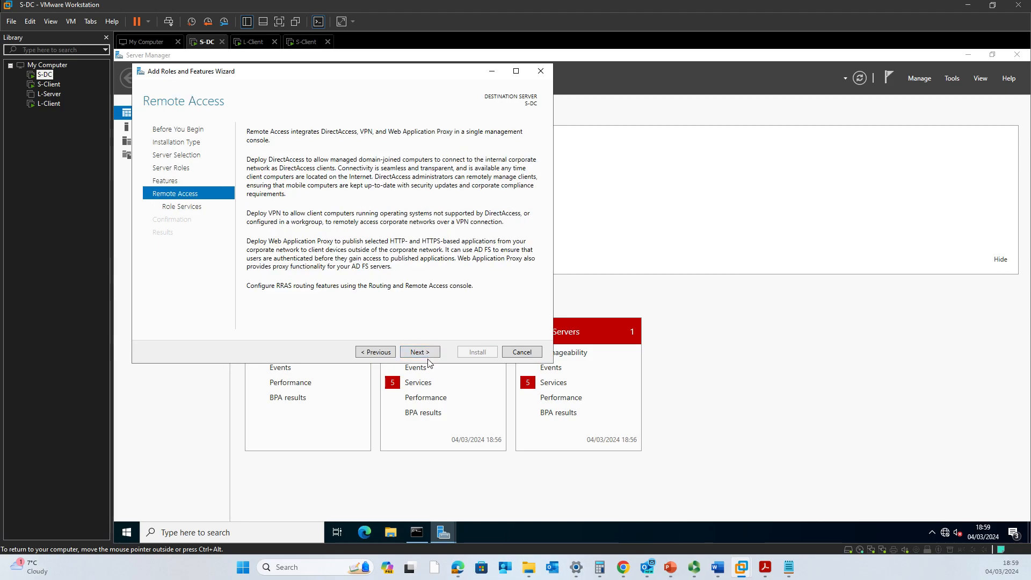
Go to Select role services and tick DirectAccess and VPN (RAS).
{"action": "left_click", "coordinate": [429, 355]}
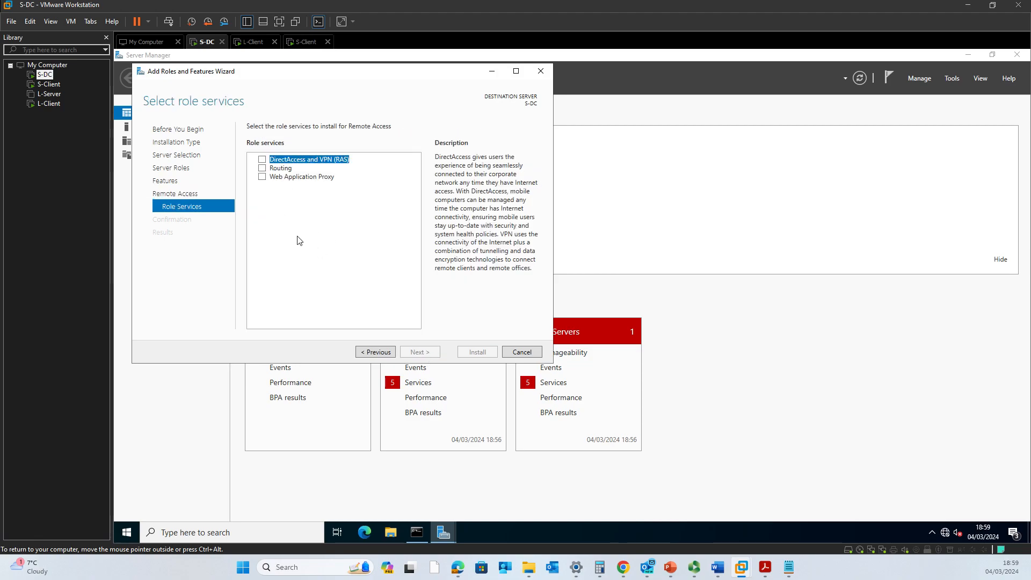
{"action": "left_click", "coordinate": [262, 161]}
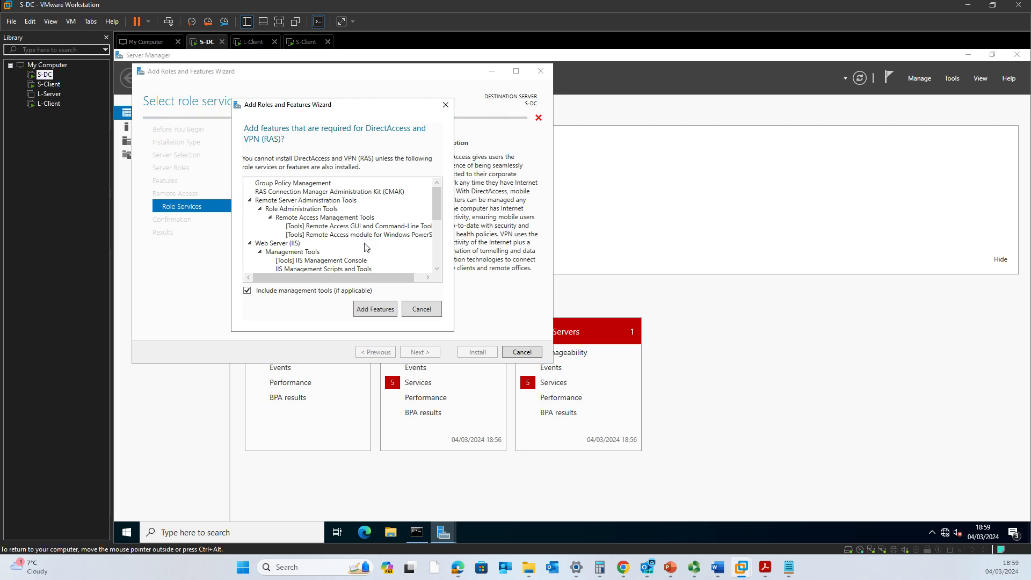
Accept the required features, also tick Routing, and continue to Web Server Role (IIS).
{"action": "scroll", "coordinate": [366, 246], "scroll_direction": "down", "scroll_amount": 1}
{"action": "scroll", "coordinate": [366, 246], "scroll_direction": "down", "scroll_amount": 2}
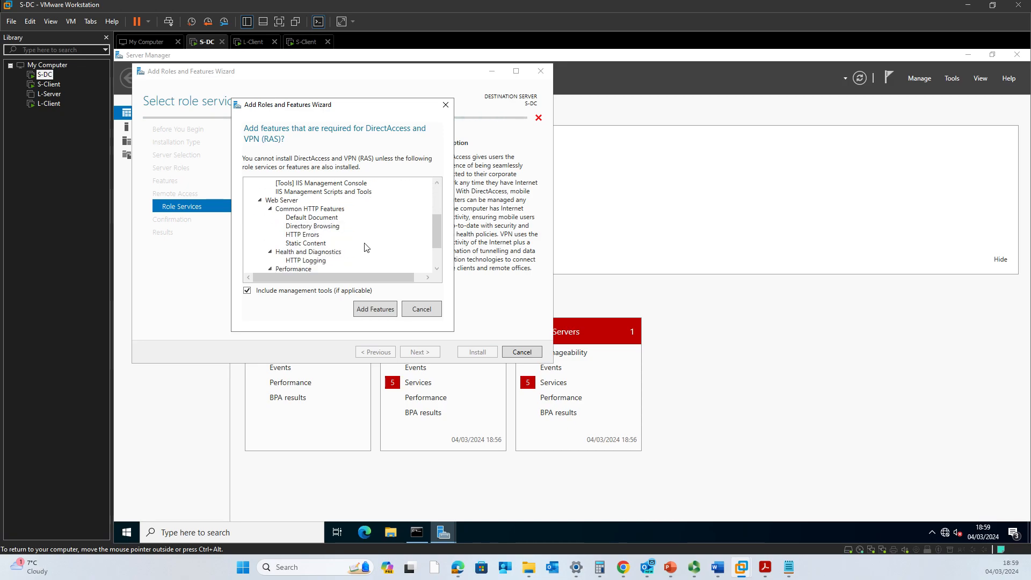
{"action": "scroll", "coordinate": [365, 247], "scroll_direction": "up", "scroll_amount": 2}
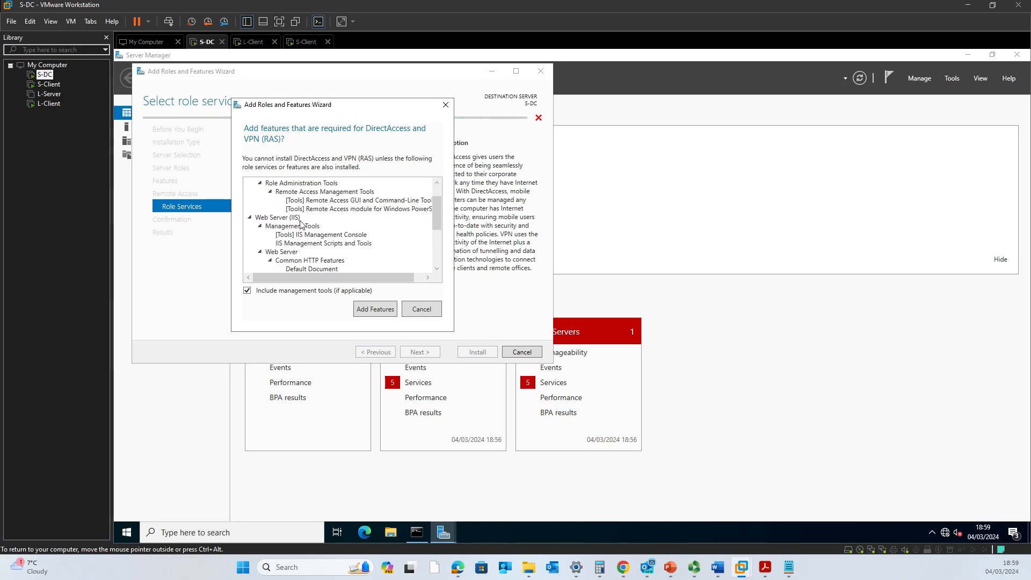
{"action": "scroll", "coordinate": [301, 224], "scroll_direction": "down", "scroll_amount": 4}
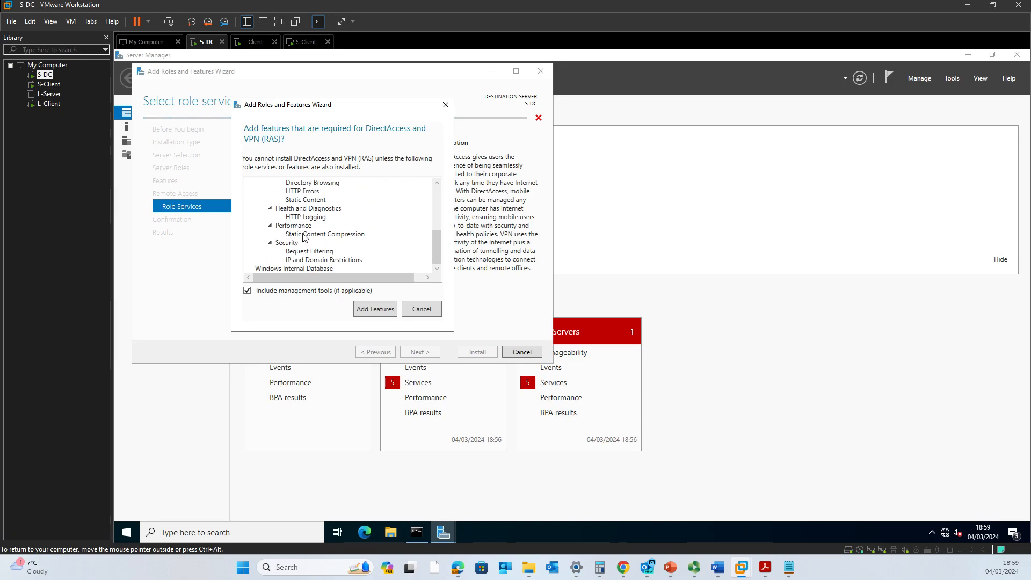
{"action": "scroll", "coordinate": [299, 230], "scroll_direction": "up", "scroll_amount": 4}
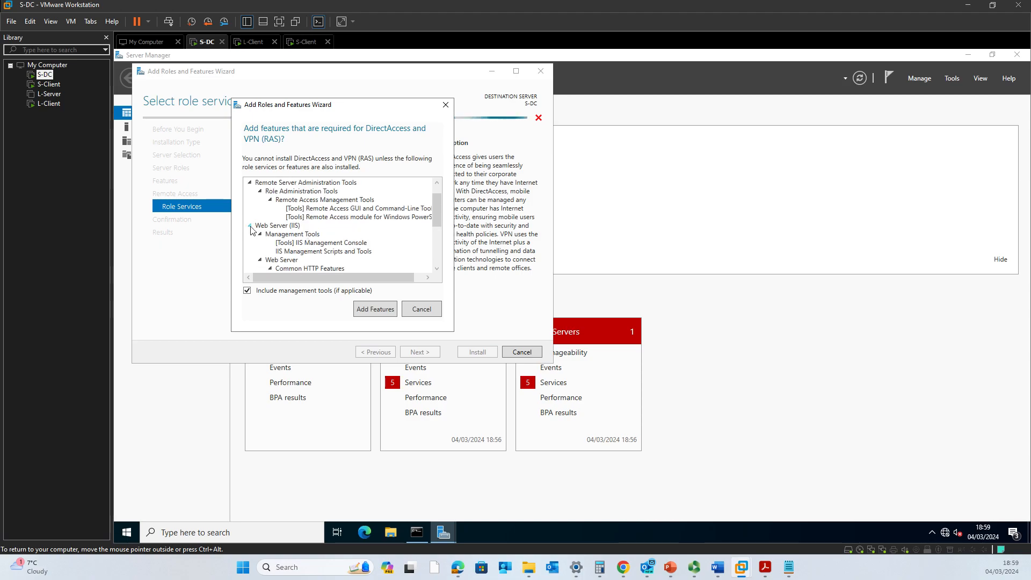
{"action": "left_click", "coordinate": [372, 311]}
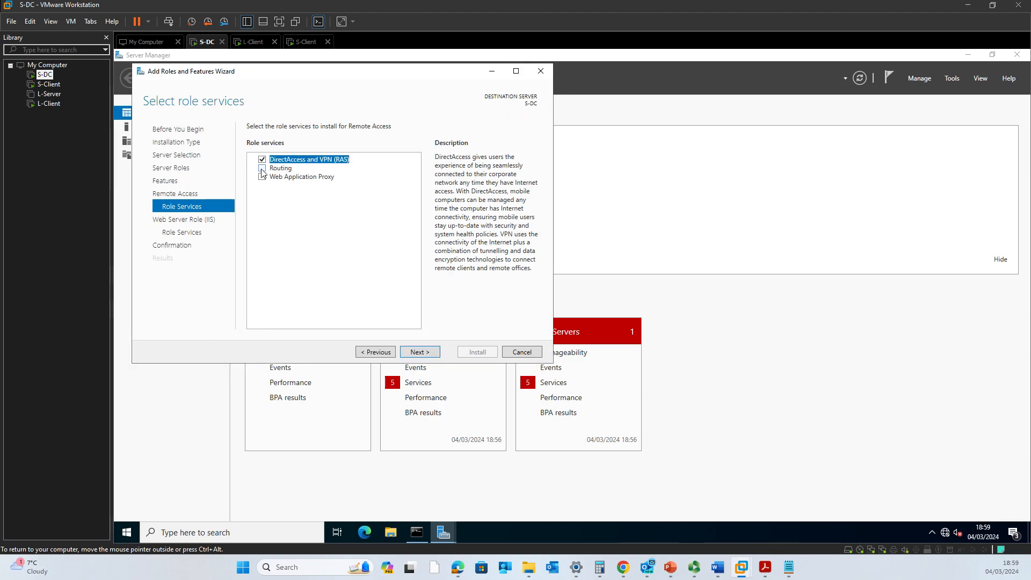
{"action": "left_click", "coordinate": [262, 168]}
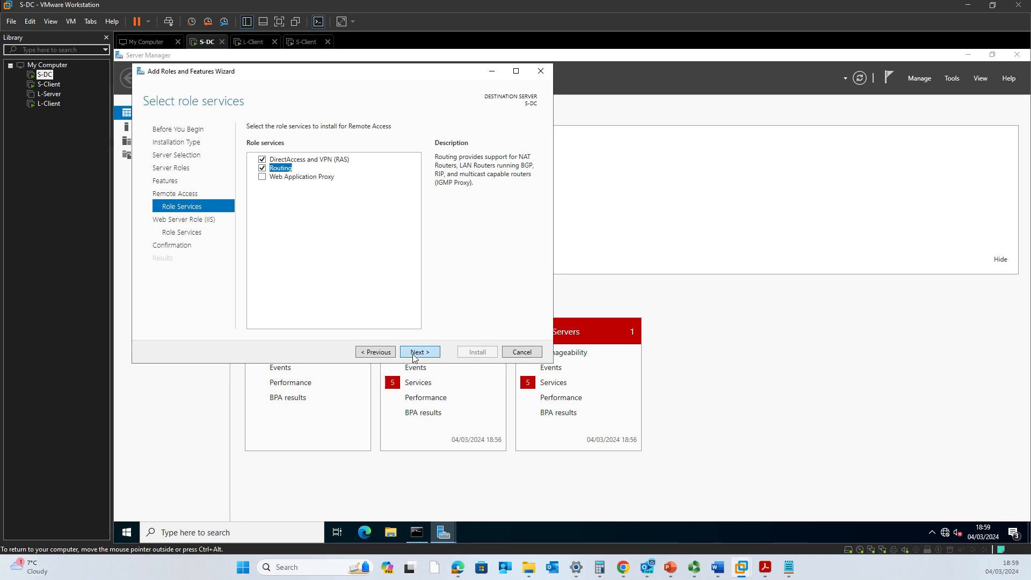
{"action": "left_click", "coordinate": [415, 354]}
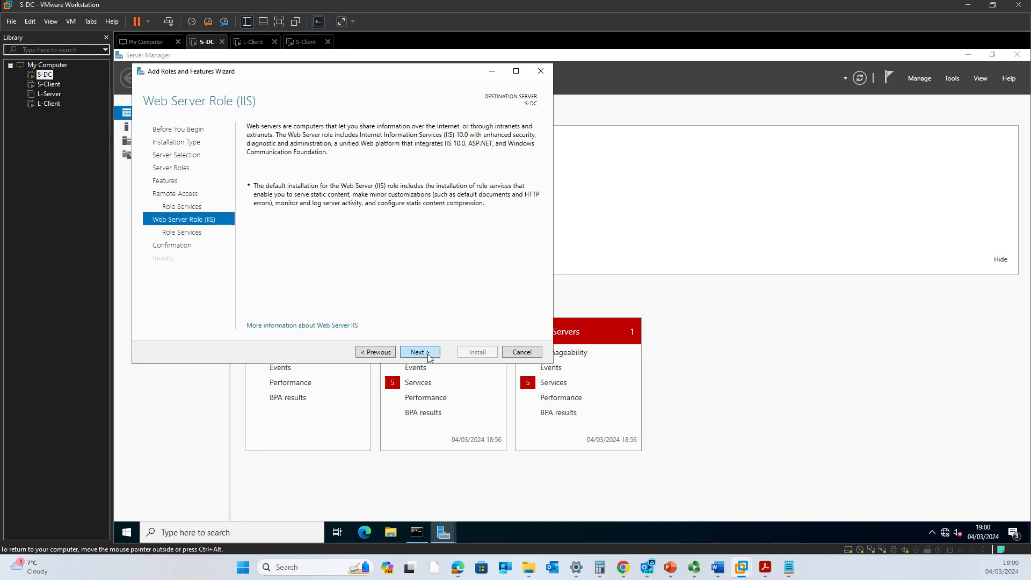
Keep the default Web Server (IIS) role services and advance to the Confirmation page.
{"action": "left_click", "coordinate": [429, 359]}
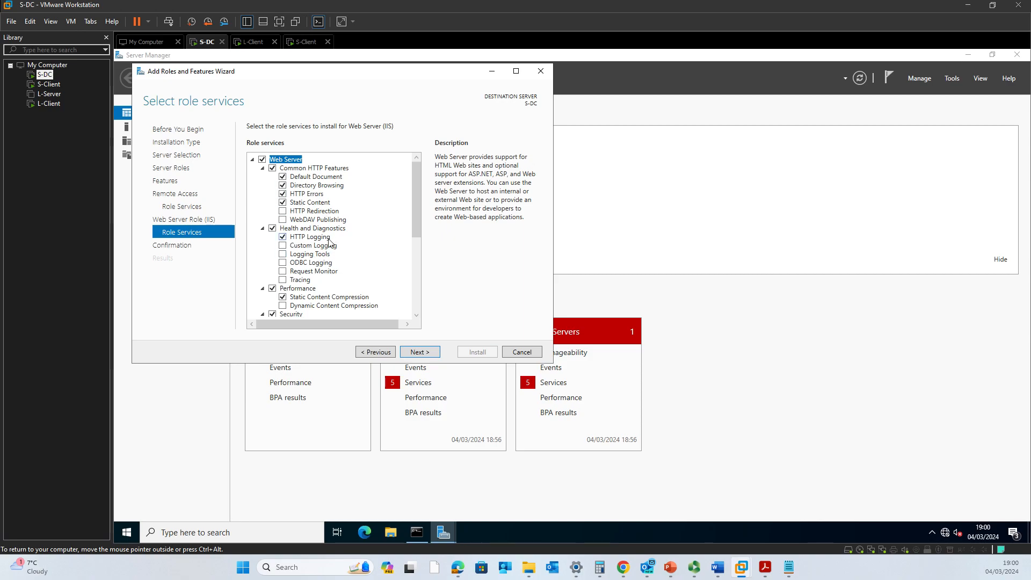
{"action": "scroll", "coordinate": [329, 242], "scroll_direction": "down", "scroll_amount": 1}
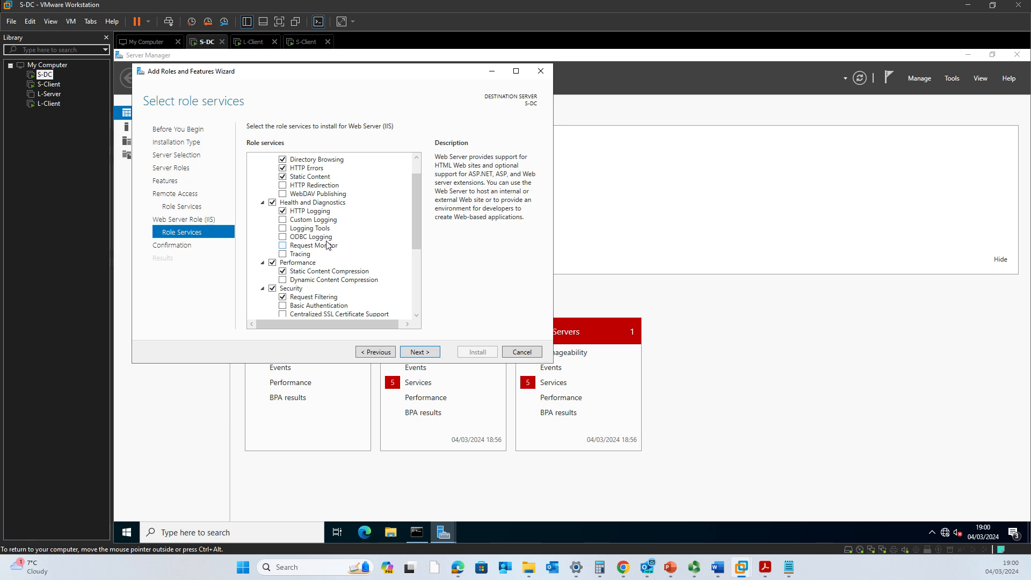
{"action": "scroll", "coordinate": [329, 245], "scroll_direction": "down", "scroll_amount": 2}
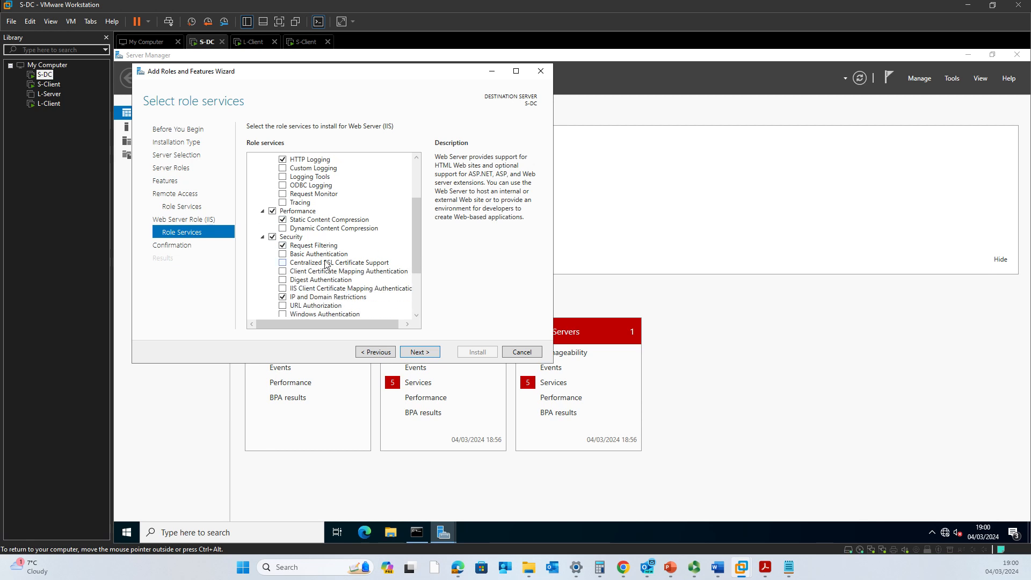
{"action": "scroll", "coordinate": [328, 264], "scroll_direction": "down", "scroll_amount": 2}
{"action": "scroll", "coordinate": [324, 265], "scroll_direction": "down", "scroll_amount": 1}
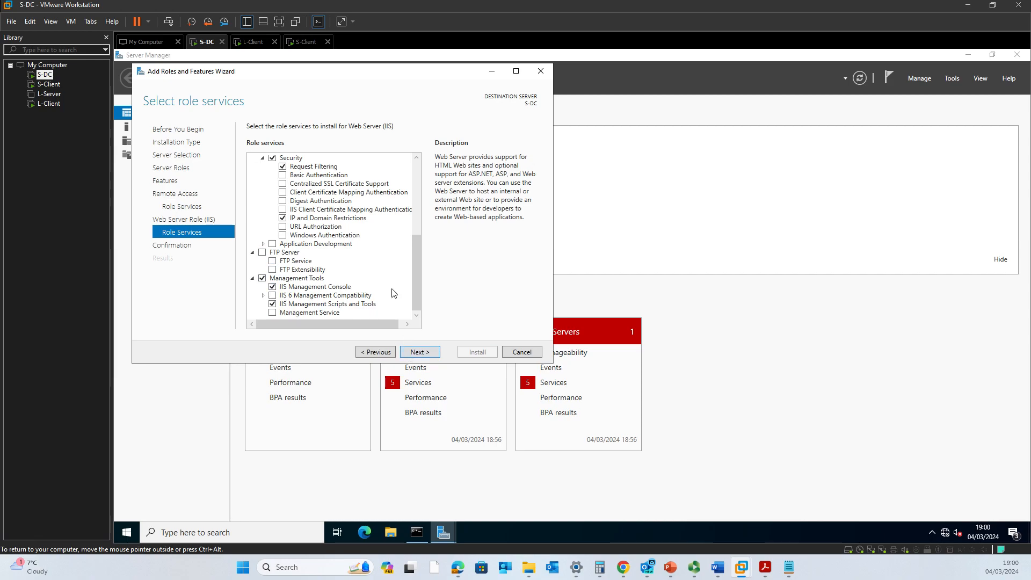
{"action": "left_click", "coordinate": [421, 354]}
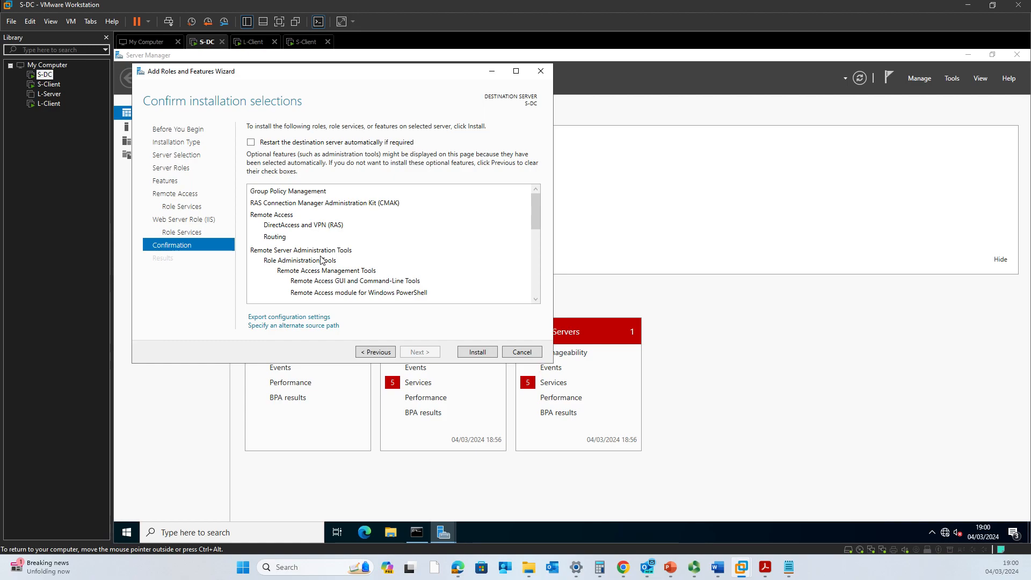
Review the confirmation list and install DirectAccess and VPN (RAS), Routing and IIS features.
{"action": "scroll", "coordinate": [322, 266], "scroll_direction": "down", "scroll_amount": 2}
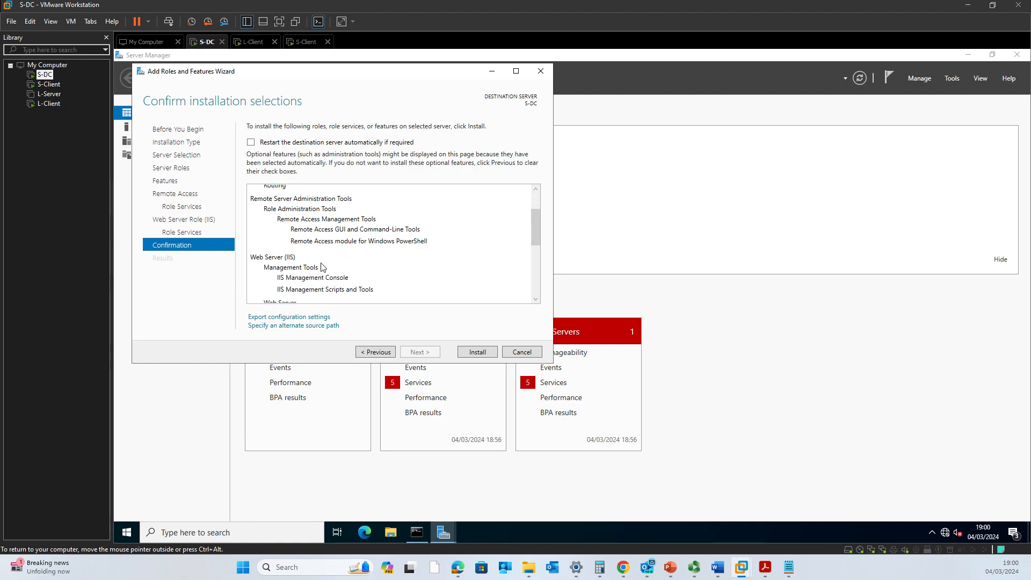
{"action": "scroll", "coordinate": [322, 267], "scroll_direction": "down", "scroll_amount": 2}
{"action": "scroll", "coordinate": [322, 268], "scroll_direction": "down", "scroll_amount": 4}
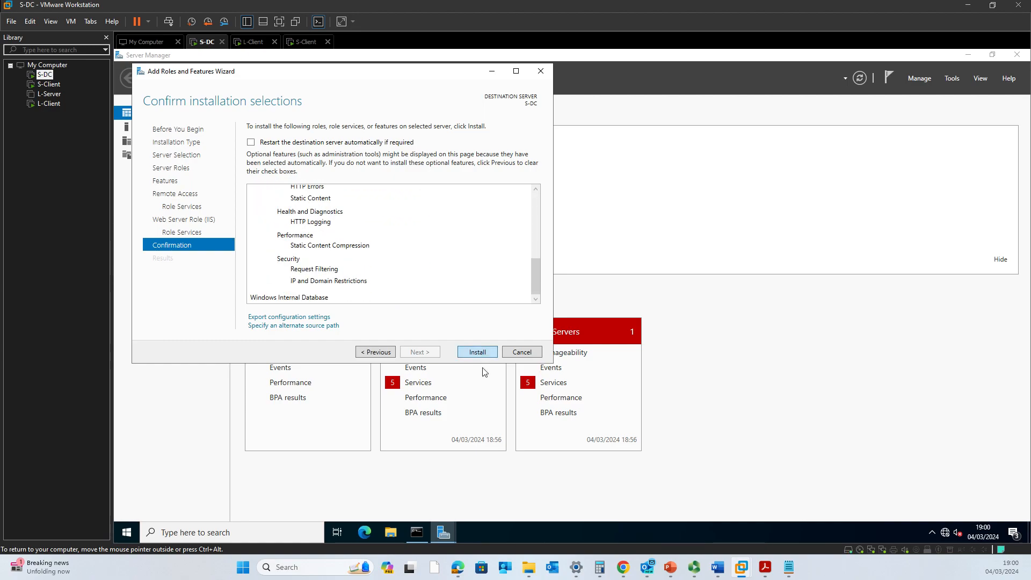
{"action": "left_click", "coordinate": [477, 352]}
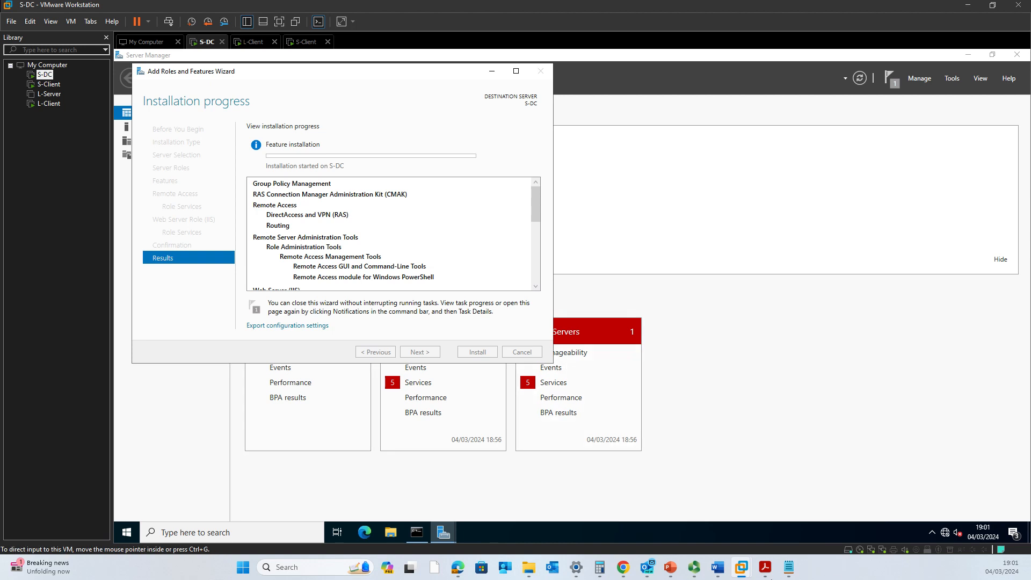
Review task 2c 'Configure Site to Site VPN' in Word, then switch to the Lecture 5 VPN slides.
{"action": "mouse_move", "coordinate": [726, 574]}
{"action": "left_click", "coordinate": [655, 513]}
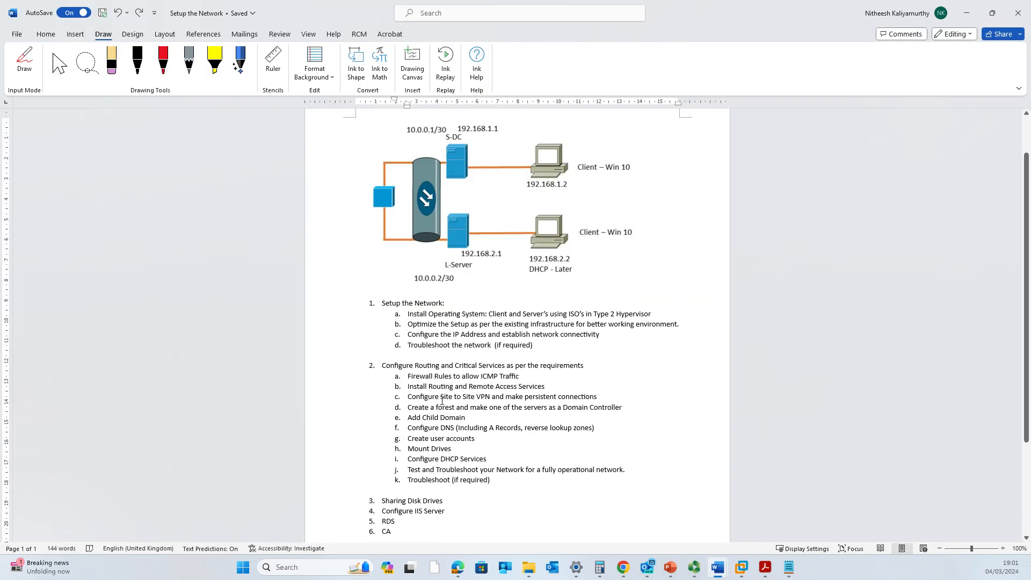
{"action": "scroll", "coordinate": [460, 376], "scroll_direction": "up", "scroll_amount": 2}
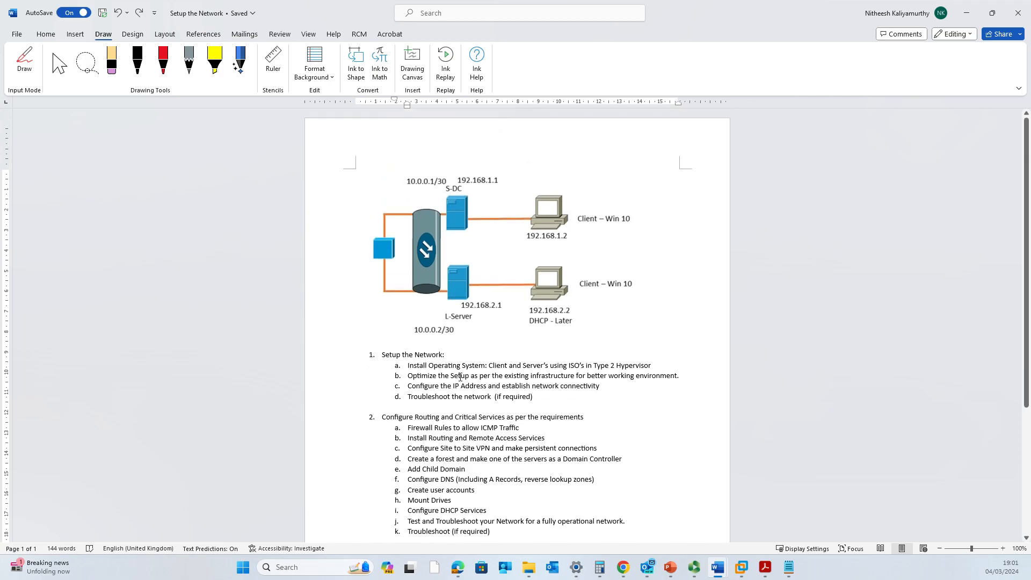
{"action": "scroll", "coordinate": [460, 378], "scroll_direction": "down", "scroll_amount": 2}
{"action": "left_click_drag", "start_coordinate": [441, 399], "coordinate": [481, 400]}
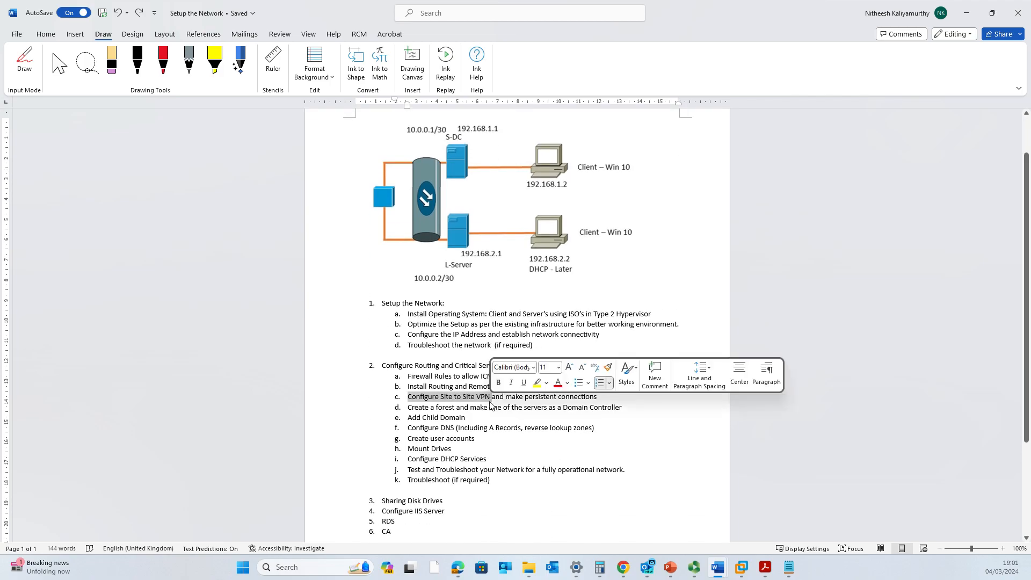
{"action": "left_click", "coordinate": [491, 401]}
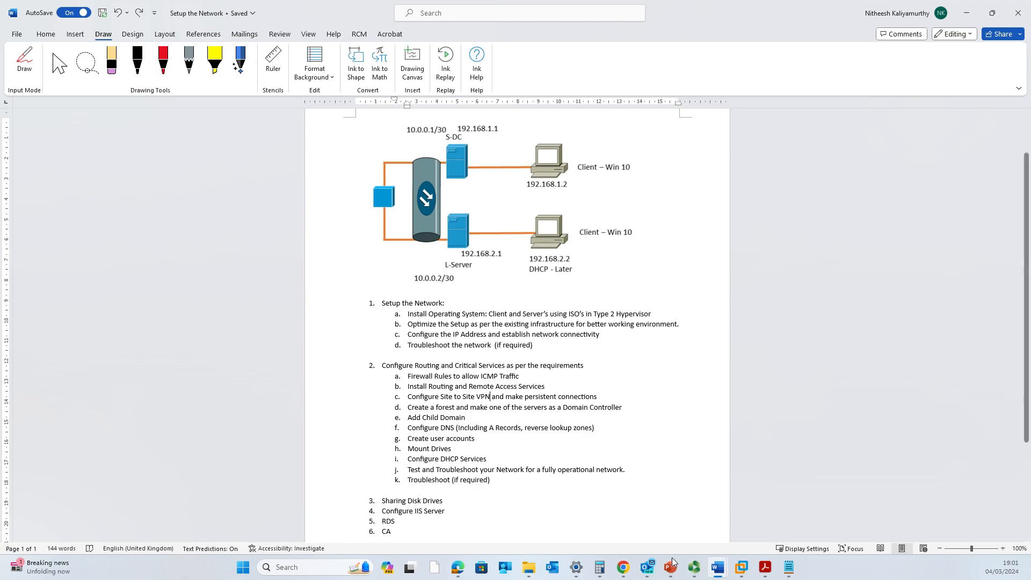
{"action": "mouse_move", "coordinate": [669, 573]}
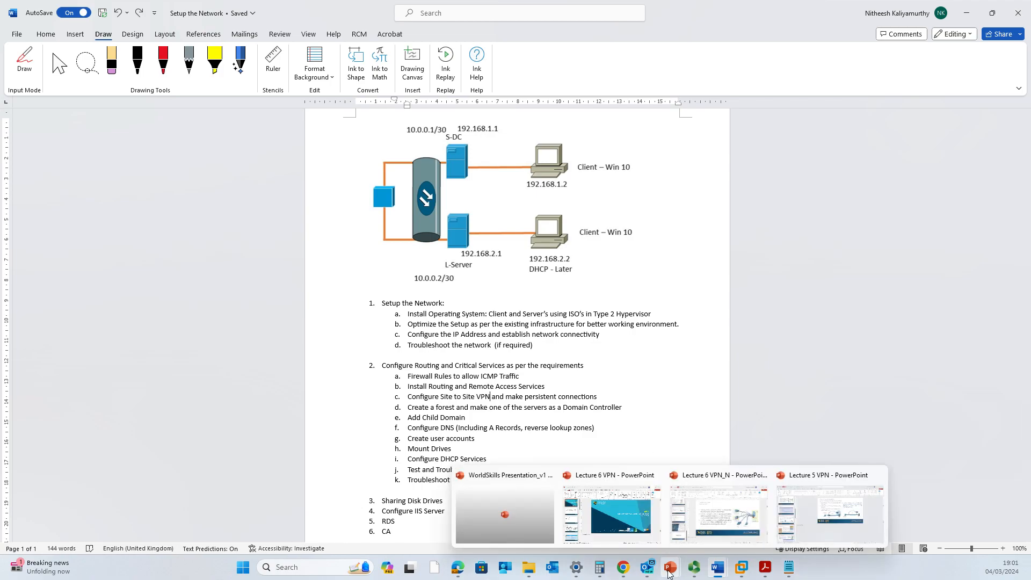
{"action": "left_click", "coordinate": [832, 534]}
Shrink the notes pane to enlarge the slide area, then show slide 7, the Virtual Private Networks Introduction slide.
{"action": "scroll", "coordinate": [472, 349], "scroll_direction": "up", "scroll_amount": 1}
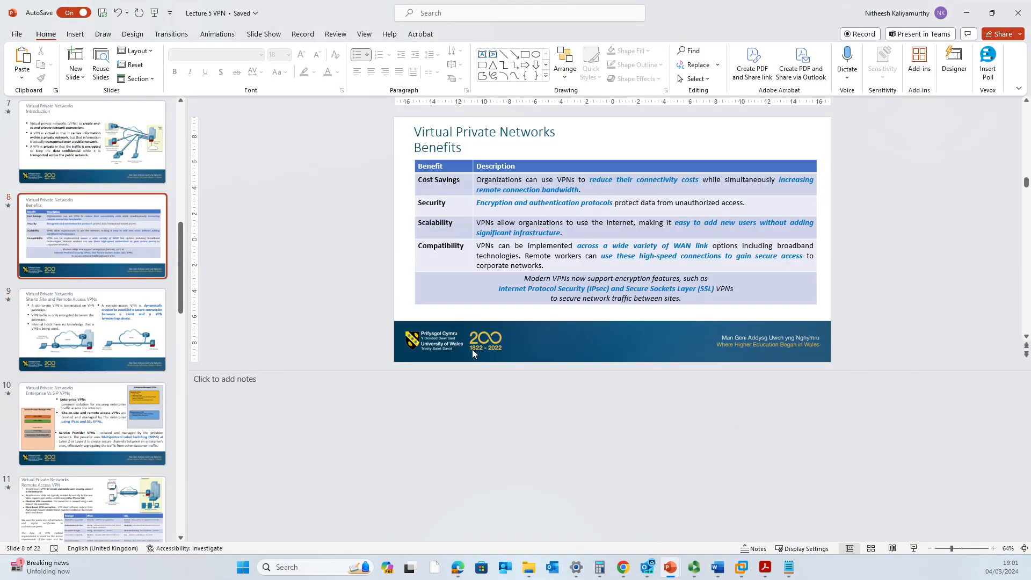
{"action": "scroll", "coordinate": [472, 349], "scroll_direction": "down", "scroll_amount": 1}
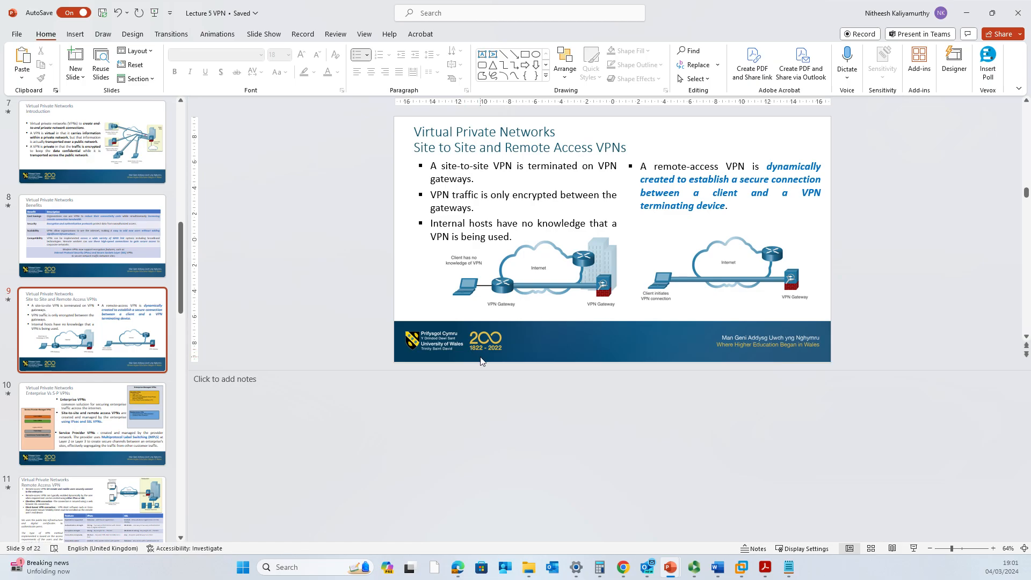
{"action": "left_click_drag", "start_coordinate": [482, 369], "coordinate": [504, 490]}
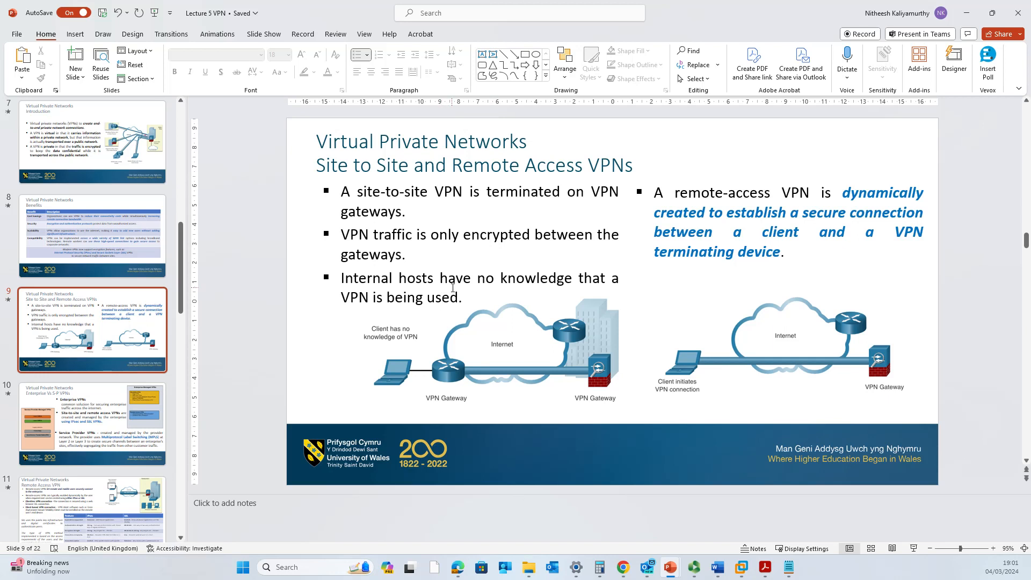
{"action": "left_click", "coordinate": [62, 157]}
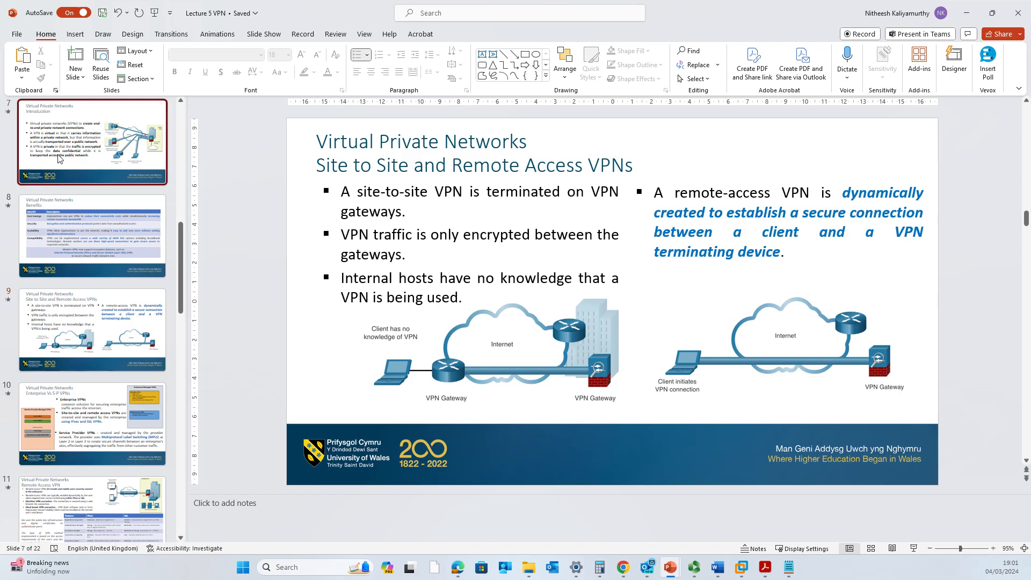
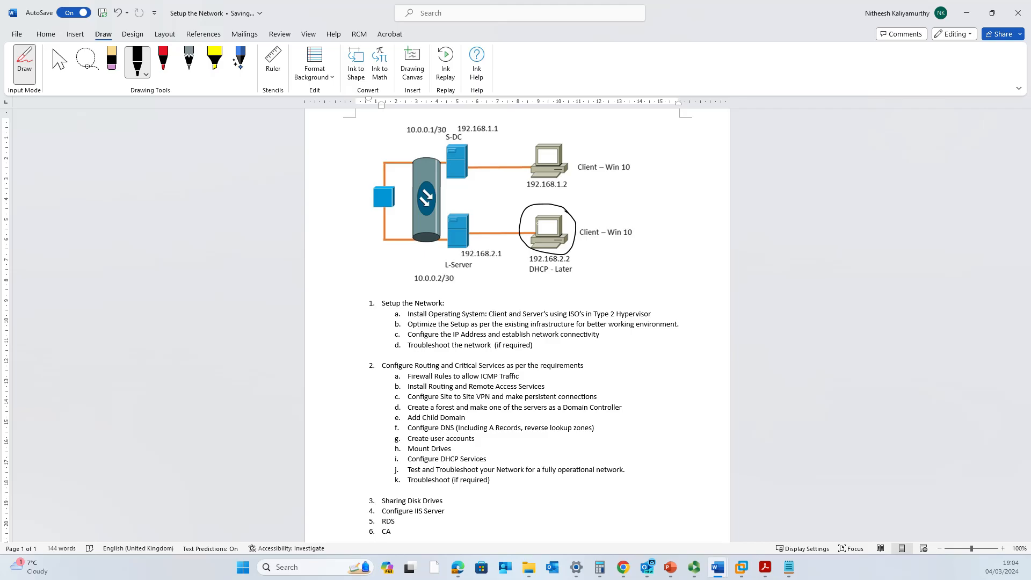
Ink two lines from the circled lower client to S-DC and an arrowed arc to the top client.
{"action": "left_click_drag", "start_coordinate": [538, 222], "coordinate": [465, 181]}
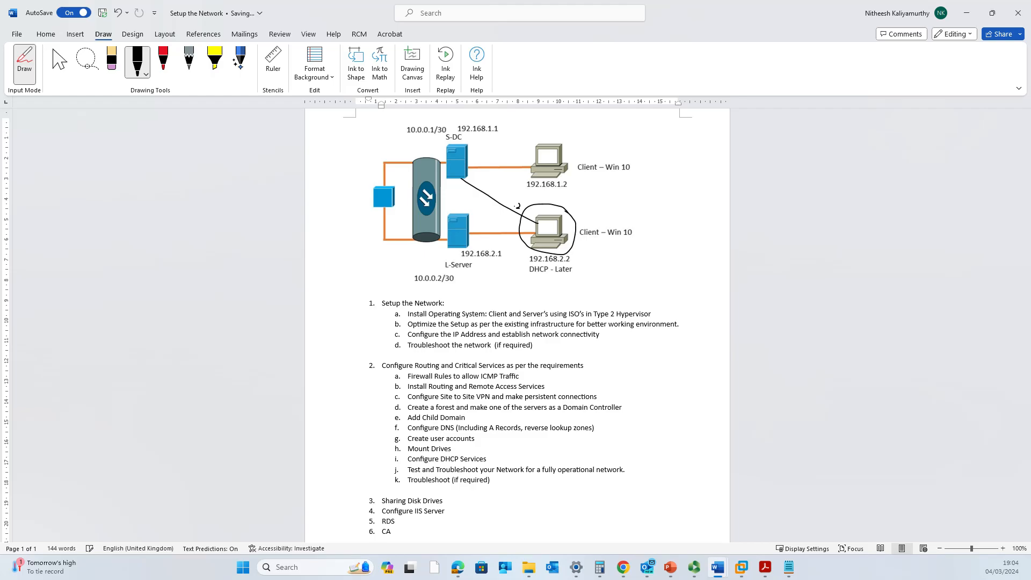
{"action": "mouse_move", "coordinate": [527, 250]}
{"action": "left_mouse_down"}
{"action": "mouse_move", "coordinate": [491, 241]}
{"action": "mouse_move", "coordinate": [458, 189]}
{"action": "mouse_move", "coordinate": [457, 170]}
{"action": "mouse_move", "coordinate": [464, 174]}
{"action": "left_mouse_up"}
{"action": "mouse_move", "coordinate": [458, 172]}
{"action": "left_mouse_down"}
{"action": "mouse_move", "coordinate": [463, 155]}
{"action": "mouse_move", "coordinate": [520, 149]}
{"action": "mouse_move", "coordinate": [548, 164]}
{"action": "left_mouse_up"}
{"action": "left_click_drag", "start_coordinate": [546, 160], "coordinate": [551, 167]}
With the black pen, circle slide 9's client laptop and VPN Gateway and draw the link between them.
{"action": "key", "text": "alt+Tab"}
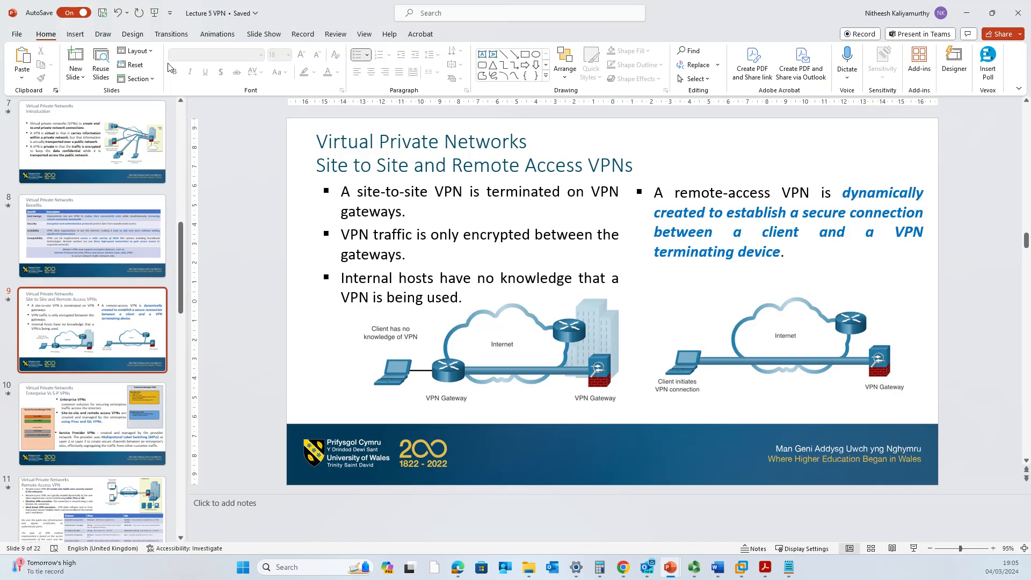
{"action": "left_click", "coordinate": [99, 34]}
{"action": "left_click", "coordinate": [137, 60]}
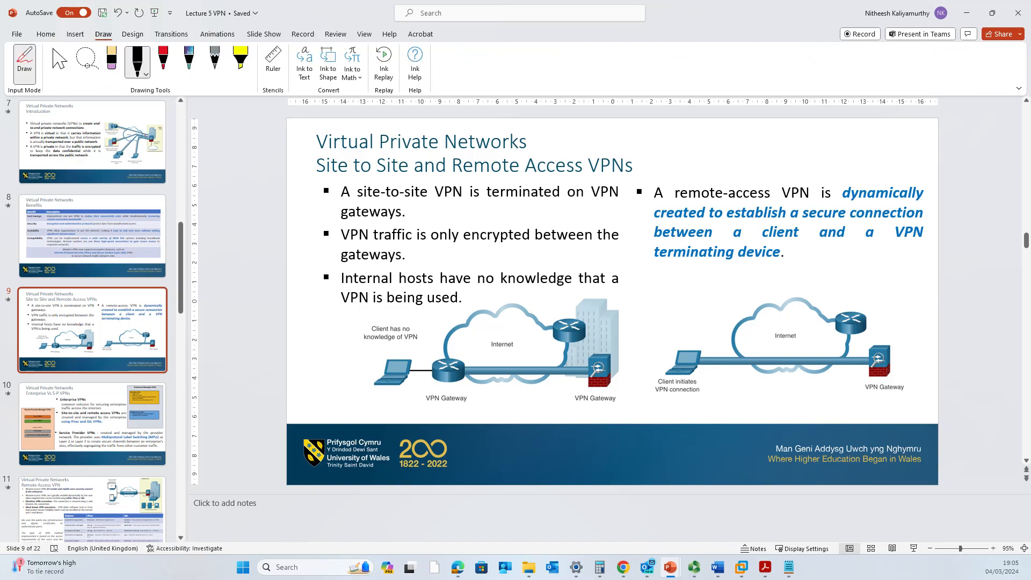
{"action": "mouse_move", "coordinate": [687, 339]}
{"action": "left_mouse_down"}
{"action": "mouse_move", "coordinate": [664, 341]}
{"action": "mouse_move", "coordinate": [684, 404]}
{"action": "mouse_move", "coordinate": [710, 357]}
{"action": "mouse_move", "coordinate": [675, 326]}
{"action": "mouse_move", "coordinate": [695, 326]}
{"action": "left_mouse_up"}
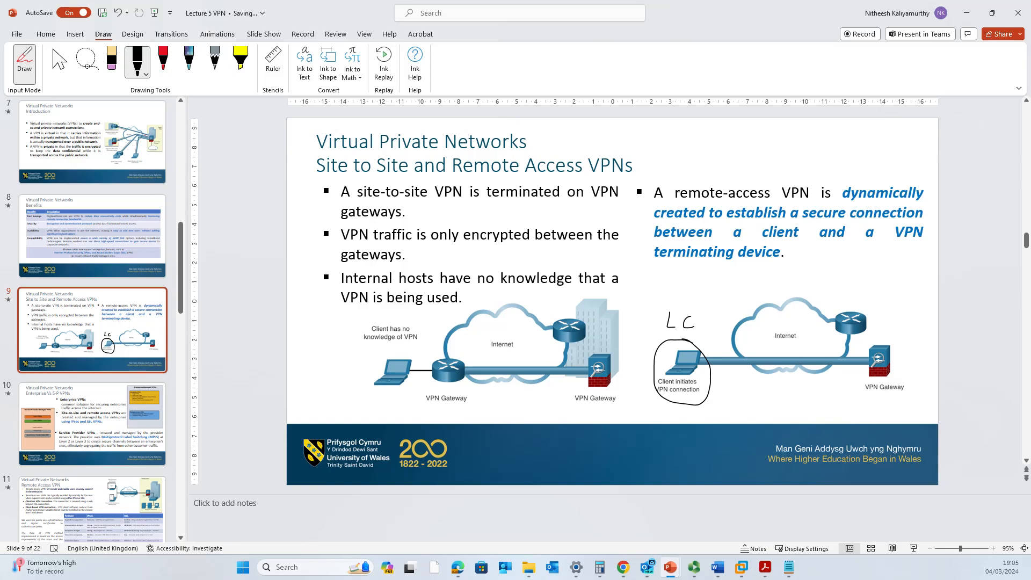
{"action": "mouse_move", "coordinate": [893, 339]}
{"action": "left_mouse_down"}
{"action": "mouse_move", "coordinate": [874, 343]}
{"action": "mouse_move", "coordinate": [903, 394]}
{"action": "mouse_move", "coordinate": [901, 341]}
{"action": "mouse_move", "coordinate": [880, 332]}
{"action": "mouse_move", "coordinate": [933, 329]}
{"action": "left_mouse_up"}
{"action": "mouse_move", "coordinate": [883, 369]}
{"action": "left_mouse_down"}
{"action": "mouse_move", "coordinate": [923, 370]}
{"action": "mouse_move", "coordinate": [925, 380]}
{"action": "mouse_move", "coordinate": [934, 365]}
{"action": "mouse_move", "coordinate": [931, 405]}
{"action": "left_mouse_up"}
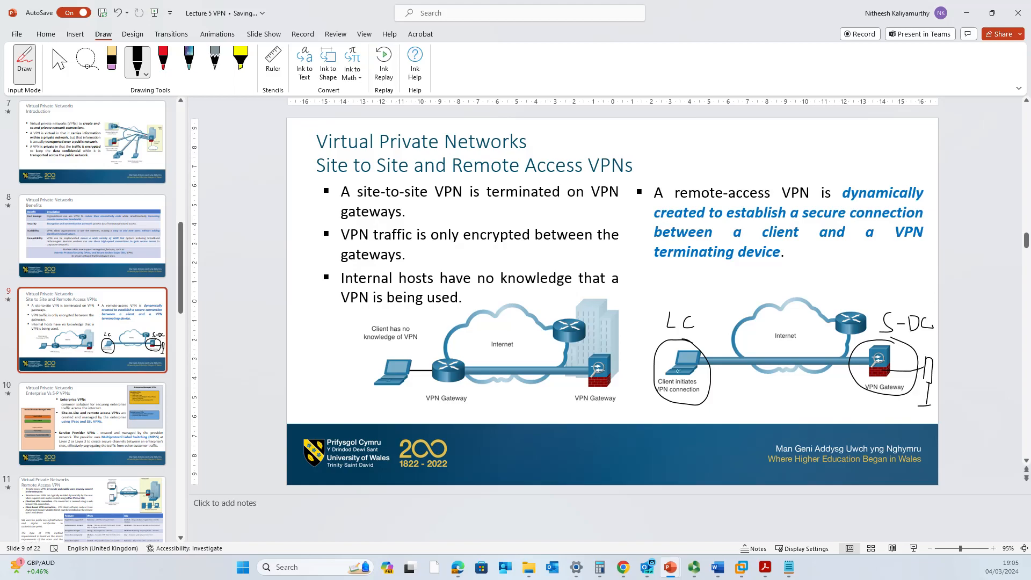
{"action": "left_click_drag", "start_coordinate": [688, 365], "coordinate": [857, 358]}
Undo the ink marks, which also removes slide 21's Cisco logo, then return to Word.
{"action": "key", "text": "ctrl+z"}
{"action": "key", "text": "ctrl+z"}
{"action": "key", "text": "ctrl+z"}
{"action": "key", "text": "ctrl+z"}
{"action": "key", "text": "ctrl+z"}
{"action": "key", "text": "ctrl+z"}
{"action": "key", "text": "ctrl+z"}
{"action": "key", "text": "ctrl+z"}
{"action": "key", "text": "ctrl+z"}
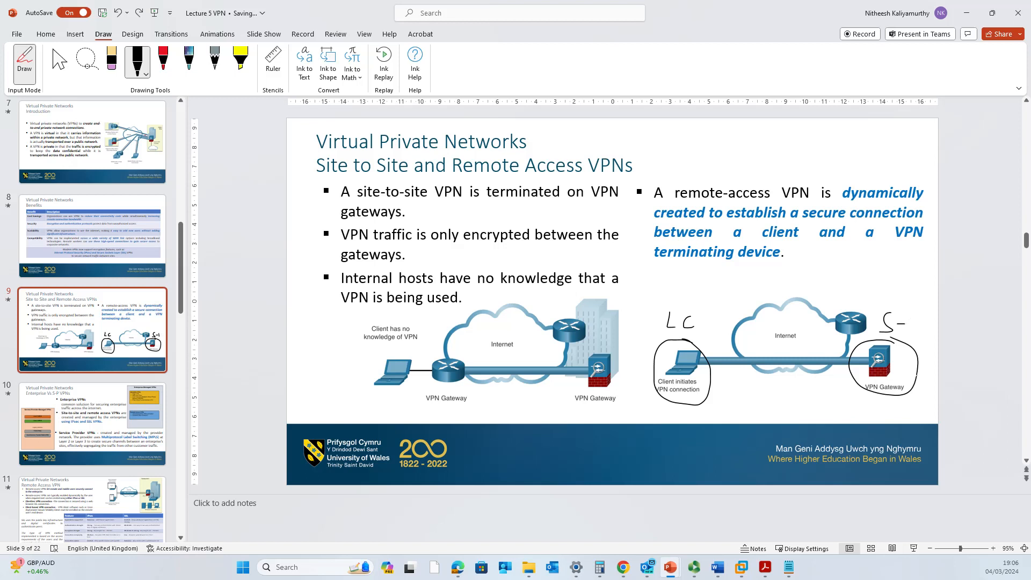
{"action": "key", "text": "ctrl+z"}
{"action": "key", "text": "ctrl+z"}
{"action": "key", "text": "ctrl+z"}
{"action": "key", "text": "ctrl+z"}
{"action": "key", "text": "ctrl+z"}
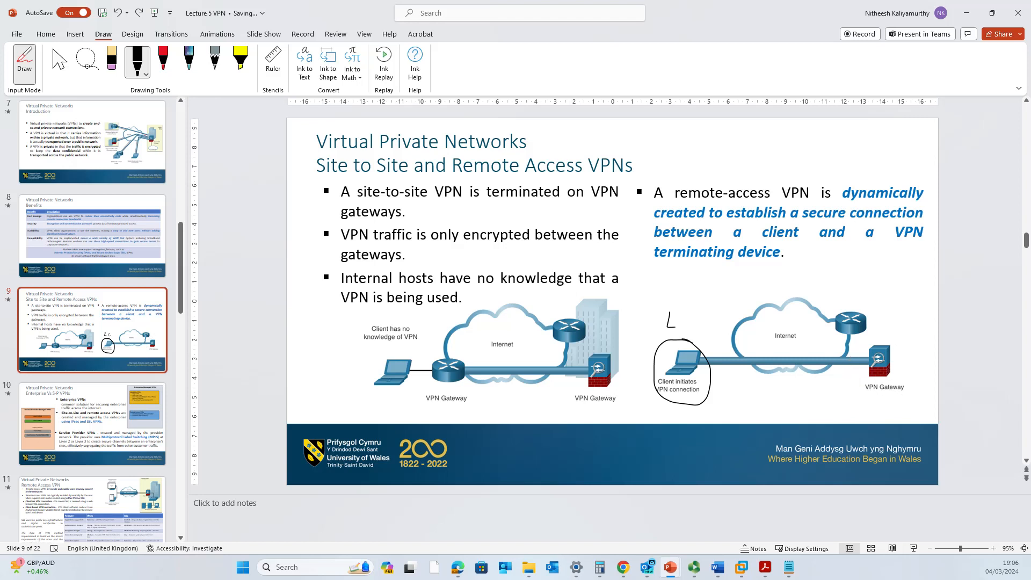
{"action": "key", "text": "ctrl+z"}
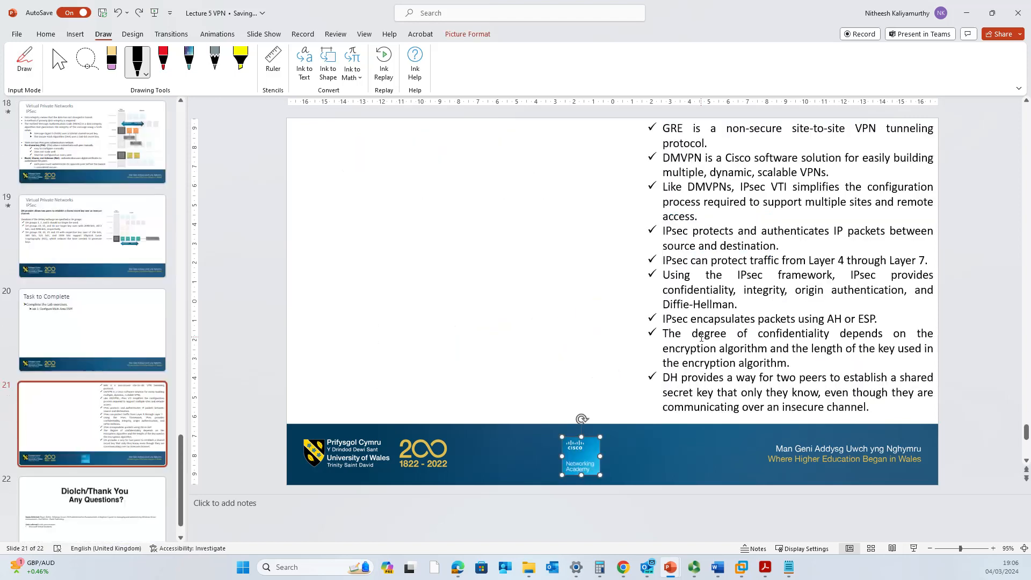
{"action": "key", "text": "ctrl+z"}
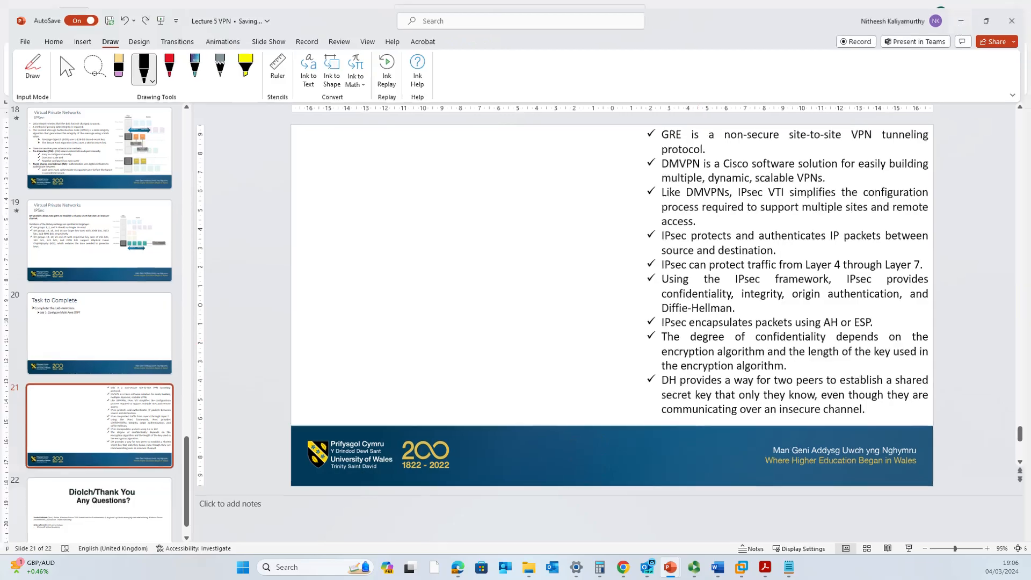
{"action": "key", "text": "alt+Tab"}
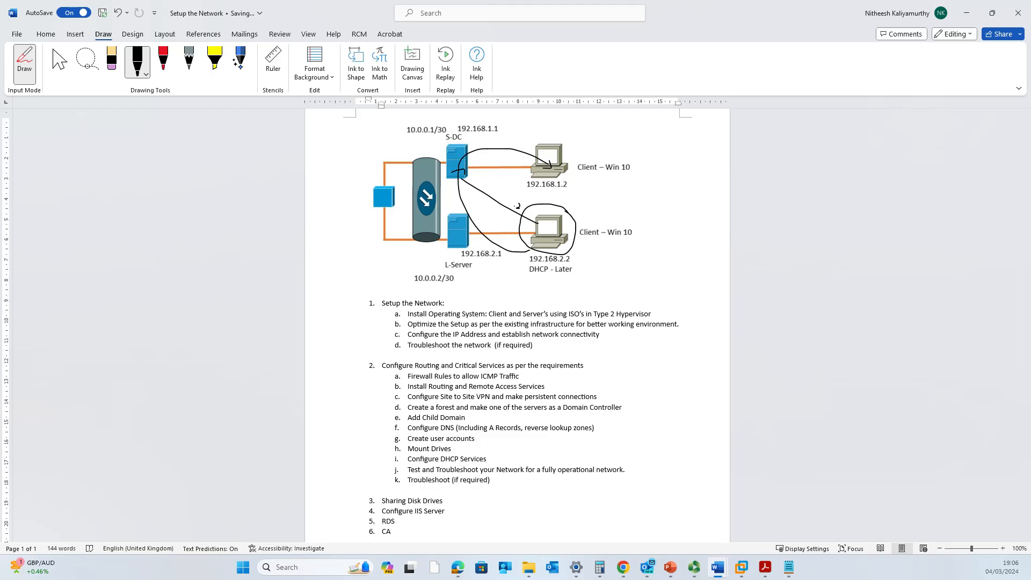
Bring up the S-DC virtual machine from the VMware taskbar thumbnails.
{"action": "left_click", "coordinate": [741, 567]}
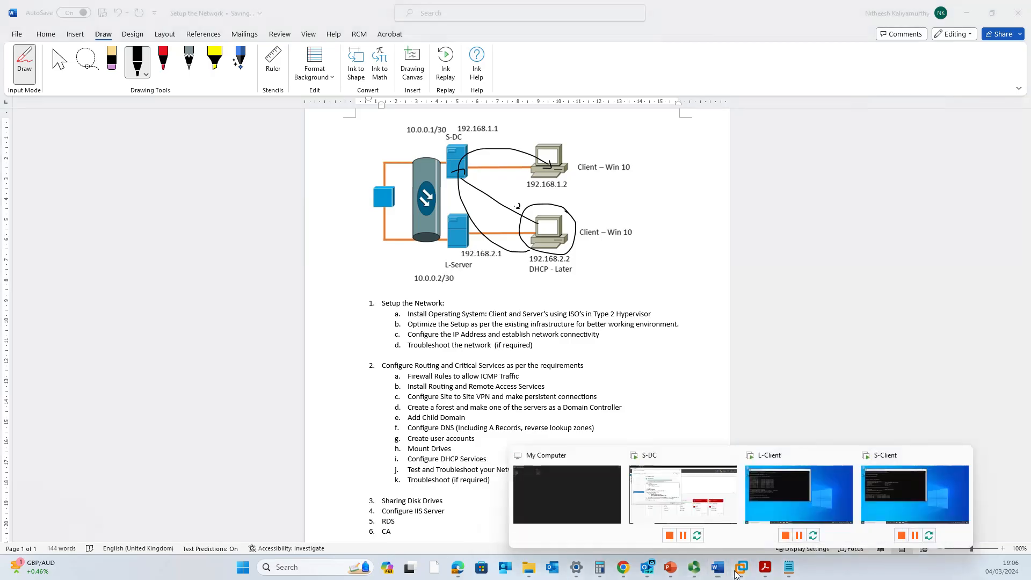
{"action": "left_click", "coordinate": [676, 506]}
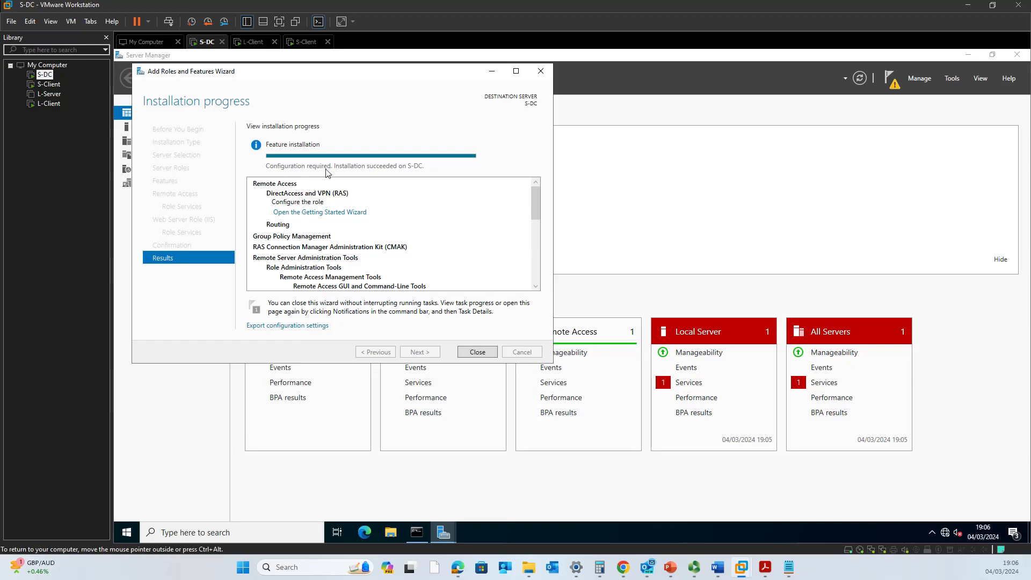
Close the finished role-install wizard, dismiss notifications, and launch Routing and Remote Access from Tools.
{"action": "left_click", "coordinate": [477, 353]}
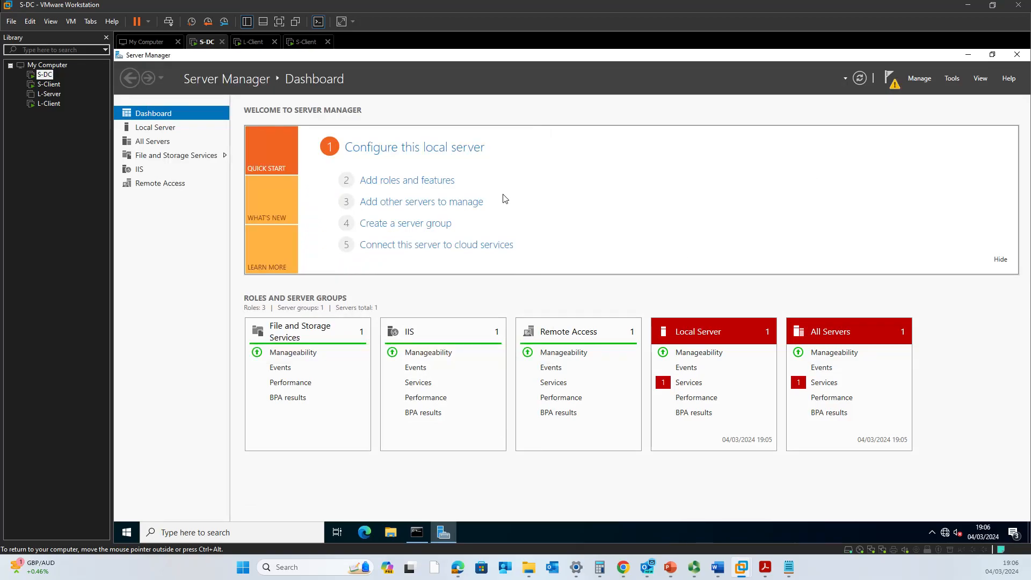
{"action": "left_click", "coordinate": [892, 87]}
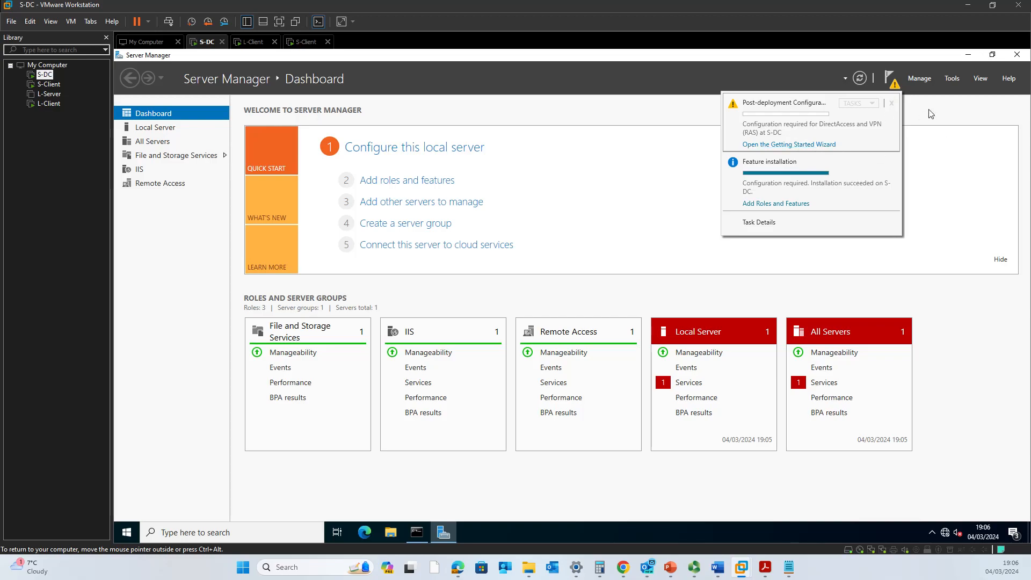
{"action": "left_click", "coordinate": [932, 133]}
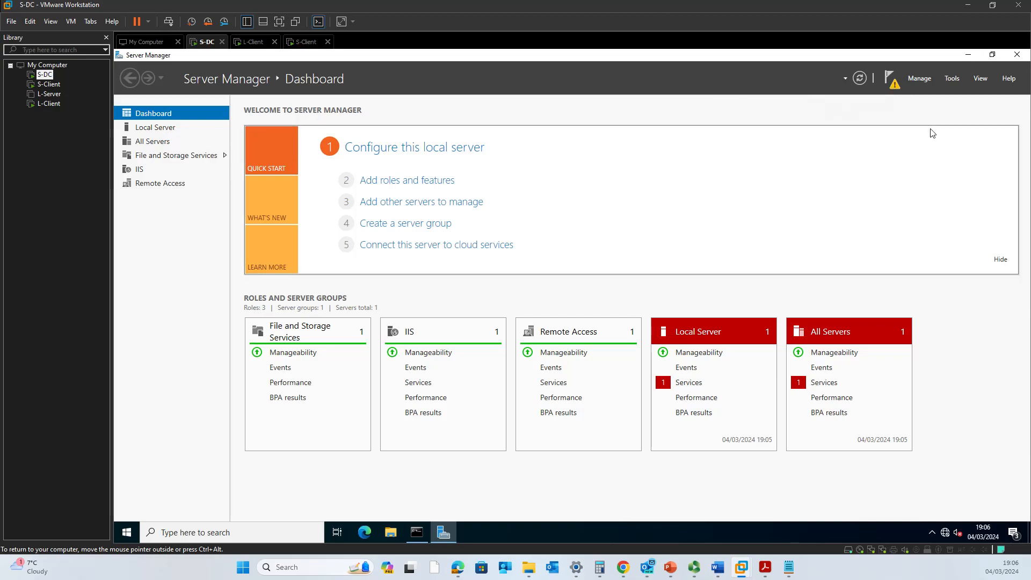
{"action": "left_click", "coordinate": [953, 82]}
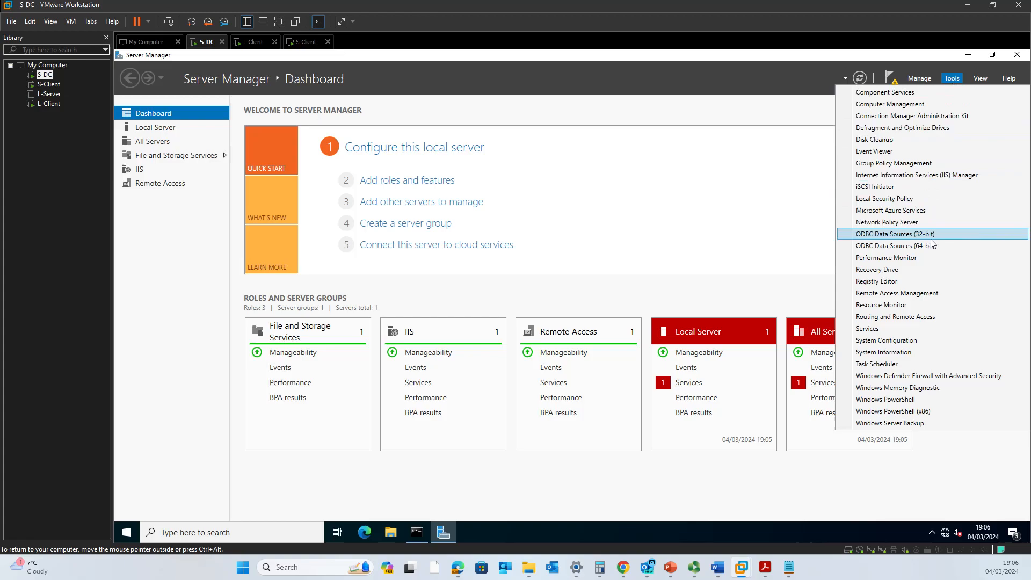
{"action": "left_click", "coordinate": [936, 316]}
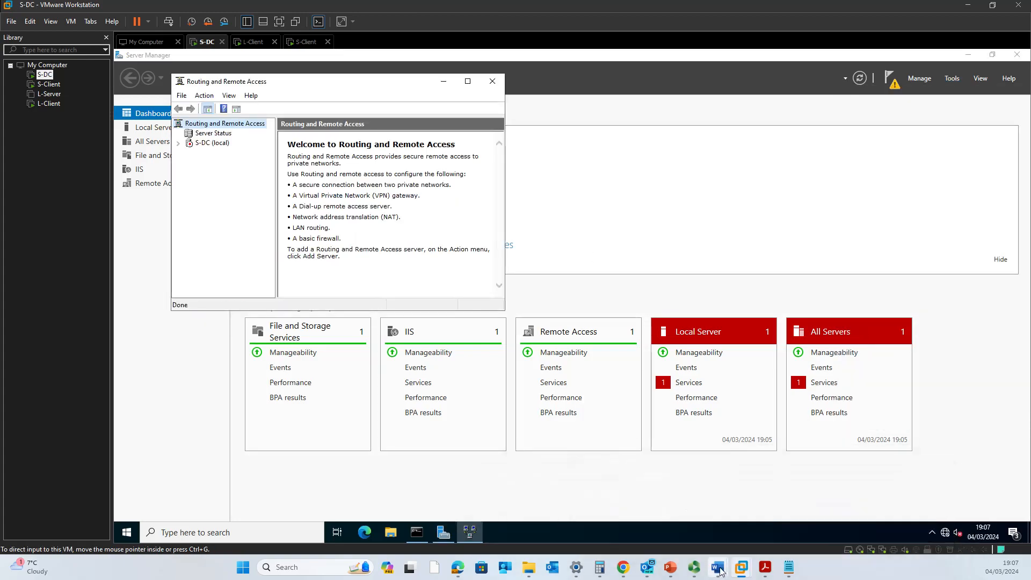
In the Word plan, circle item 2b and the word VPN in item 2c, and write an R beside them.
{"action": "mouse_move", "coordinate": [718, 567]}
{"action": "left_click", "coordinate": [665, 526]}
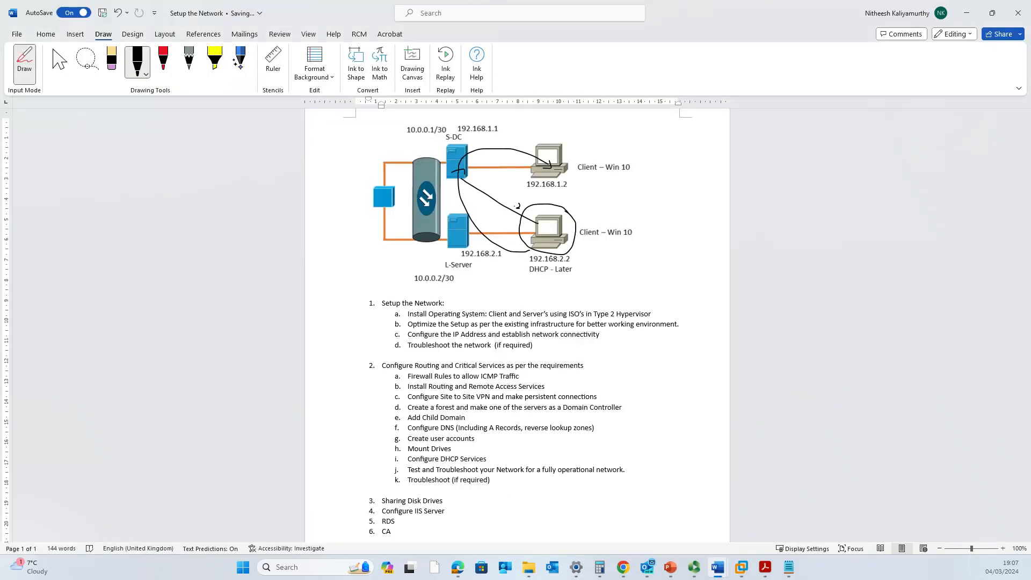
{"action": "left_click_drag", "start_coordinate": [400, 382], "coordinate": [402, 385]}
{"action": "left_click_drag", "start_coordinate": [492, 392], "coordinate": [469, 398]}
{"action": "mouse_move", "coordinate": [623, 366]}
{"action": "left_mouse_down"}
{"action": "mouse_move", "coordinate": [622, 379]}
{"action": "mouse_move", "coordinate": [636, 380]}
{"action": "left_mouse_up"}
Check slide 9 of the Lecture 5 VPN presentation.
{"action": "left_click", "coordinate": [670, 567]}
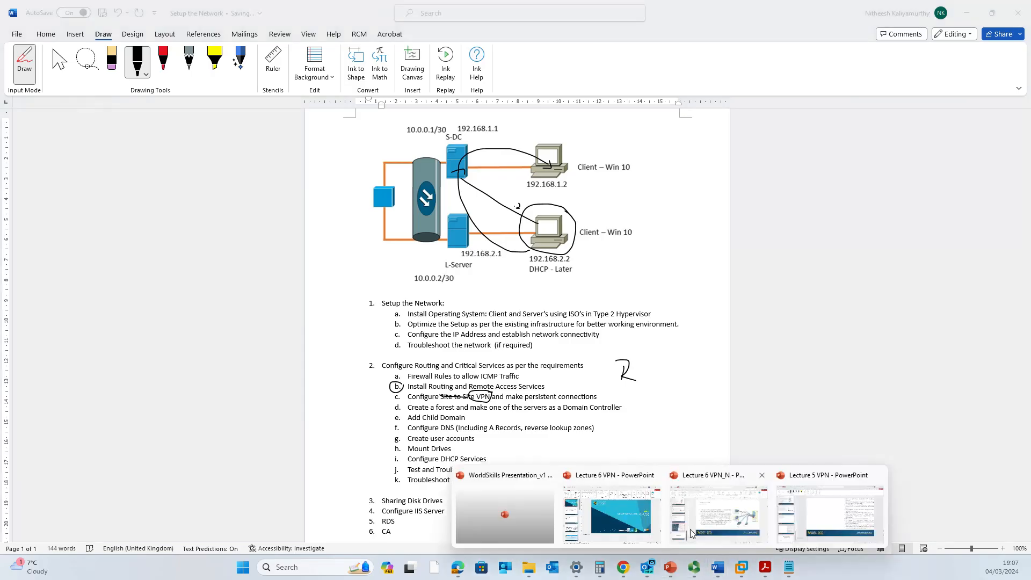
{"action": "left_click", "coordinate": [829, 513]}
{"action": "scroll", "coordinate": [613, 355], "scroll_direction": "up", "scroll_amount": 3}
{"action": "scroll", "coordinate": [613, 353], "scroll_direction": "up", "scroll_amount": 10}
{"action": "scroll", "coordinate": [613, 361], "scroll_direction": "up", "scroll_amount": 2}
{"action": "scroll", "coordinate": [613, 361], "scroll_direction": "down", "scroll_amount": 3}
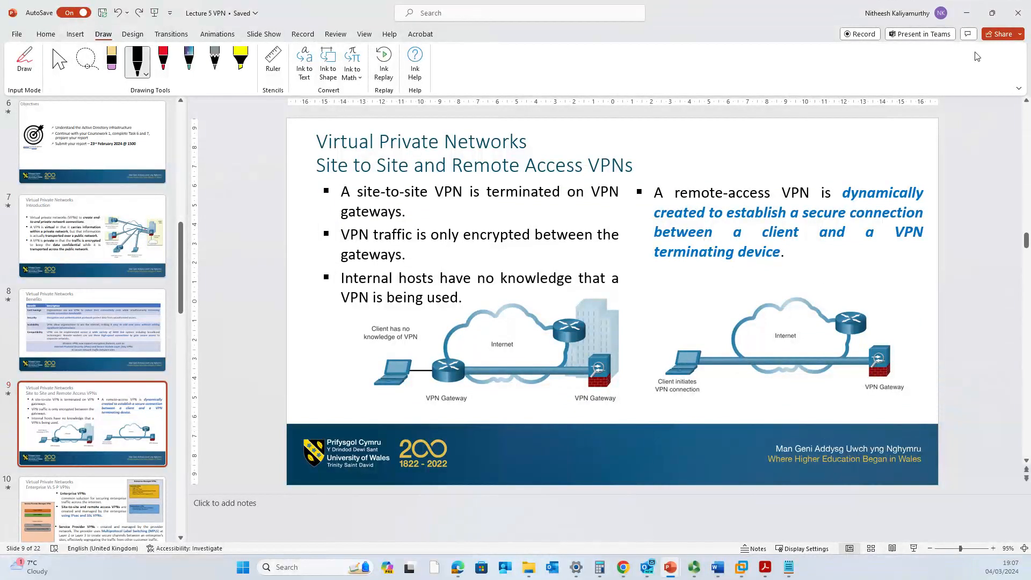
Complete the handwritten 'RA VPN' note beside the task list, then minimize Word.
{"action": "left_click", "coordinate": [966, 13]}
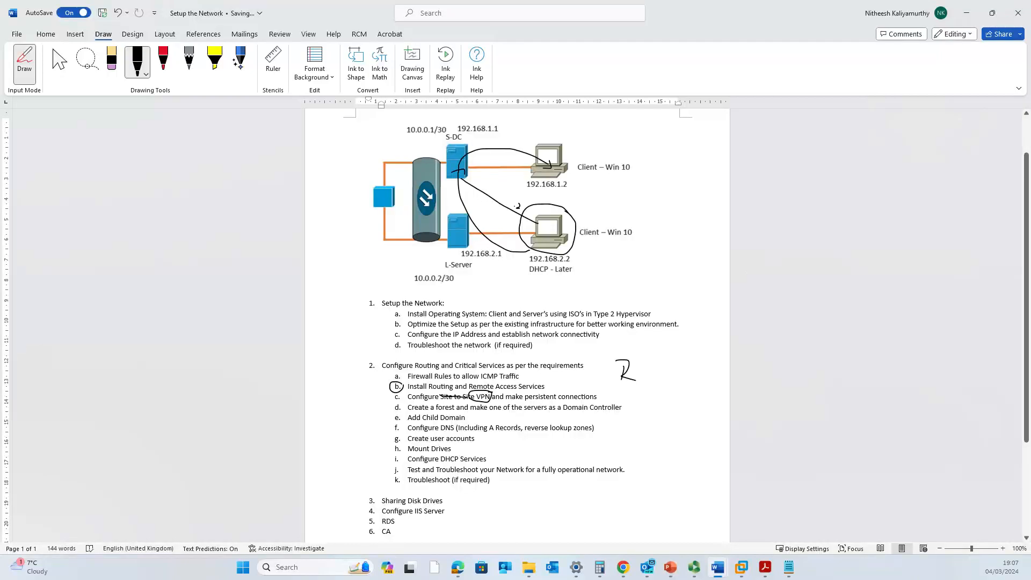
{"action": "left_click_drag", "start_coordinate": [654, 361], "coordinate": [656, 371]}
{"action": "mouse_move", "coordinate": [645, 368]}
{"action": "left_mouse_down"}
{"action": "mouse_move", "coordinate": [658, 364]}
{"action": "mouse_move", "coordinate": [669, 380]}
{"action": "left_mouse_up"}
{"action": "mouse_move", "coordinate": [673, 378]}
{"action": "left_mouse_down"}
{"action": "mouse_move", "coordinate": [674, 388]}
{"action": "mouse_move", "coordinate": [712, 369]}
{"action": "left_mouse_up"}
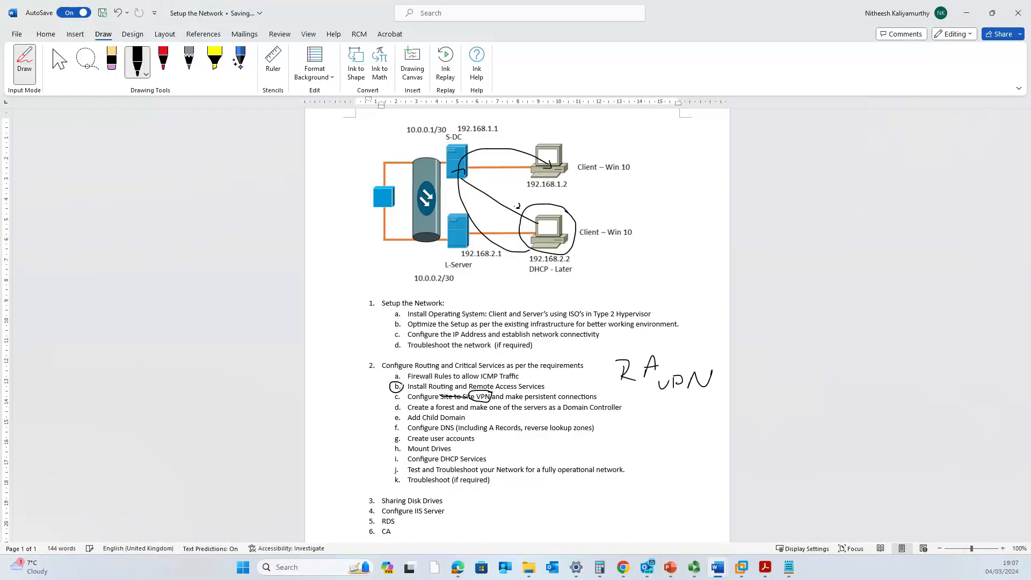
{"action": "left_click", "coordinate": [966, 13]}
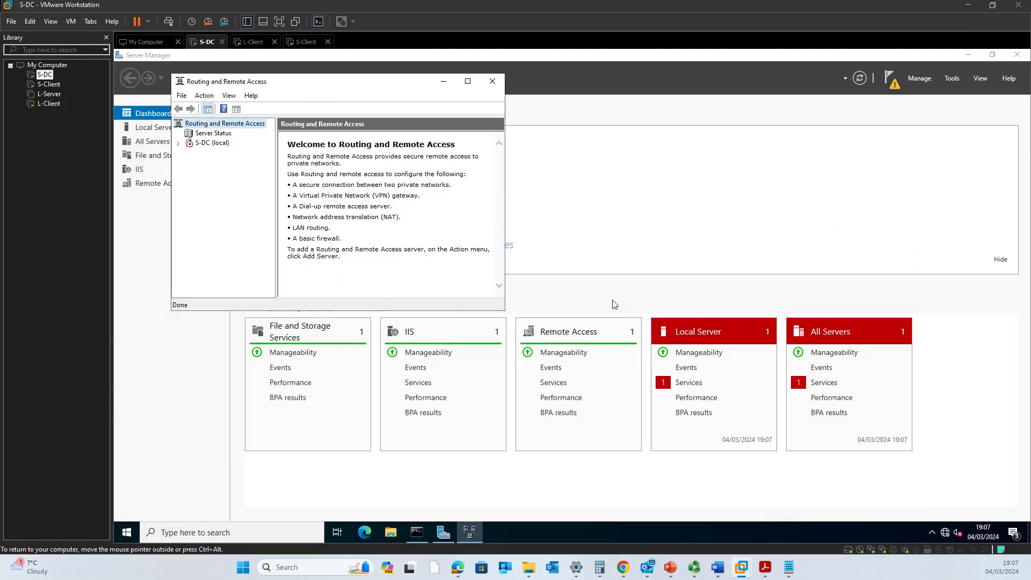
Run Configure and Enable Routing and Remote Access on S-DC (local), choosing Remote access (dial-up or VPN).
{"action": "left_click_drag", "start_coordinate": [370, 81], "coordinate": [577, 107]}
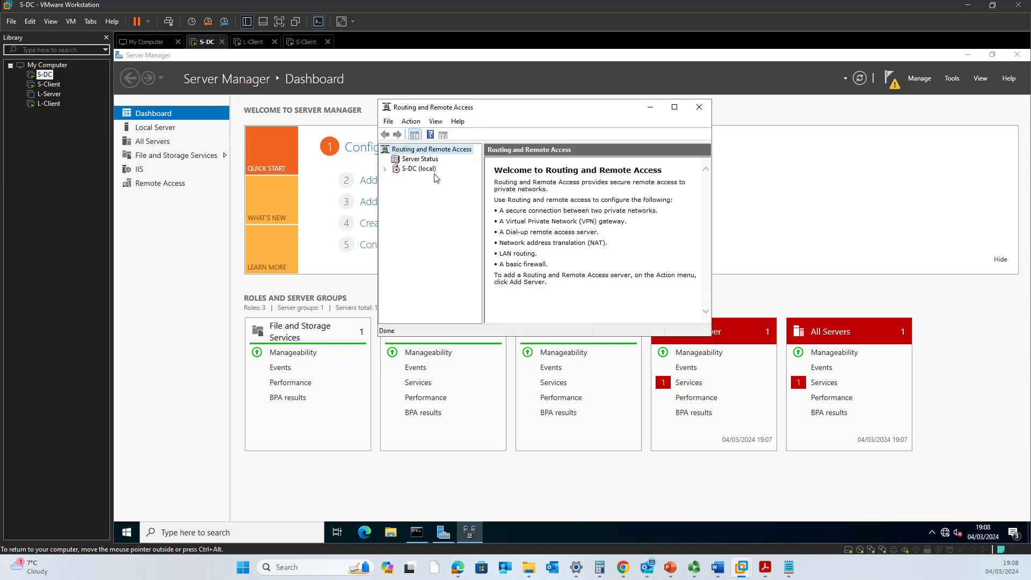
{"action": "left_click", "coordinate": [418, 170]}
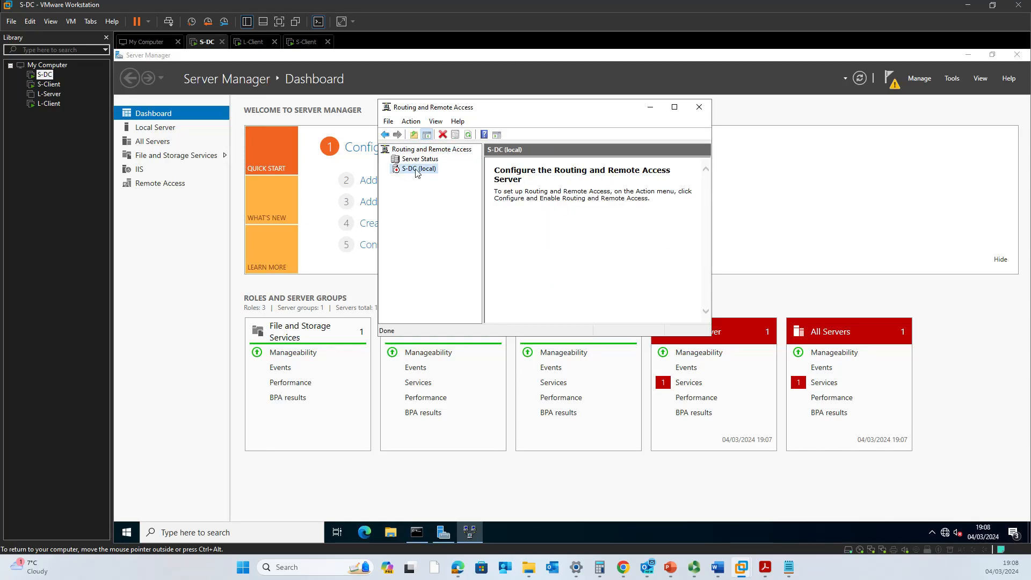
{"action": "right_click", "coordinate": [415, 173]}
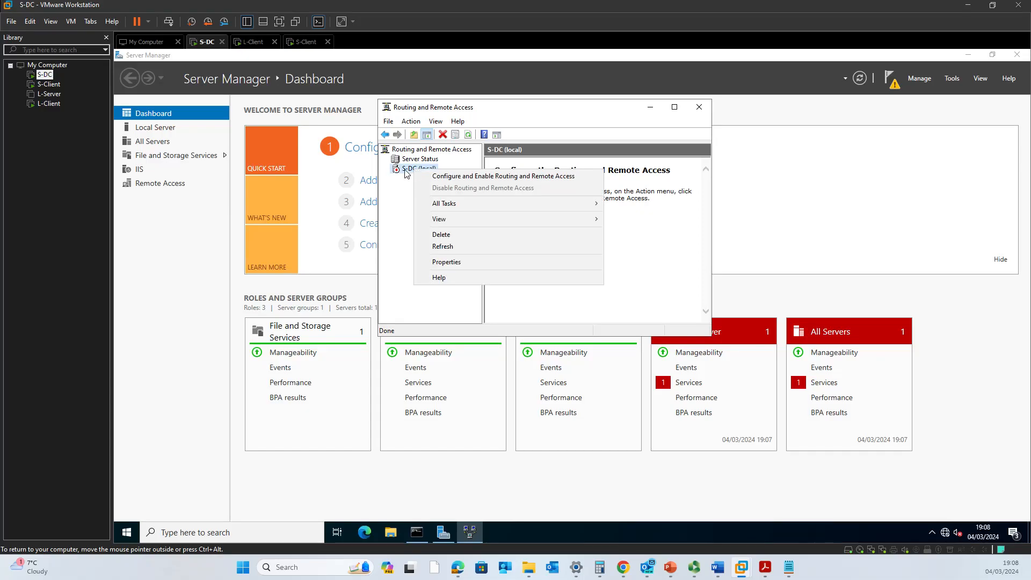
{"action": "left_click", "coordinate": [431, 179]}
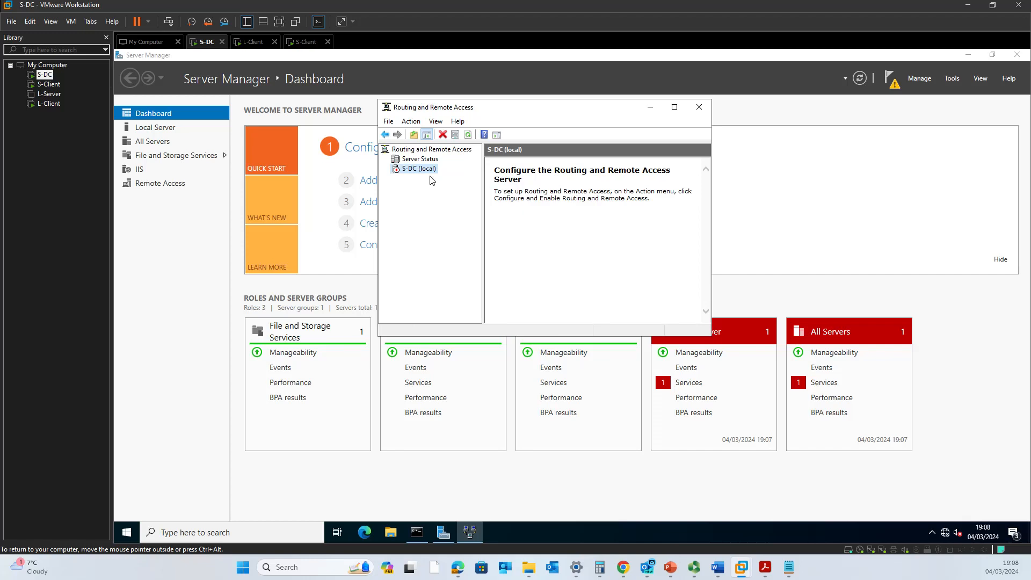
{"action": "left_click", "coordinate": [589, 319]}
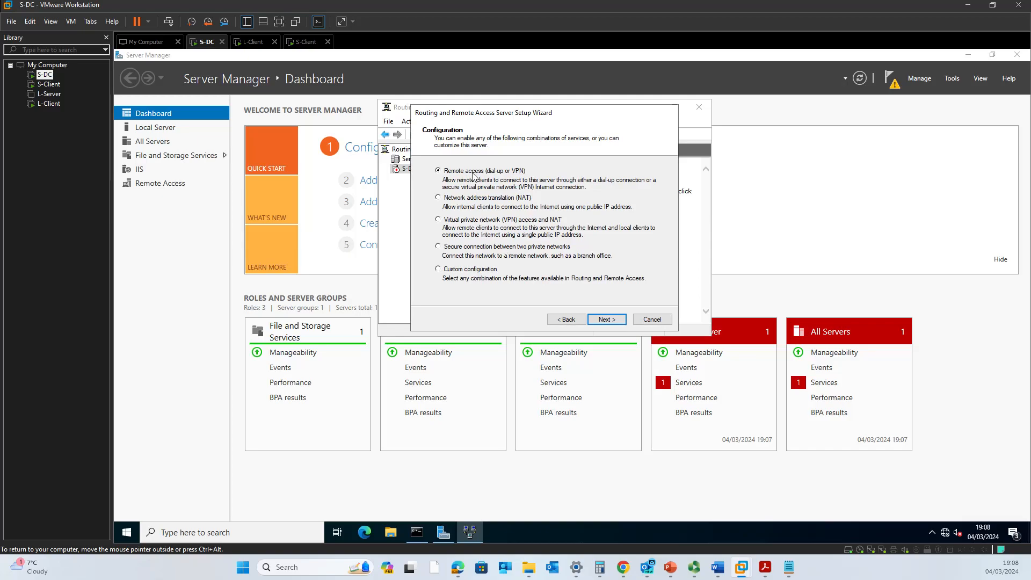
{"action": "left_click", "coordinate": [605, 323]}
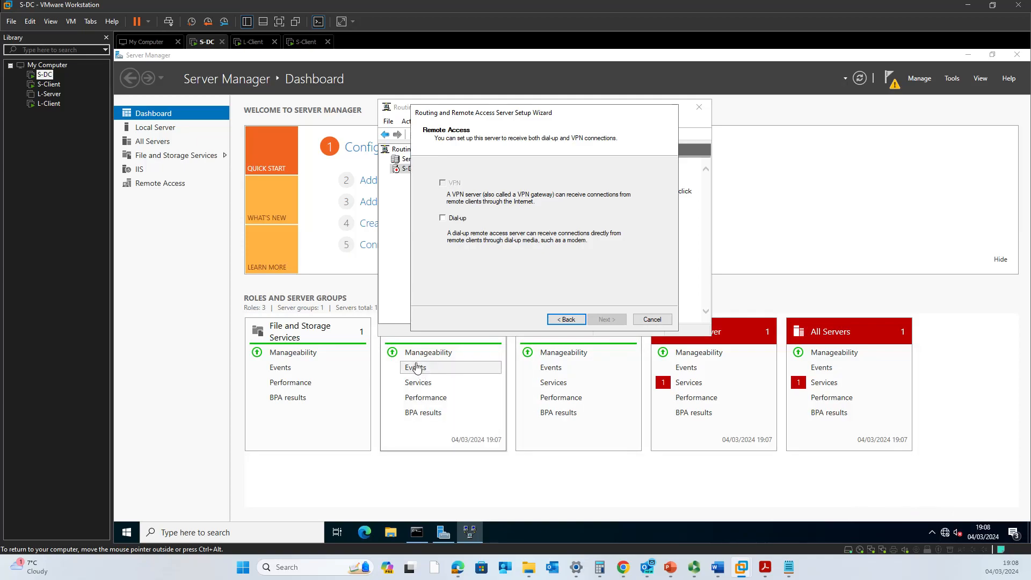
Open the S-DC virtual machine's settings and review its existing network adapters.
{"action": "right_click", "coordinate": [43, 80]}
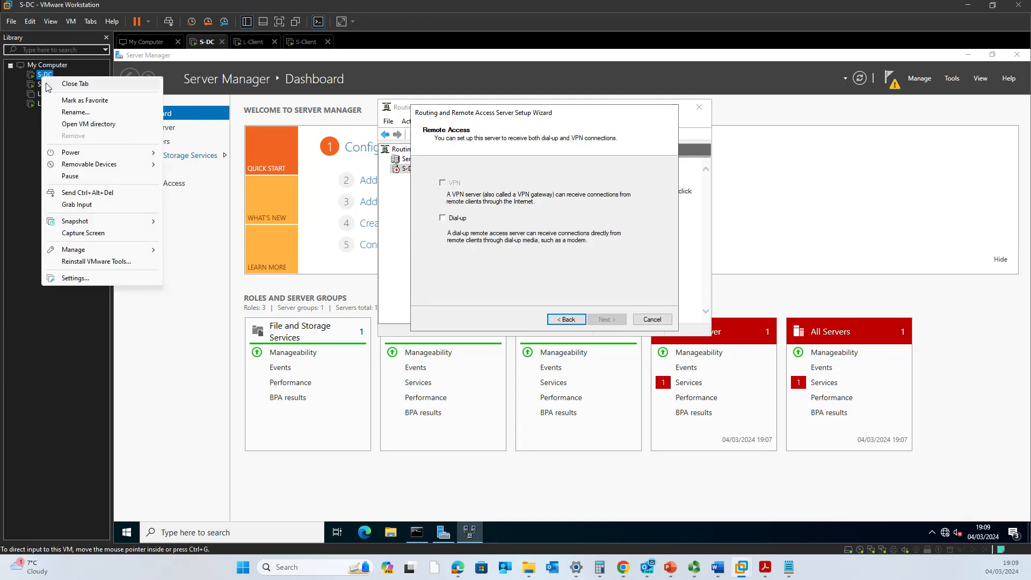
{"action": "left_click", "coordinate": [101, 278]}
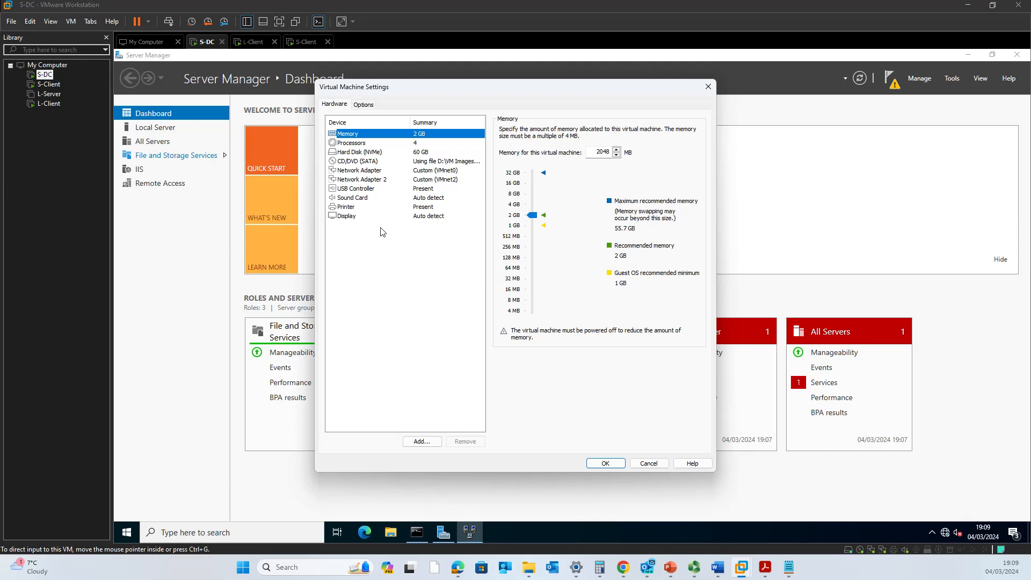
{"action": "left_click", "coordinate": [377, 183]}
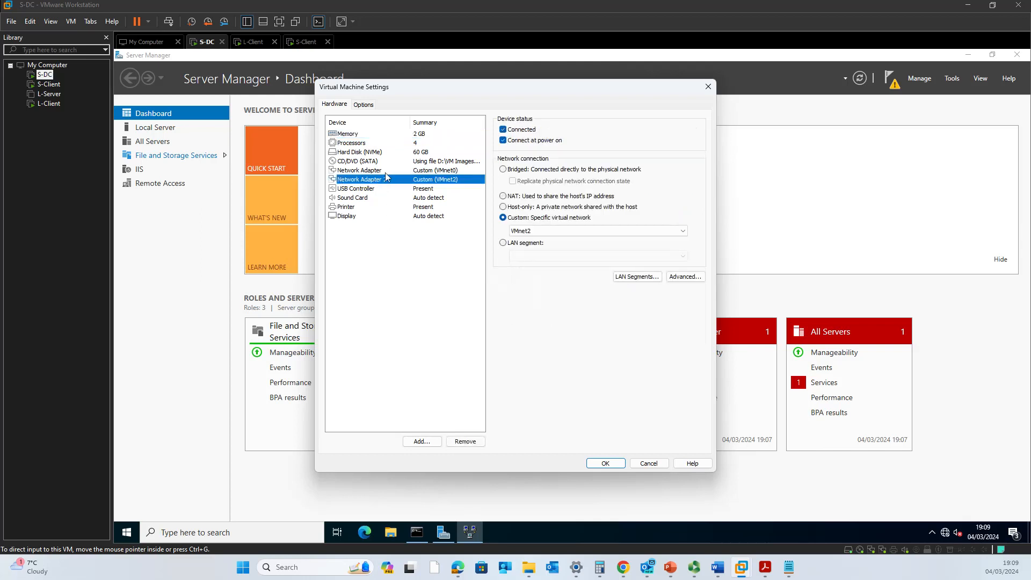
{"action": "left_click", "coordinate": [385, 172]}
{"action": "left_click", "coordinate": [386, 181]}
Add a third network adapter using NAT and apply the change.
{"action": "left_click", "coordinate": [421, 442]}
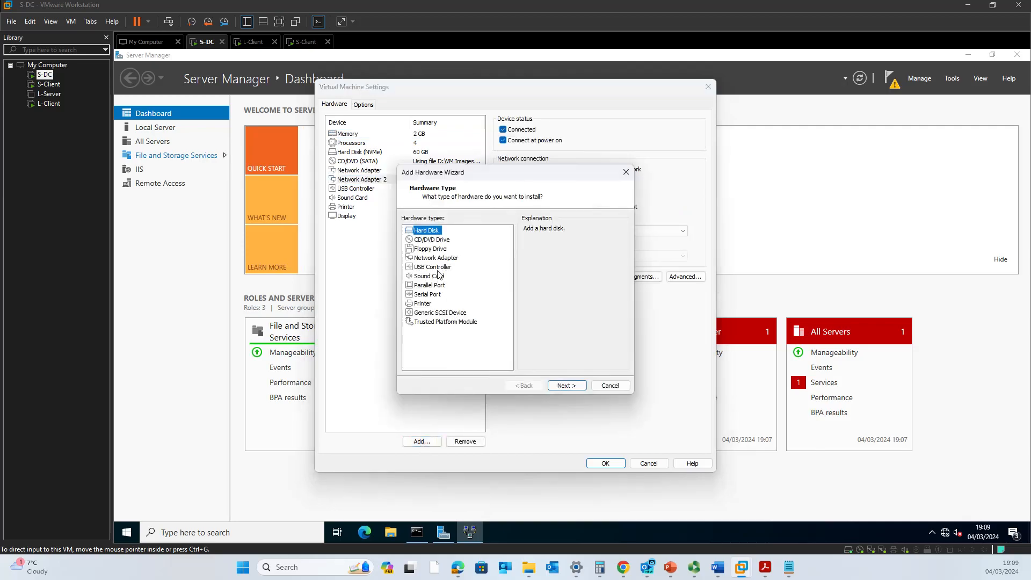
{"action": "left_click", "coordinate": [438, 260]}
{"action": "left_click", "coordinate": [568, 386]}
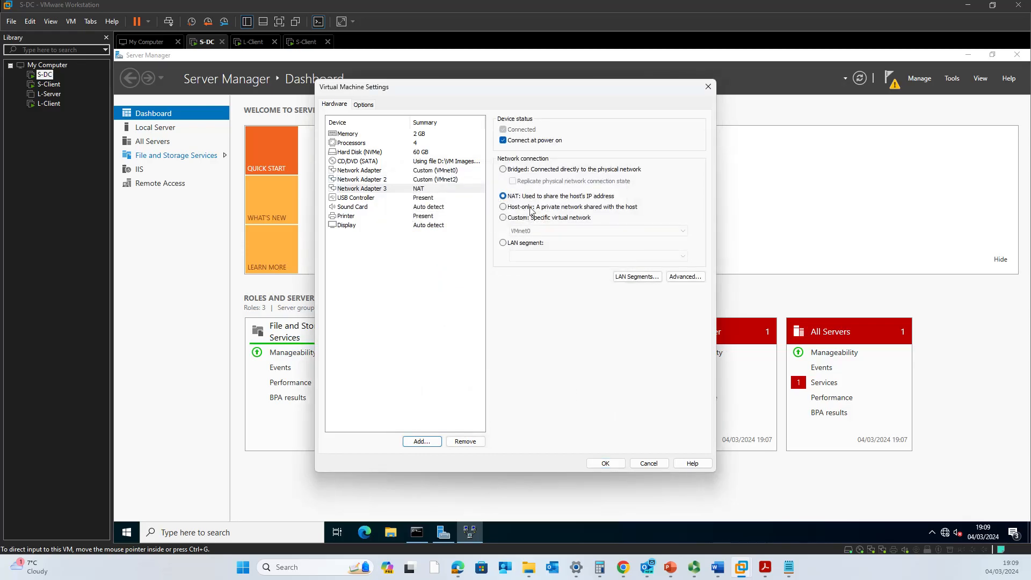
{"action": "left_click", "coordinate": [610, 463]}
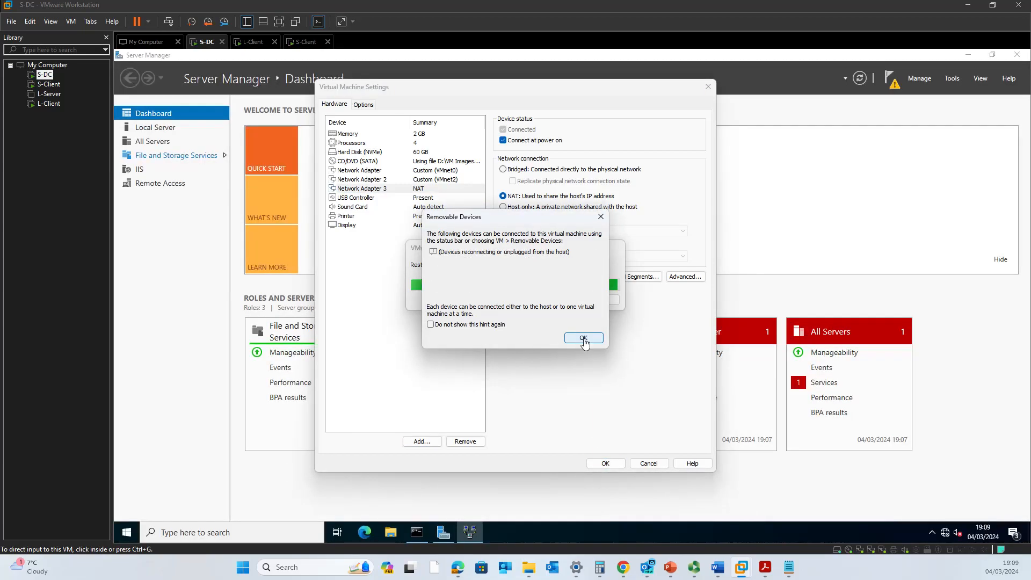
Dismiss the Removable Devices hint and step the wizard back to its Configuration page.
{"action": "left_click", "coordinate": [584, 338]}
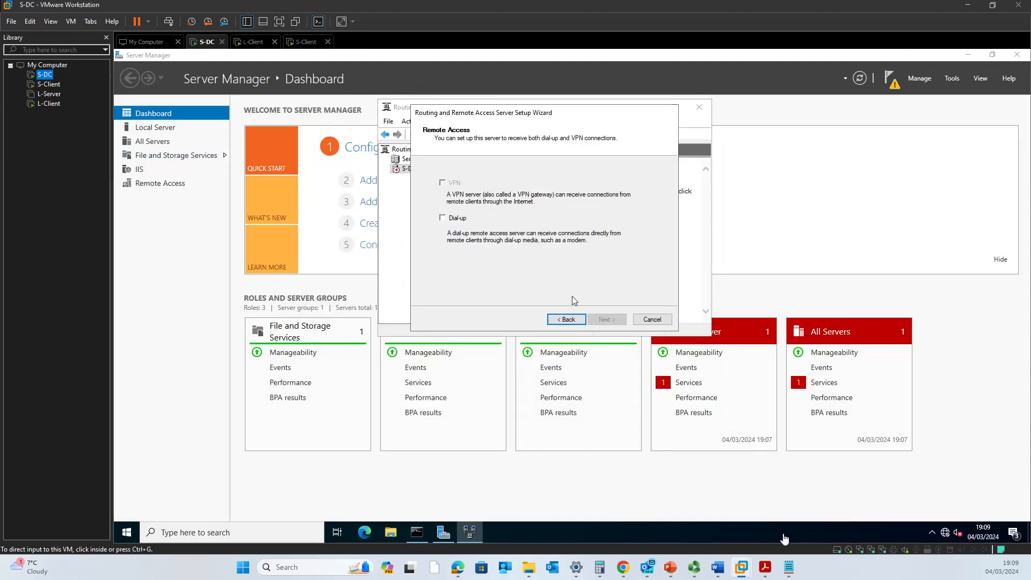
{"action": "mouse_move", "coordinate": [945, 539]}
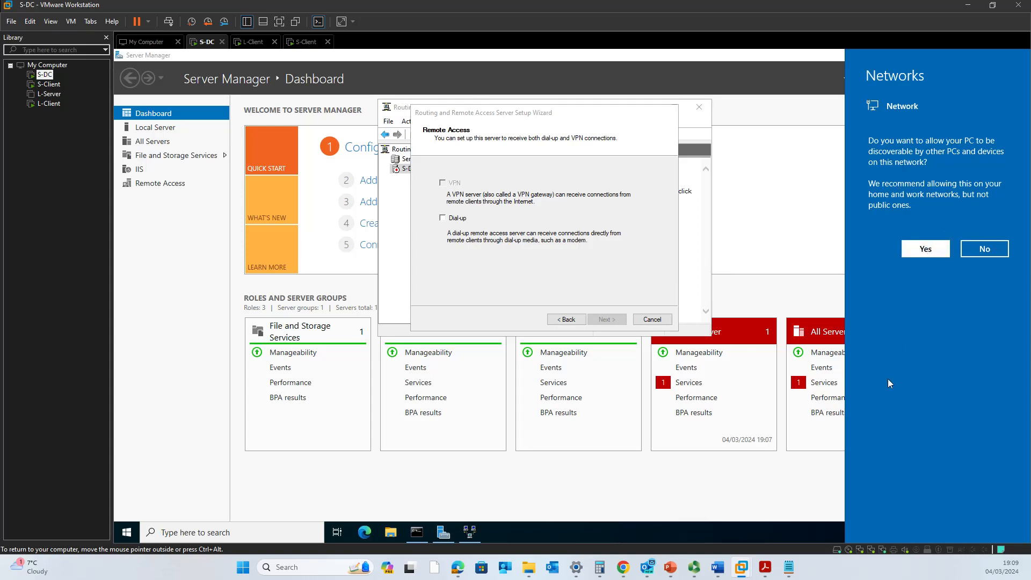
{"action": "left_click", "coordinate": [567, 319]}
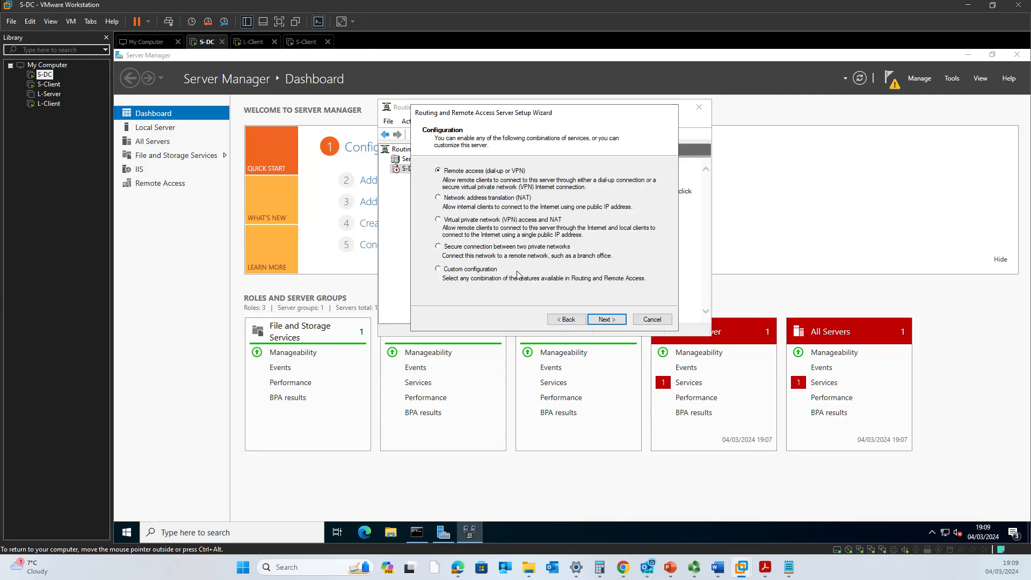
Run ipconfig on S-DC, highlight Ethernet2's 192.168.16.134 details, then minimize the prompt.
{"action": "left_click", "coordinate": [417, 532]}
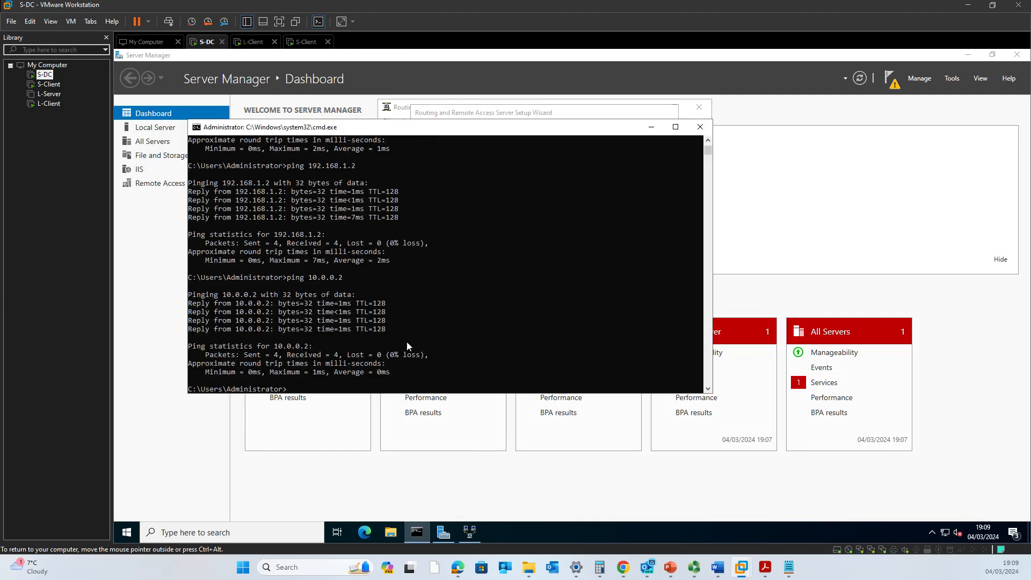
{"action": "type", "text": "ipconfig"}
{"action": "key", "text": "Return"}
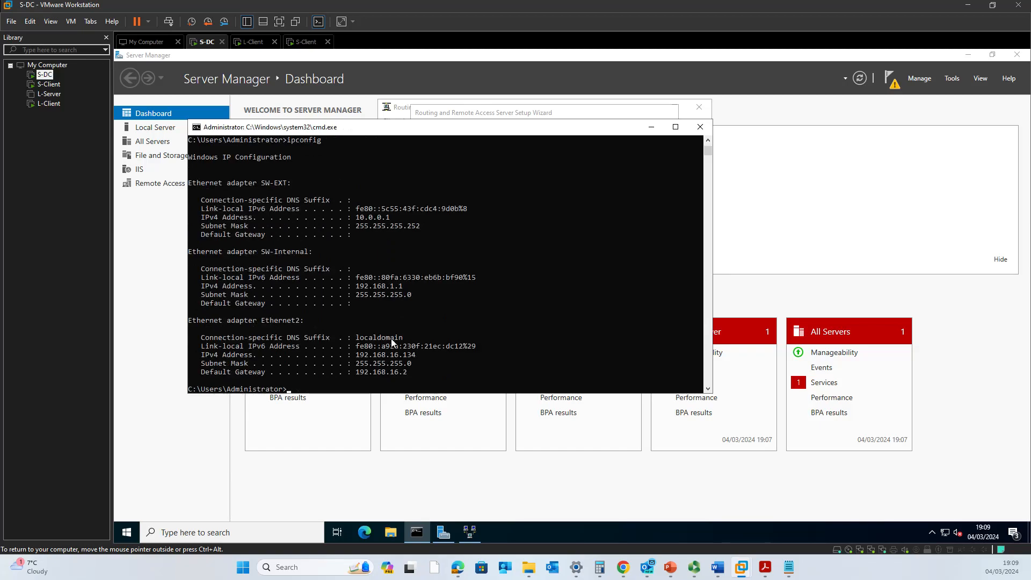
{"action": "left_click_drag", "start_coordinate": [312, 321], "coordinate": [226, 328]}
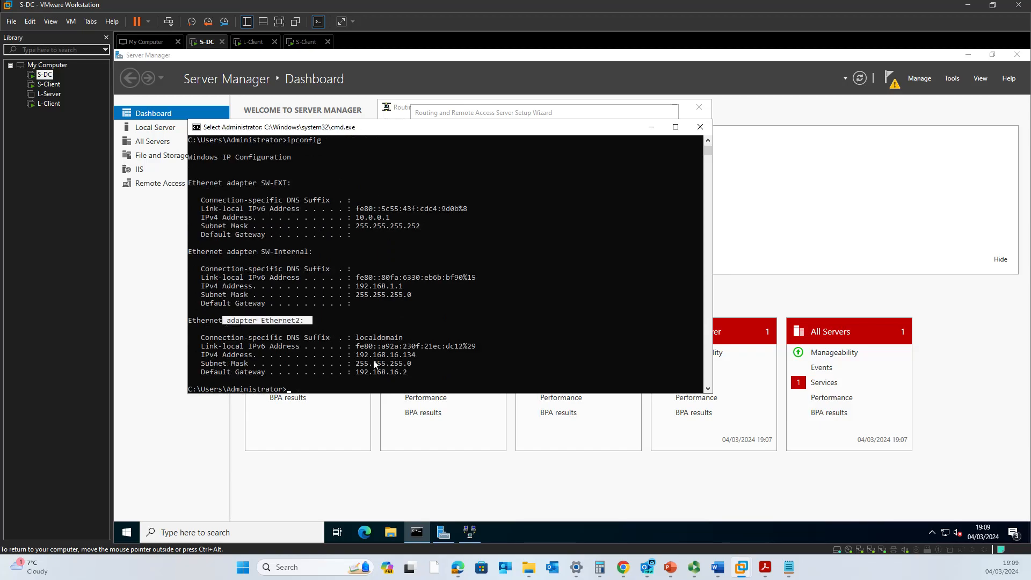
{"action": "left_click_drag", "start_coordinate": [418, 337], "coordinate": [341, 338]}
{"action": "left_click_drag", "start_coordinate": [419, 378], "coordinate": [317, 356]}
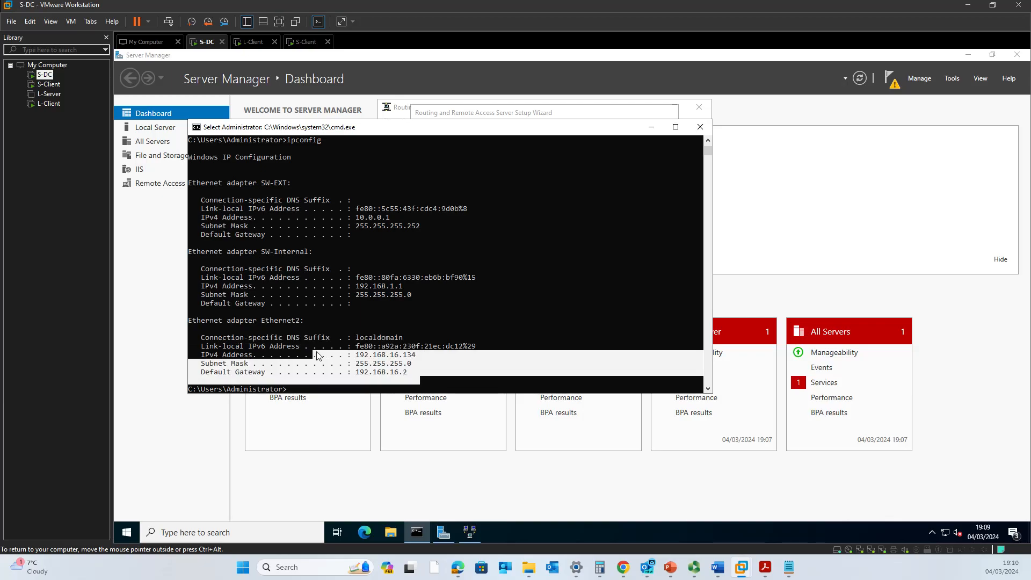
{"action": "left_click", "coordinate": [431, 337]}
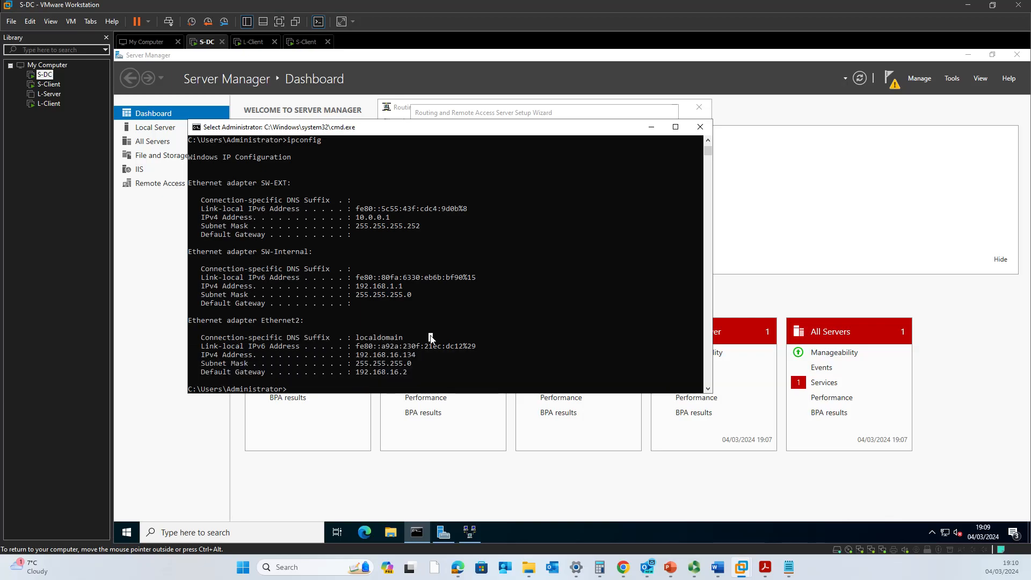
{"action": "left_click", "coordinate": [652, 127]}
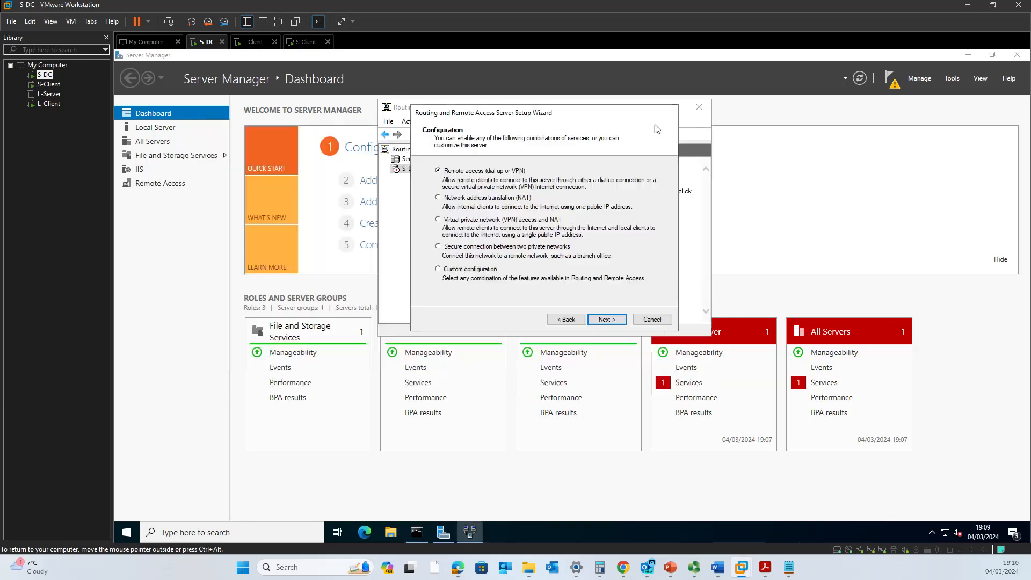
Step the routing setup wizard back to its welcome page and cancel it.
{"action": "left_click", "coordinate": [604, 321]}
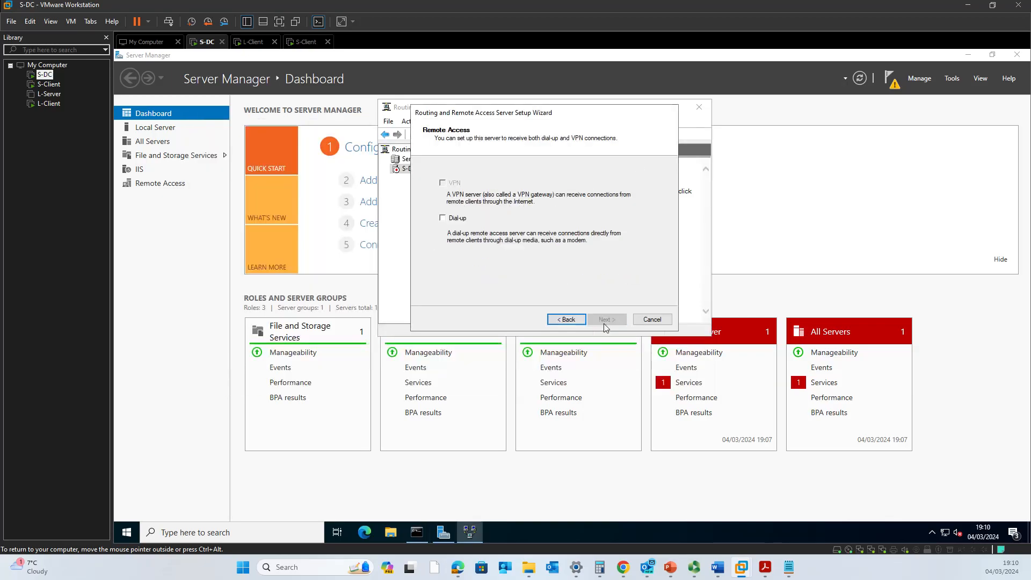
{"action": "left_click", "coordinate": [563, 320]}
{"action": "left_click", "coordinate": [571, 322]}
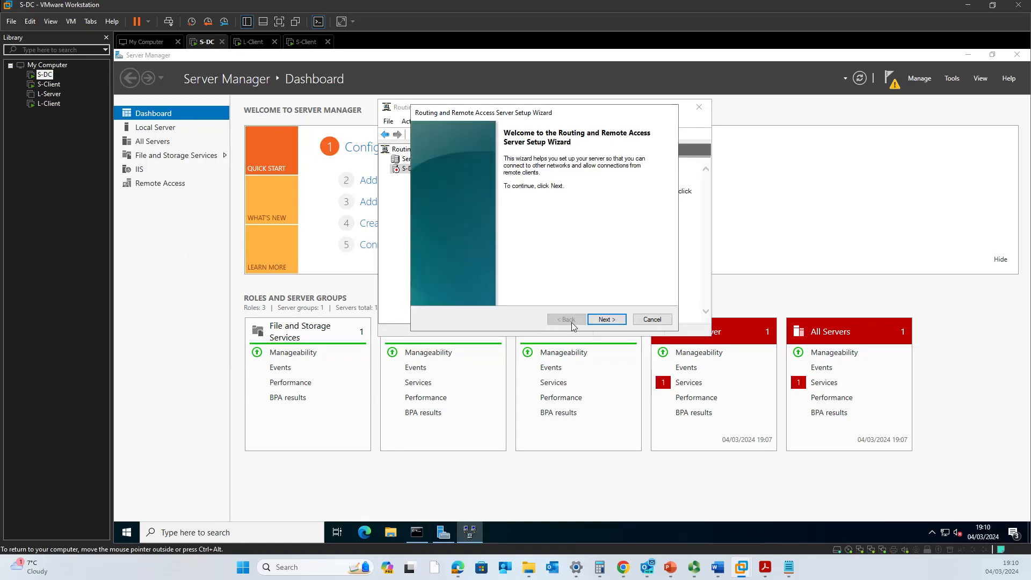
{"action": "left_click", "coordinate": [652, 319]}
Restart the S-DC (local) setup, choose Remote access, tick VPN, and advance to the interface choice.
{"action": "right_click", "coordinate": [425, 174]}
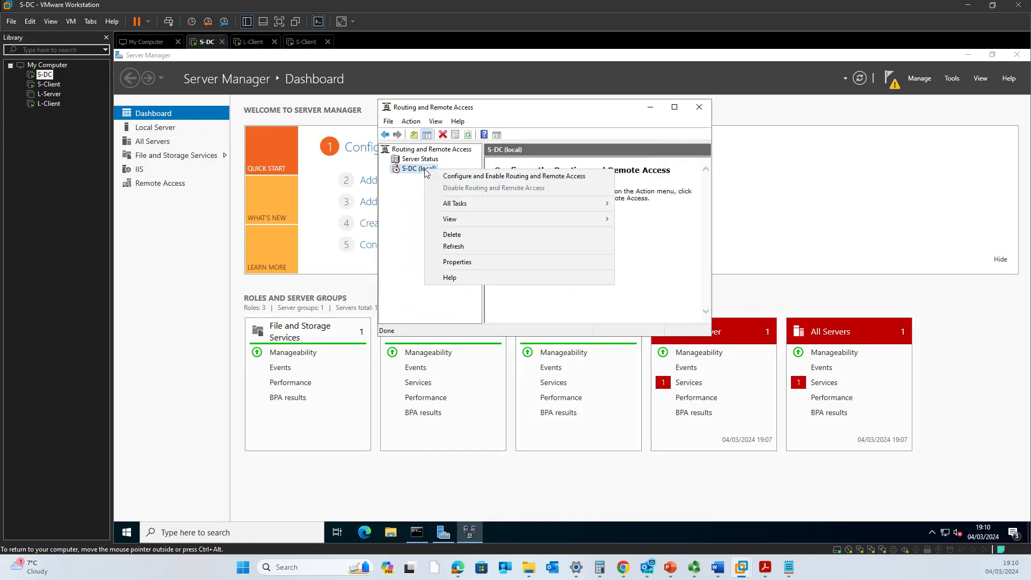
{"action": "left_click", "coordinate": [435, 179]}
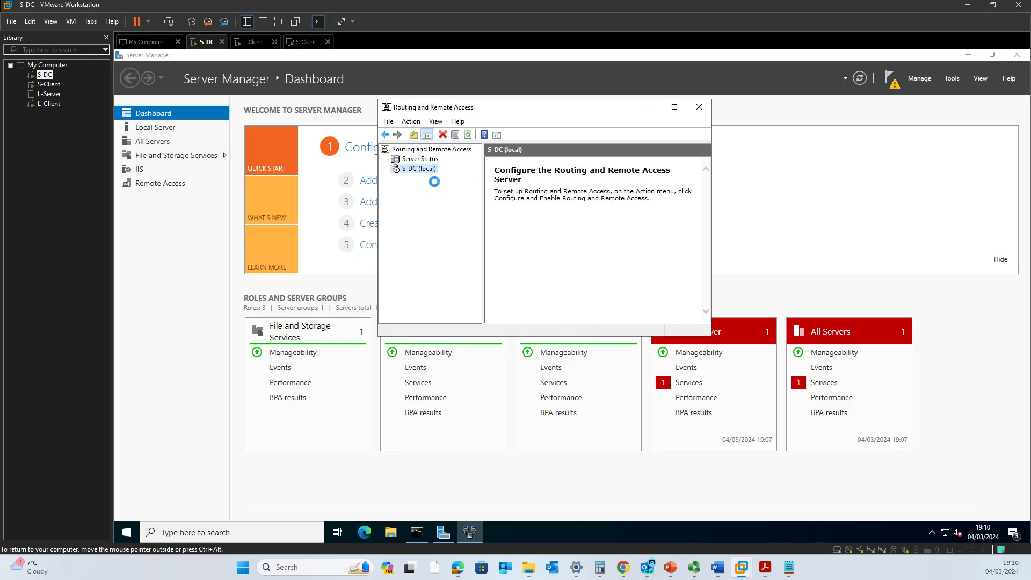
{"action": "left_click", "coordinate": [604, 322]}
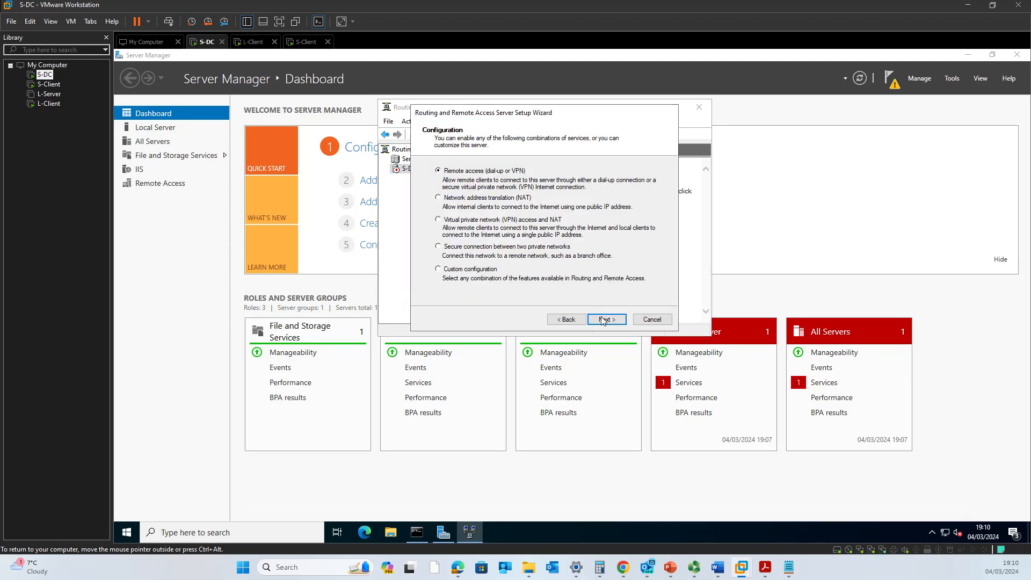
{"action": "left_click", "coordinate": [603, 319]}
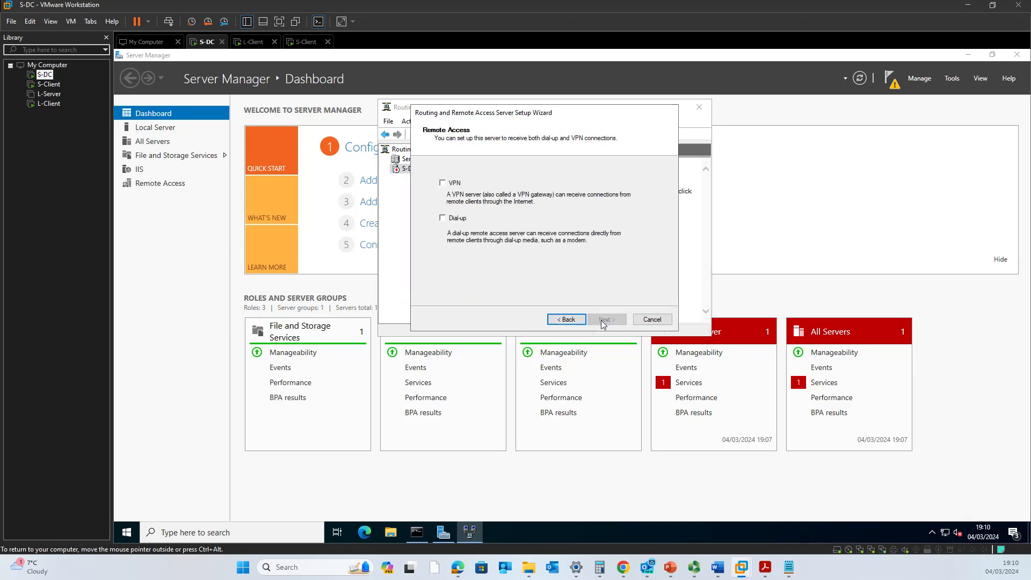
{"action": "left_click", "coordinate": [443, 183]}
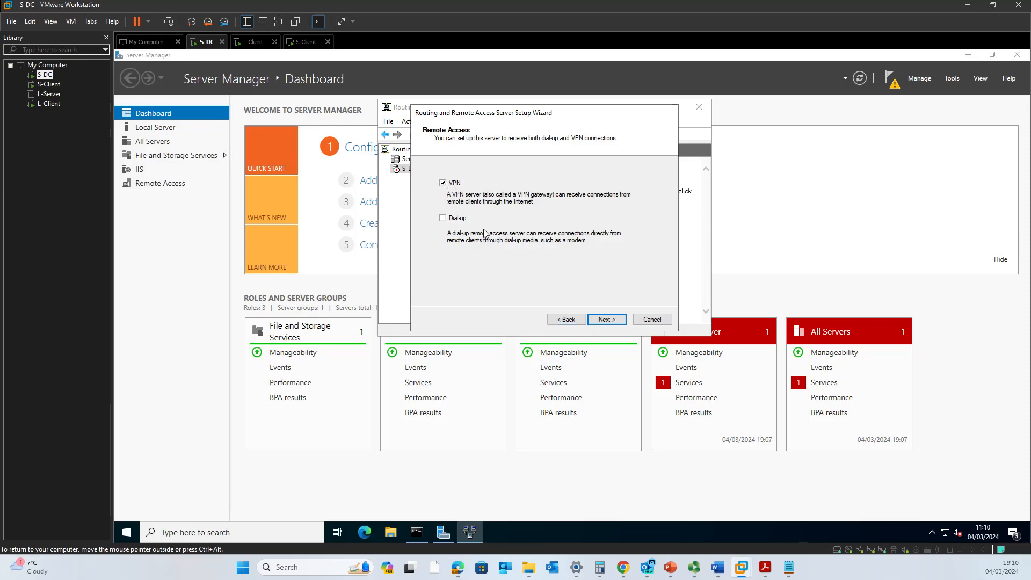
{"action": "left_click", "coordinate": [606, 321]}
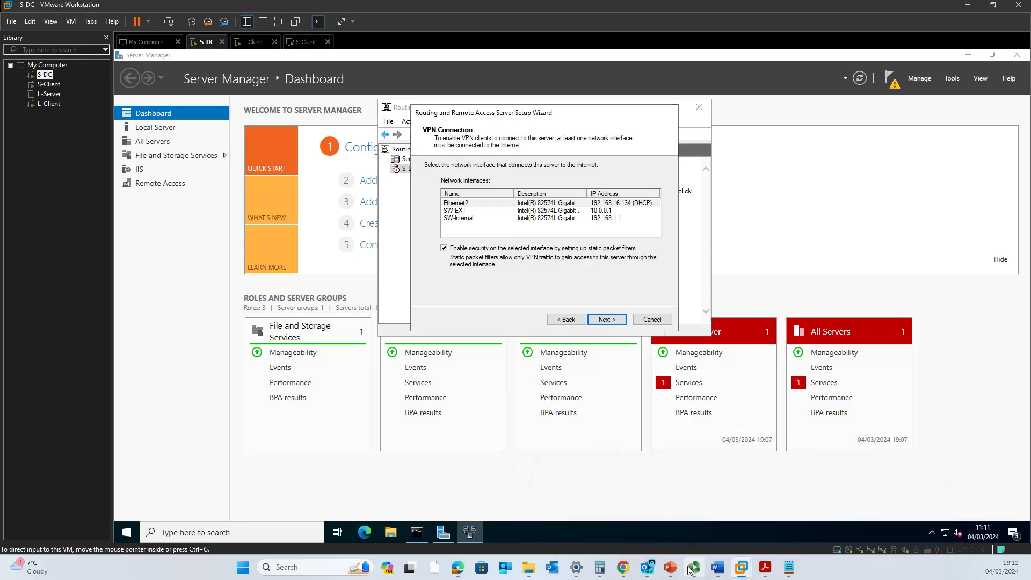
In the Lecture 5 VPN deck, set the Draw pen to a thinner black stroke.
{"action": "mouse_move", "coordinate": [671, 569]}
{"action": "left_click", "coordinate": [854, 523]}
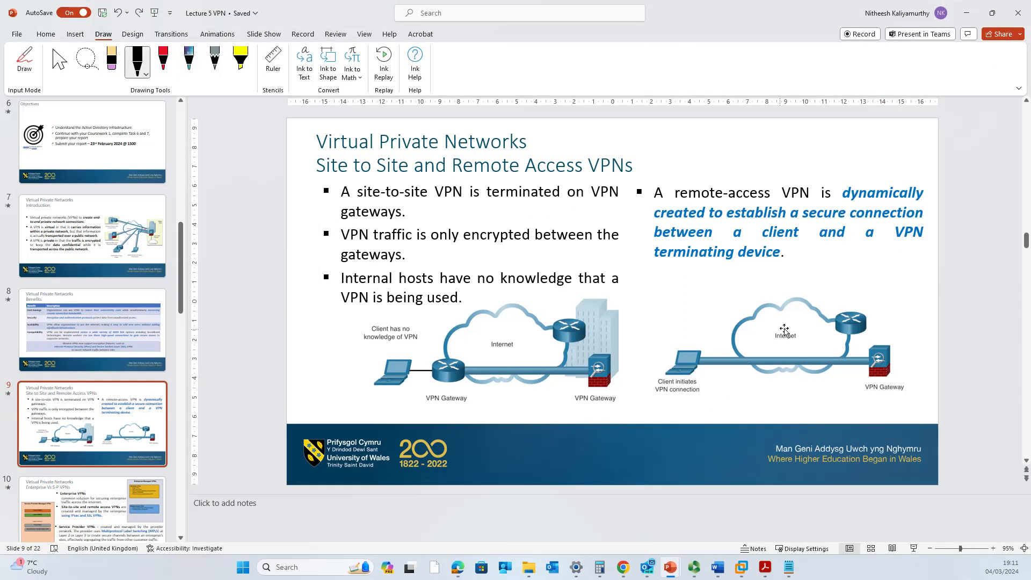
{"action": "left_click", "coordinate": [138, 62]}
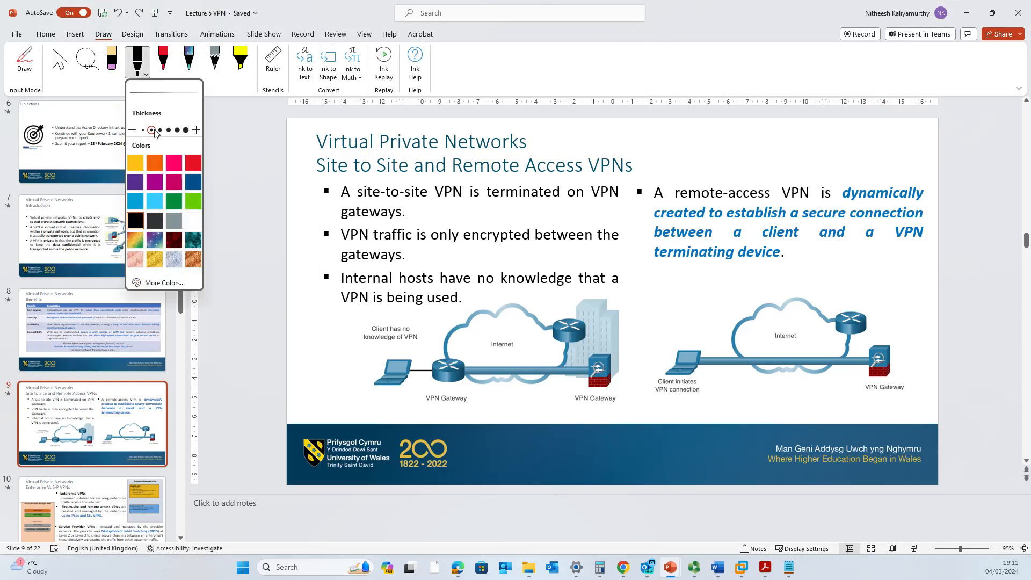
{"action": "left_click", "coordinate": [135, 163]}
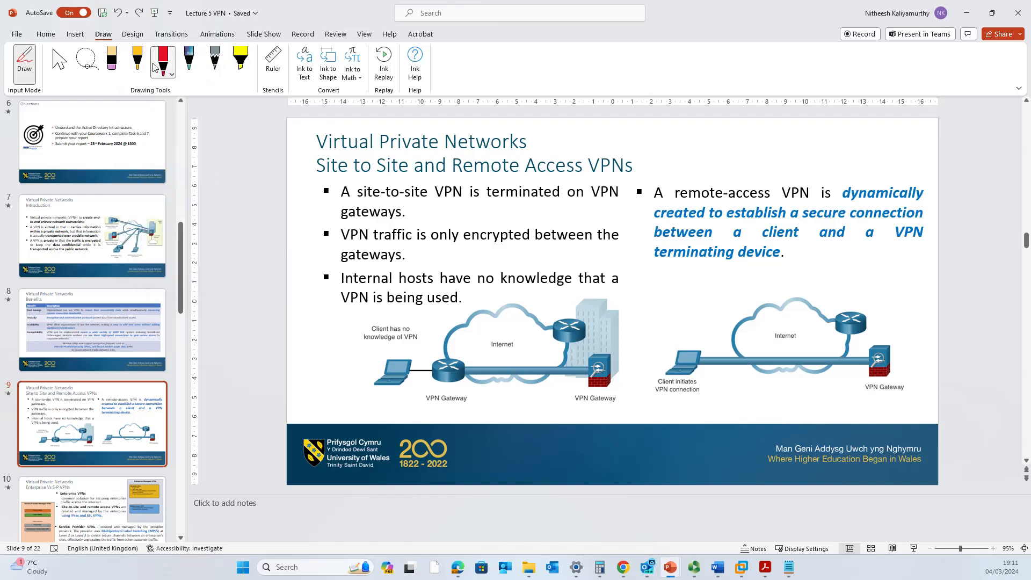
{"action": "left_click", "coordinate": [147, 78]}
{"action": "left_click", "coordinate": [151, 129]}
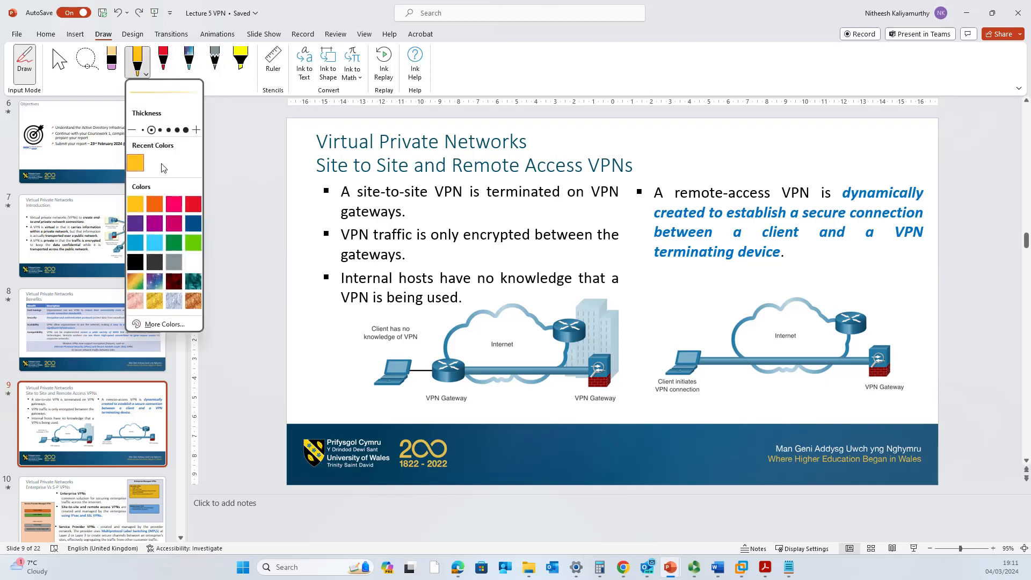
{"action": "left_click", "coordinate": [135, 261]}
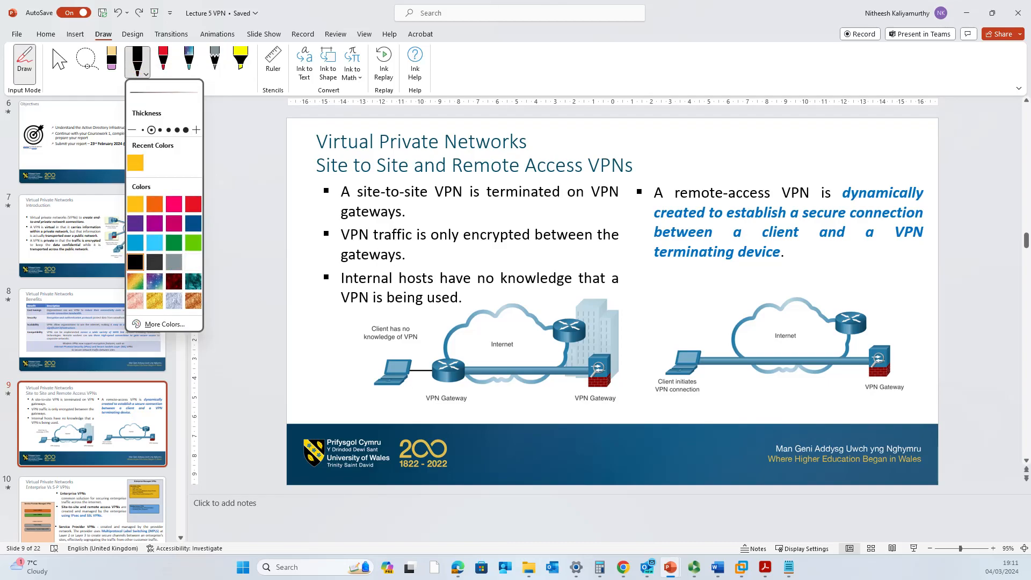
Circle slide 9's VPN Gateway, draw a stroke beneath it, and return to S-DC.
{"action": "mouse_move", "coordinate": [885, 338]}
{"action": "left_mouse_down"}
{"action": "mouse_move", "coordinate": [861, 346]}
{"action": "mouse_move", "coordinate": [866, 386]}
{"action": "mouse_move", "coordinate": [908, 354]}
{"action": "mouse_move", "coordinate": [874, 334]}
{"action": "left_mouse_up"}
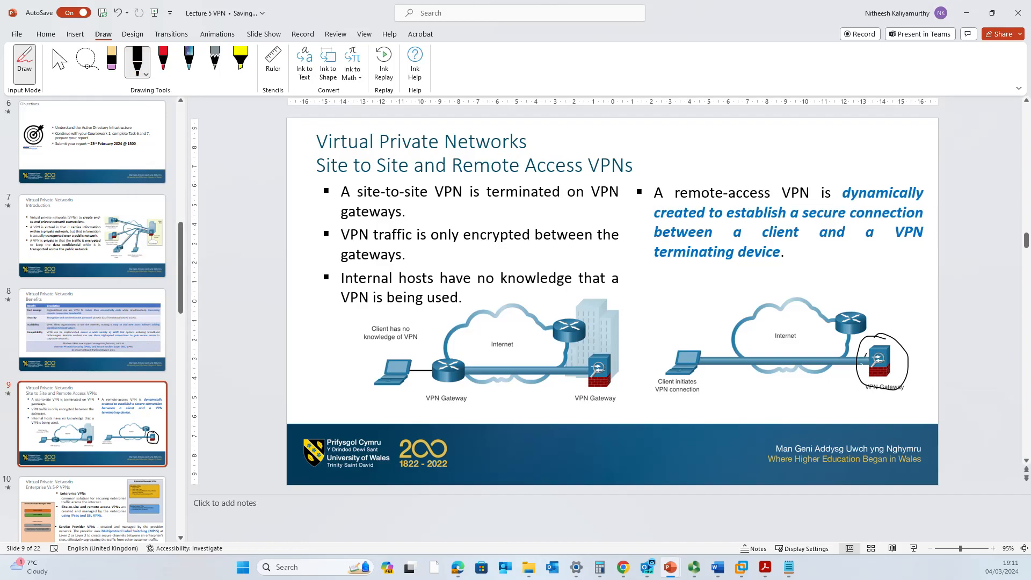
{"action": "mouse_move", "coordinate": [861, 394]}
{"action": "left_mouse_down"}
{"action": "mouse_move", "coordinate": [839, 394]}
{"action": "mouse_move", "coordinate": [857, 435]}
{"action": "left_mouse_up"}
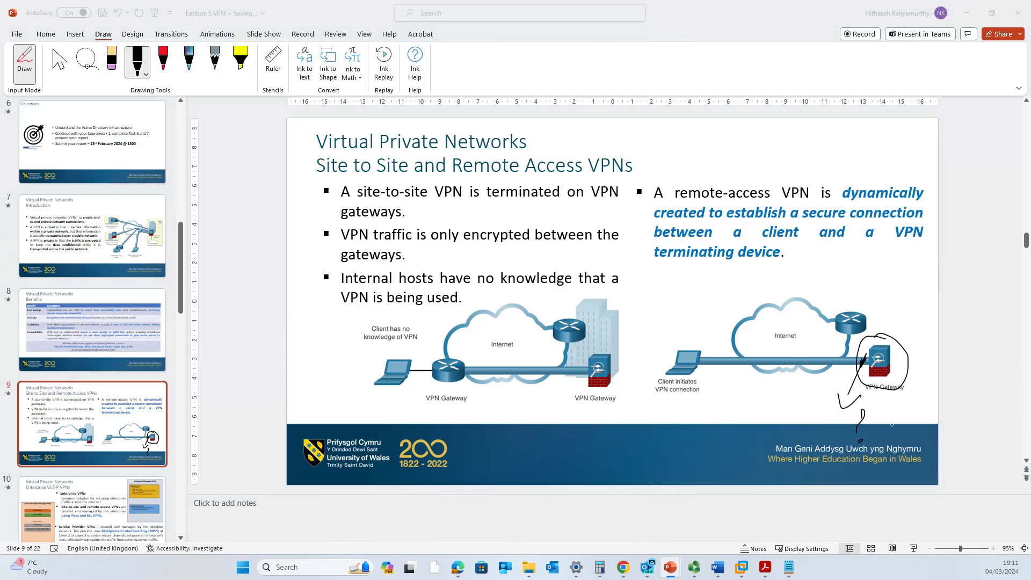
{"action": "key", "text": "alt+Tab"}
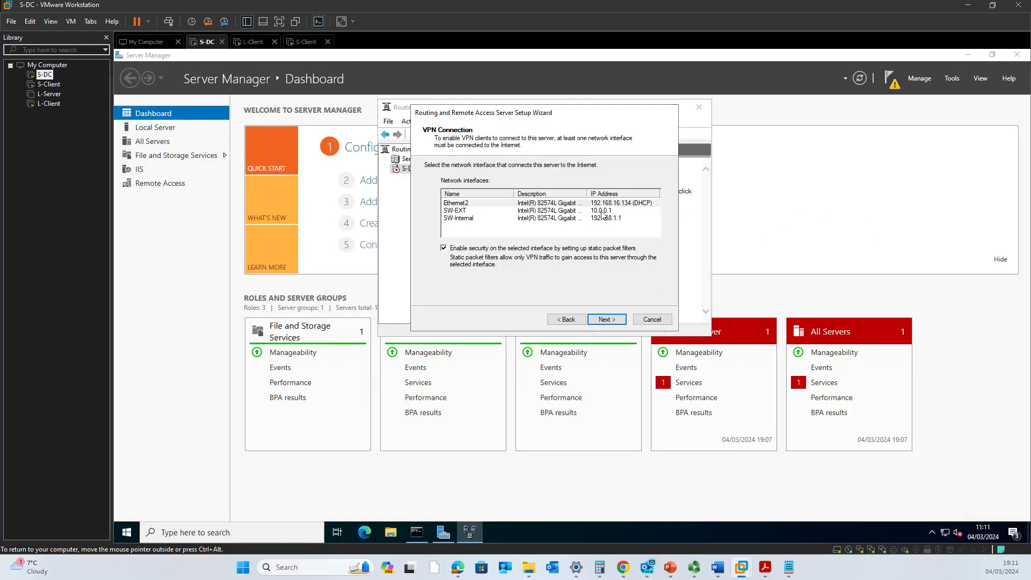
Choose SW-EXT as the VPN interface with 'Enable security' unchecked, after checking the network plan.
{"action": "left_click", "coordinate": [551, 214]}
{"action": "mouse_move", "coordinate": [718, 567]}
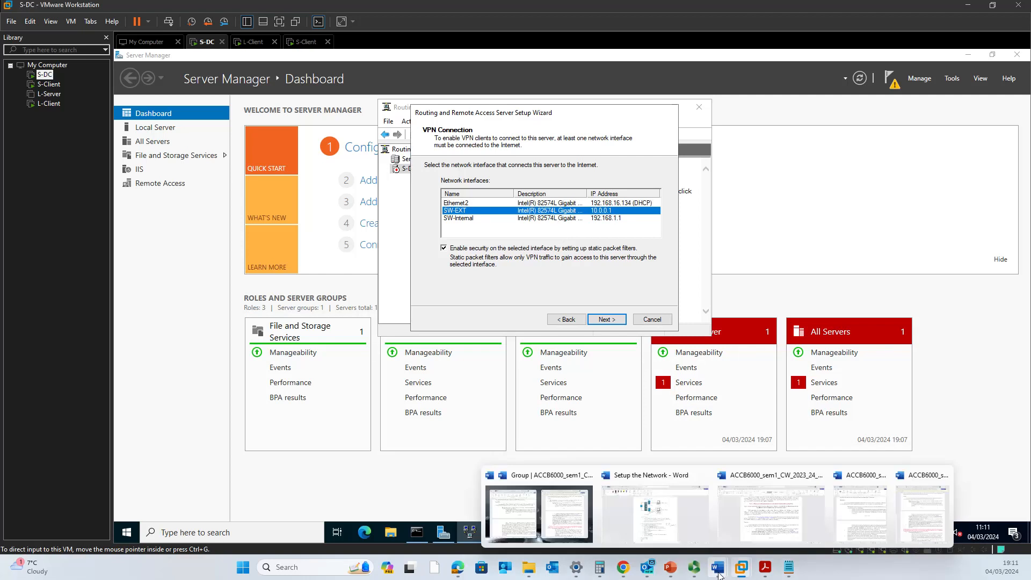
{"action": "left_click", "coordinate": [665, 517]}
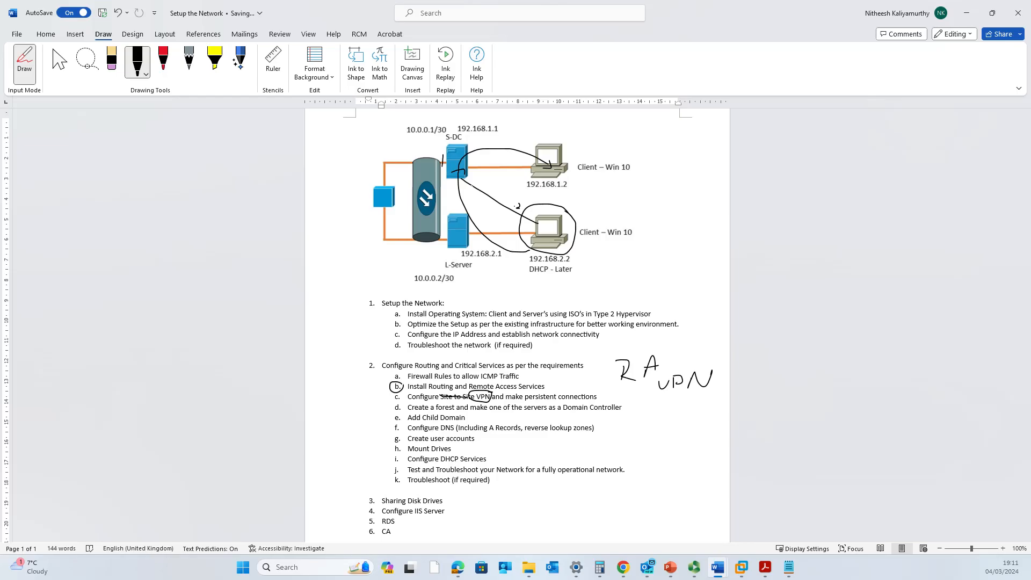
{"action": "key", "text": "alt+Tab"}
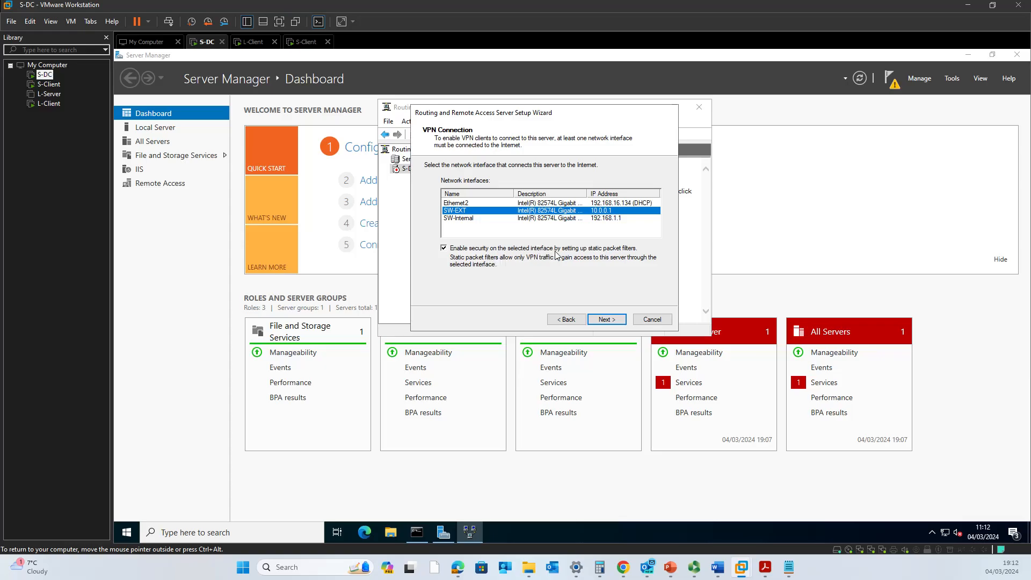
{"action": "left_click", "coordinate": [454, 251]}
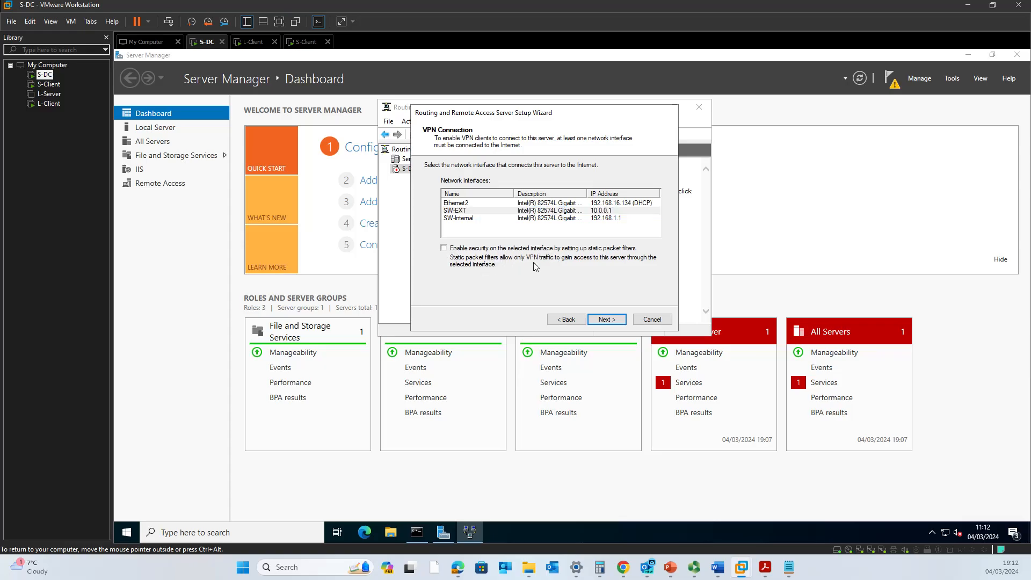
{"action": "left_click", "coordinate": [614, 324]}
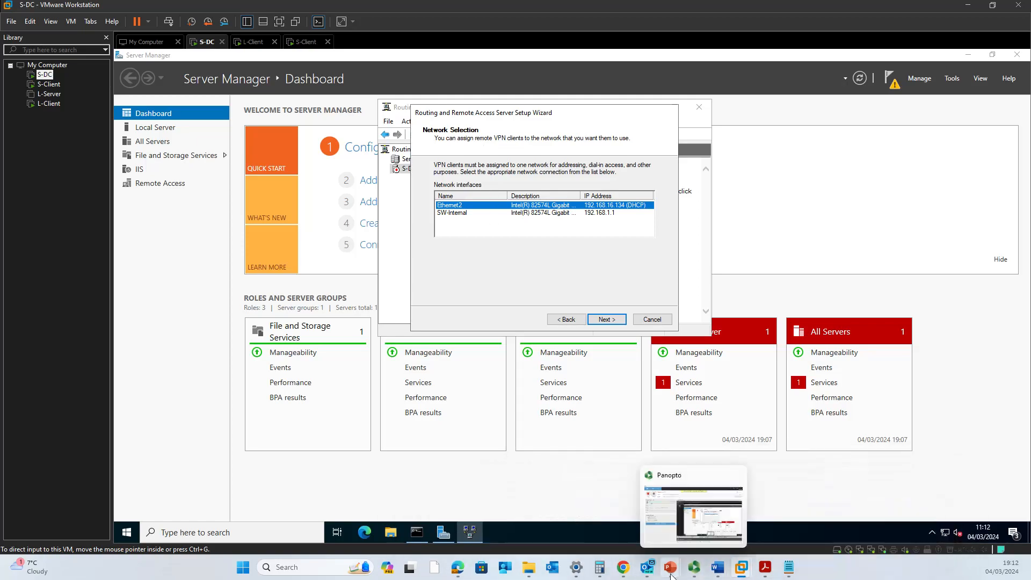
Mark the line beside the VPN gateway on the Lecture 5 VPN slides with ink.
{"action": "left_click", "coordinate": [822, 518]}
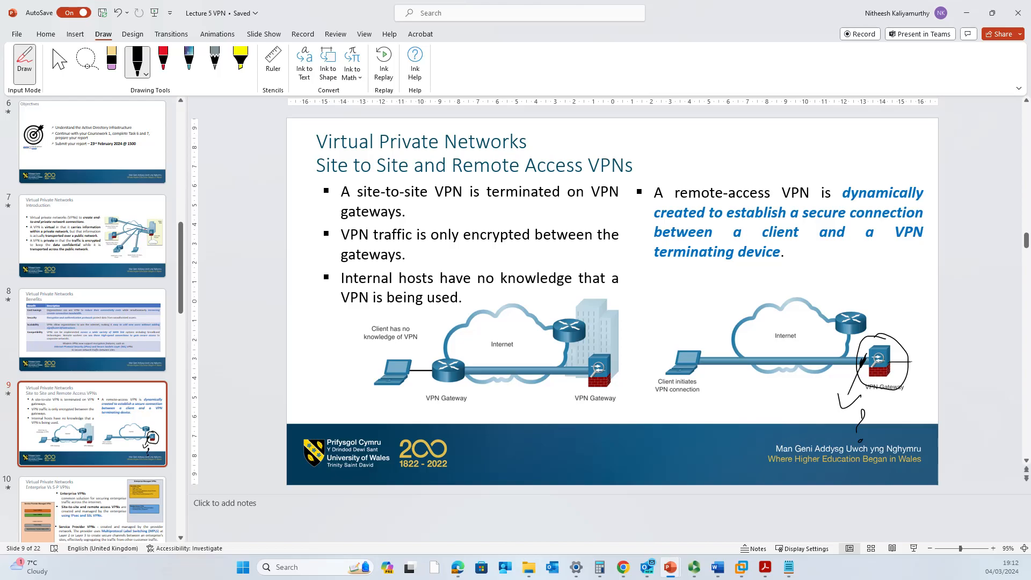
{"action": "mouse_move", "coordinate": [898, 357]}
{"action": "left_mouse_down"}
{"action": "mouse_move", "coordinate": [896, 377]}
{"action": "mouse_move", "coordinate": [898, 350]}
{"action": "left_mouse_up"}
{"action": "left_click", "coordinate": [970, 20]}
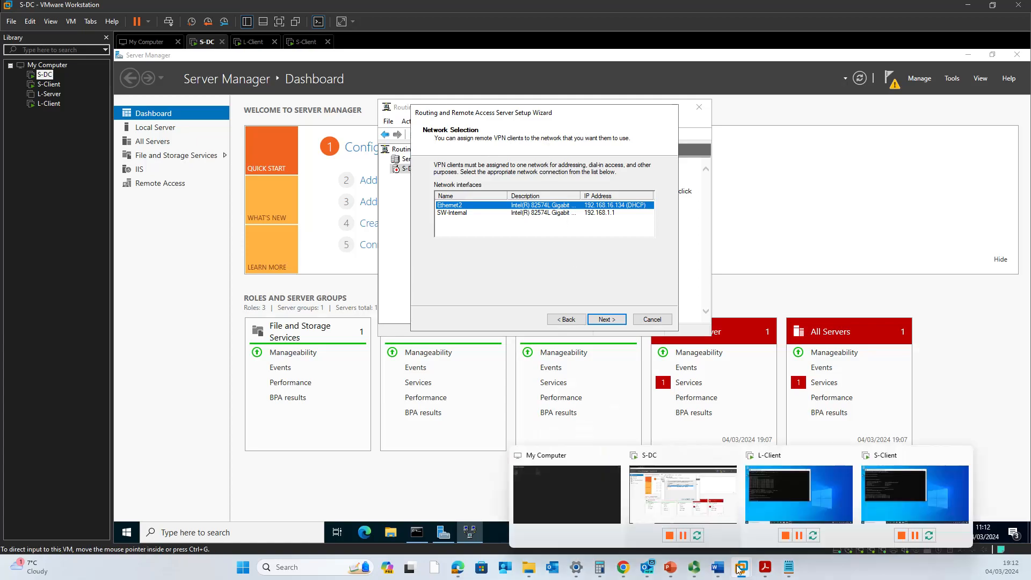
On the Setup the Network plan, circle the 192.168.1.2 client and underline 192.168.1.1.
{"action": "mouse_move", "coordinate": [717, 567]}
{"action": "left_click", "coordinate": [612, 522]}
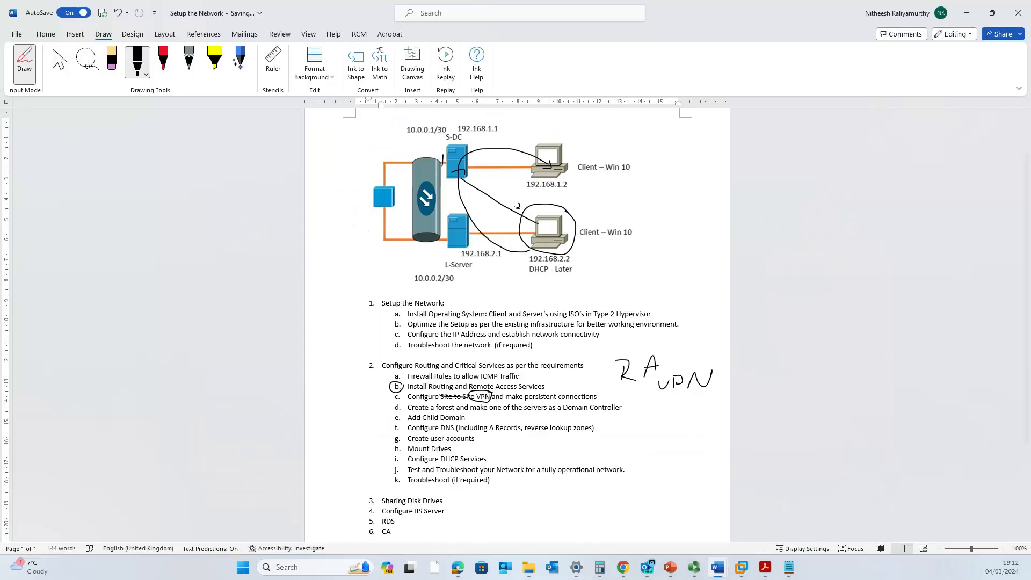
{"action": "mouse_move", "coordinate": [475, 167]}
{"action": "left_mouse_down"}
{"action": "mouse_move", "coordinate": [599, 187]}
{"action": "mouse_move", "coordinate": [561, 141]}
{"action": "mouse_move", "coordinate": [466, 164]}
{"action": "mouse_move", "coordinate": [486, 173]}
{"action": "left_mouse_up"}
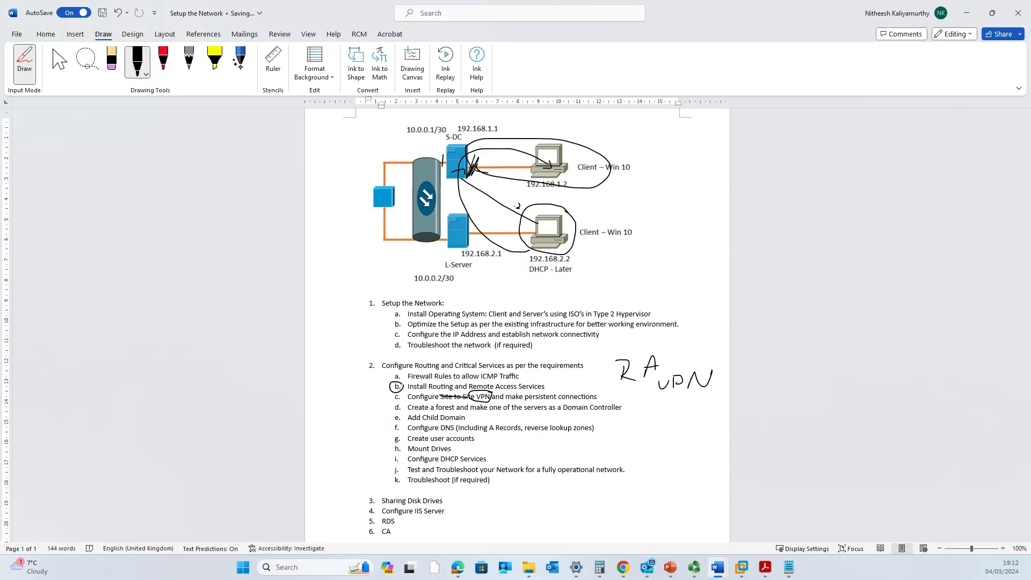
{"action": "left_click_drag", "start_coordinate": [477, 135], "coordinate": [516, 133]}
{"action": "left_click", "coordinate": [967, 13]}
Assign VPN clients to SW-Internal and choose 'From a specified range of addresses'.
{"action": "left_click", "coordinate": [492, 214]}
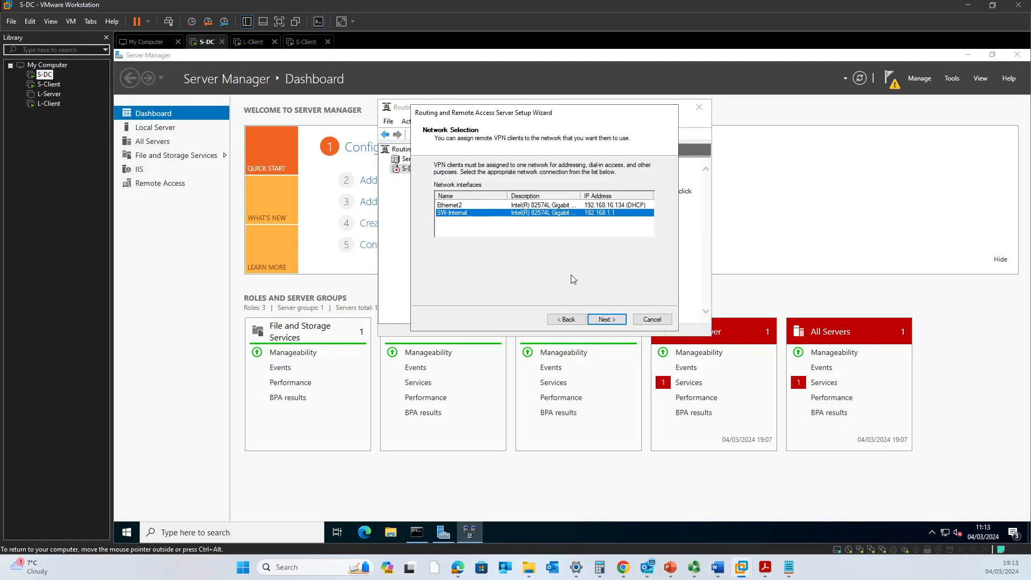
{"action": "left_click", "coordinate": [607, 320]}
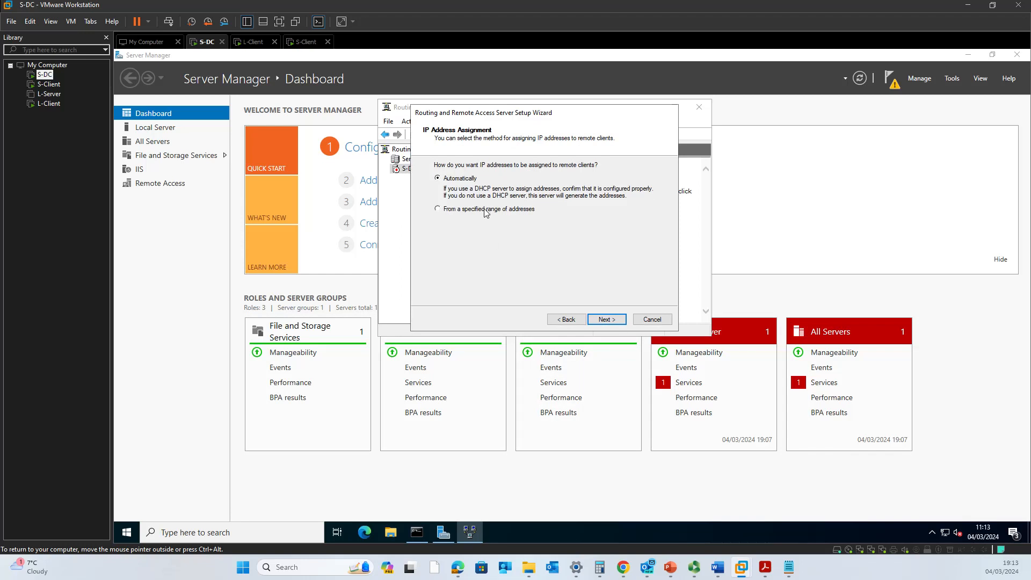
{"action": "left_click", "coordinate": [485, 212]}
{"action": "left_click", "coordinate": [607, 319]}
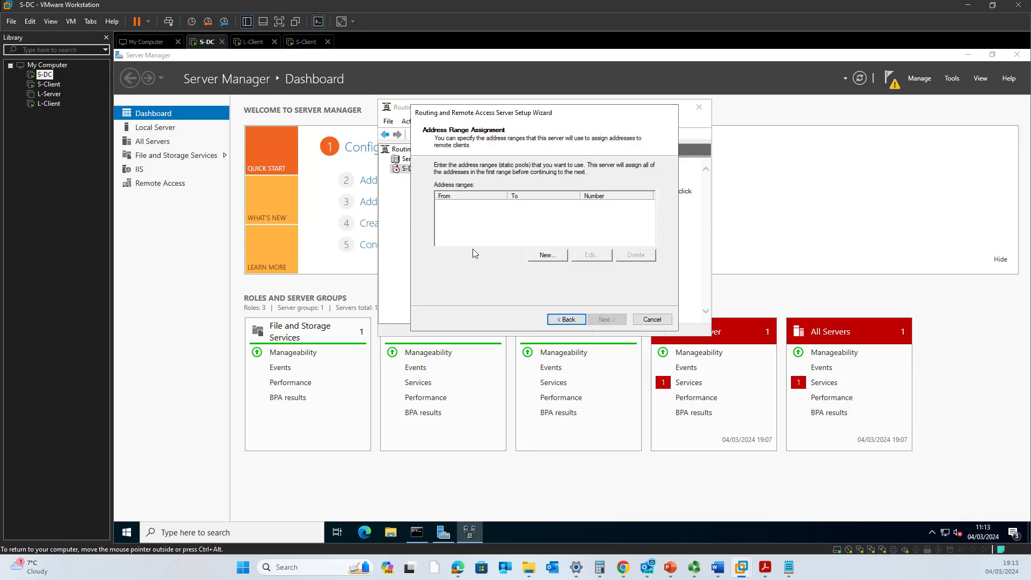
Enter a new IPv4 range of 192.168.1.100 to 192.168.1.110, then view the Setup the Network plan.
{"action": "left_click", "coordinate": [545, 256]}
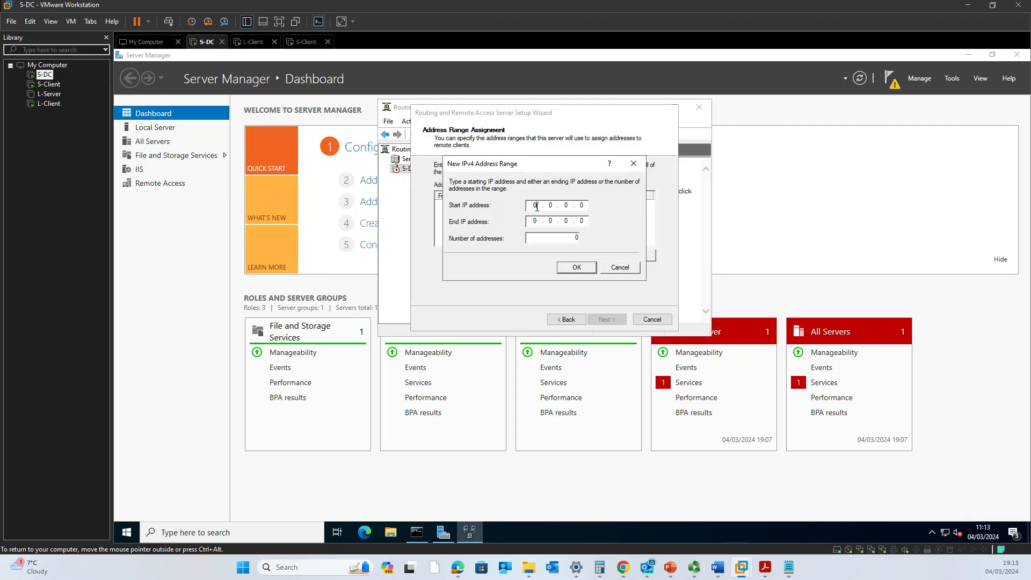
{"action": "type", "text": "192 . "}
{"action": "type", "text": "168"}
{"action": "type", "text": "192.168"}
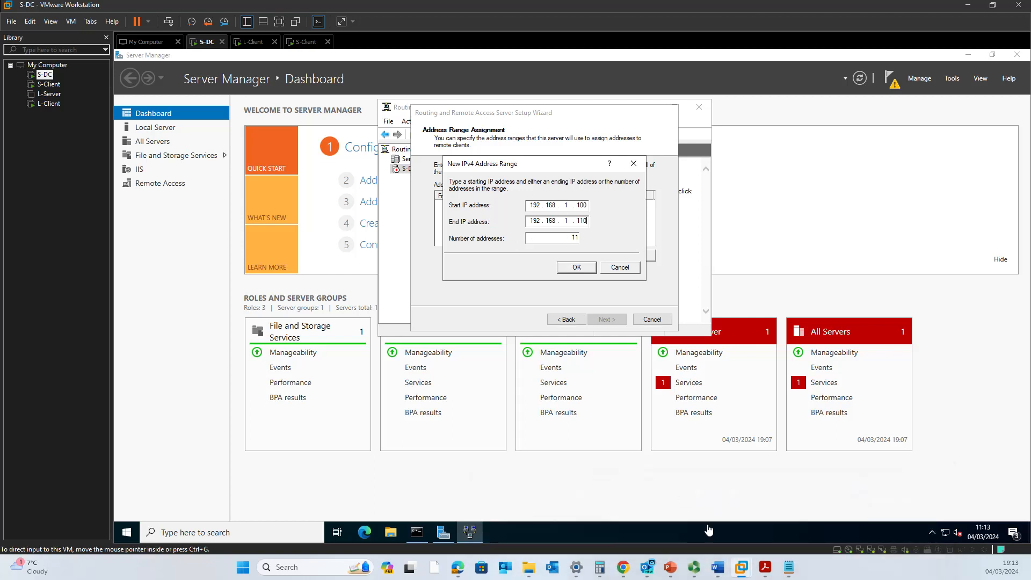
{"action": "left_click", "coordinate": [716, 566]}
{"action": "left_click", "coordinate": [670, 521]}
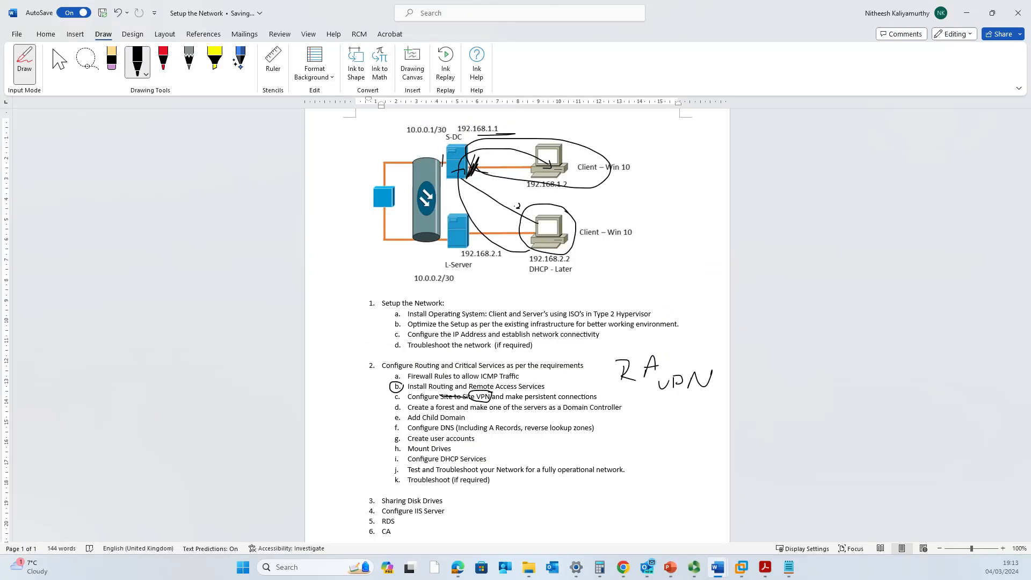
Undo the old ink notes: the underline, handwritten P, strike-throughs, VPN circle and client curve.
{"action": "key", "text": "ctrl+z"}
{"action": "key", "text": "ctrl+z"}
{"action": "key", "text": "ctrl+z"}
{"action": "key", "text": "ctrl+z"}
{"action": "key", "text": "ctrl+z"}
{"action": "key", "text": "ctrl+z"}
{"action": "key", "text": "ctrl+z"}
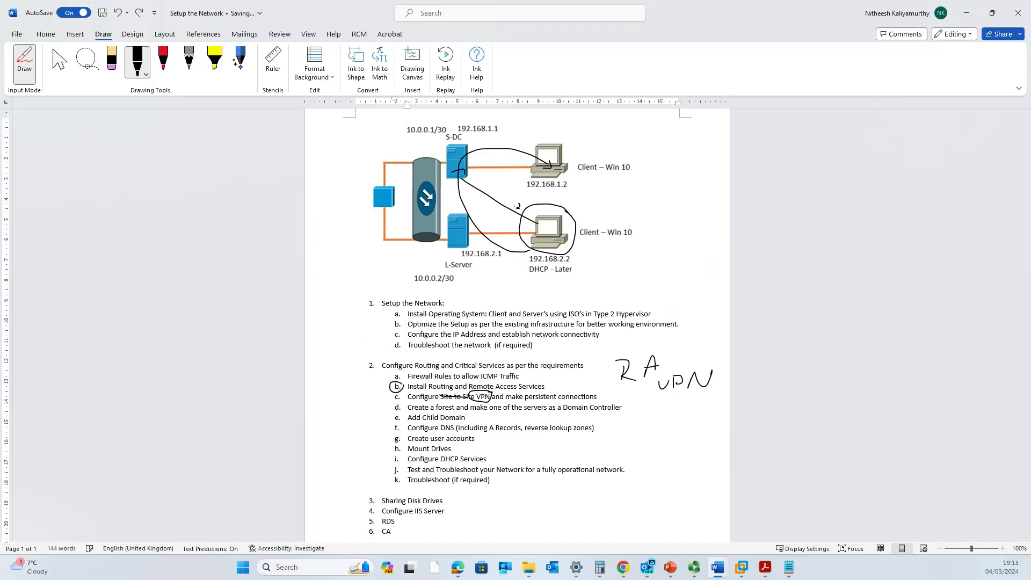
{"action": "key", "text": "ctrl+z"}
{"action": "key", "text": "ctrl+z"}
{"action": "key", "text": "ctrl+z"}
{"action": "key", "text": "ctrl+z"}
{"action": "key", "text": "ctrl+z"}
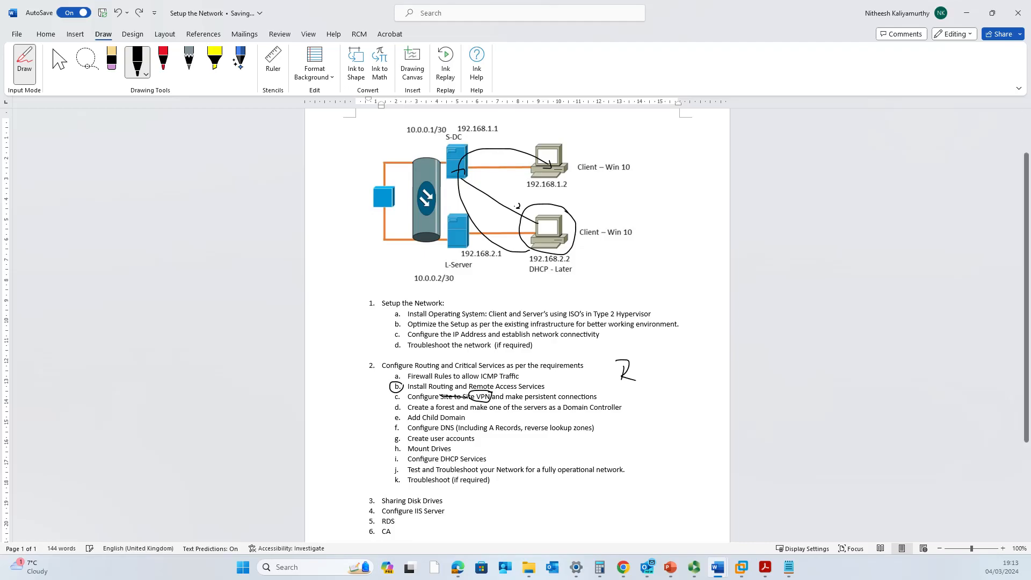
{"action": "key", "text": "ctrl+z"}
{"action": "key", "text": "ctrl+z"}
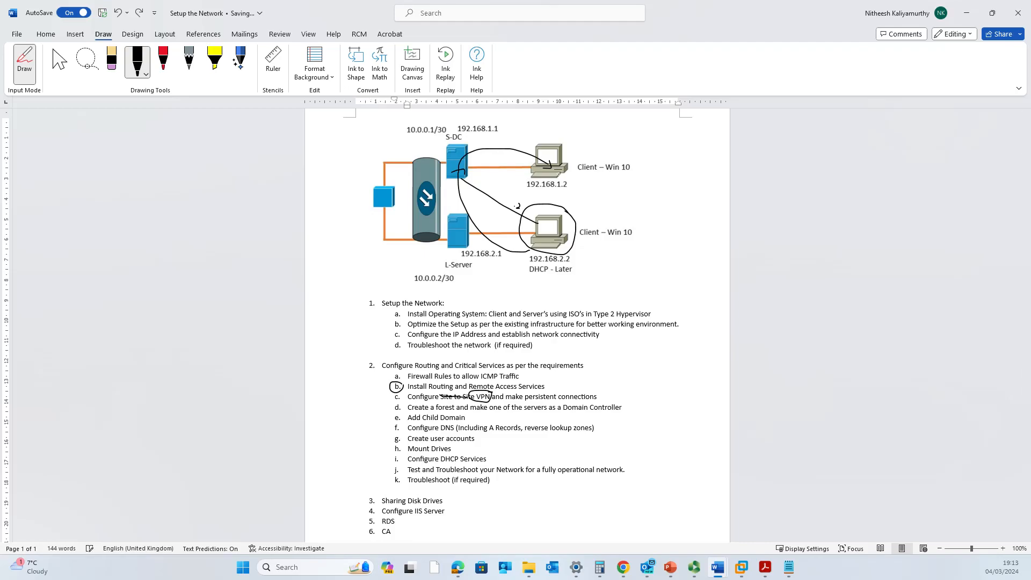
{"action": "key", "text": "ctrl+z"}
{"action": "mouse_move", "coordinate": [566, 142]}
{"action": "left_mouse_down"}
{"action": "mouse_move", "coordinate": [517, 148]}
{"action": "mouse_move", "coordinate": [478, 169]}
{"action": "mouse_move", "coordinate": [581, 192]}
{"action": "left_mouse_up"}
{"action": "key", "text": "ctrl+z"}
{"action": "key", "text": "ctrl+z"}
{"action": "key", "text": "ctrl+z"}
{"action": "key", "text": "ctrl+z"}
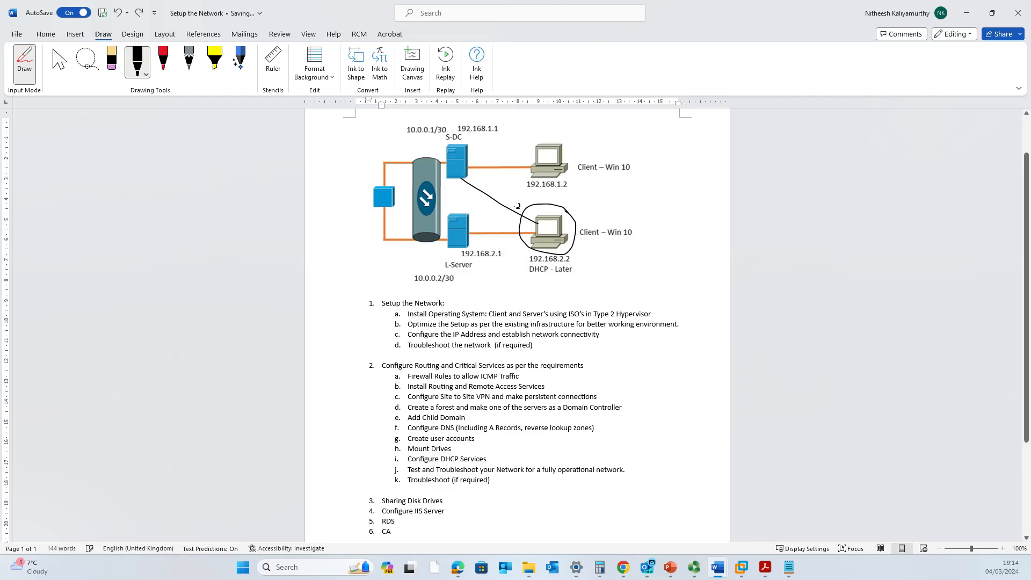
{"action": "key", "text": "ctrl+z"}
{"action": "key", "text": "ctrl+z"}
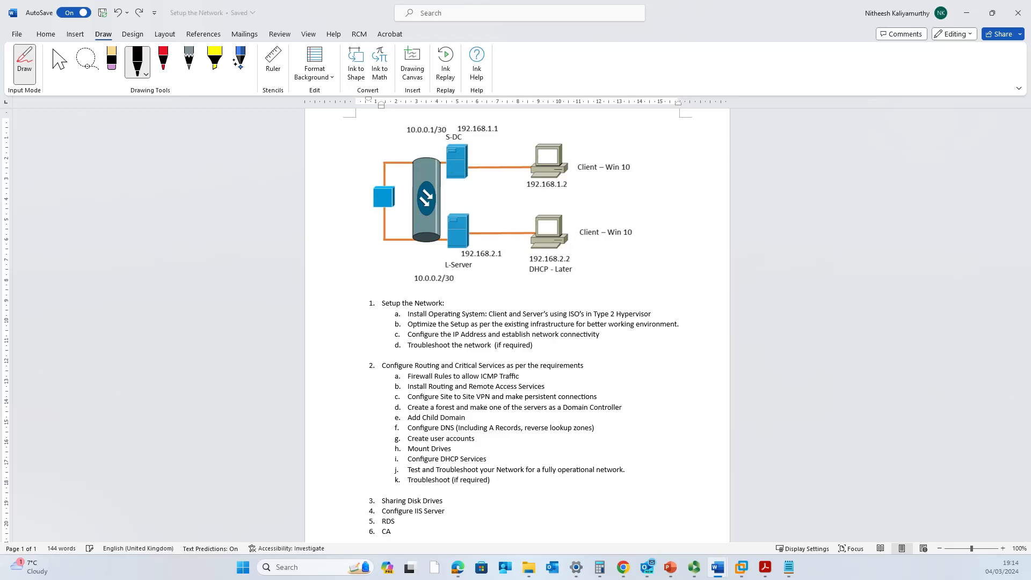
Loop ink around the upper client and write the 100–110 range beside the diagram.
{"action": "mouse_move", "coordinate": [577, 139]}
{"action": "left_mouse_down"}
{"action": "mouse_move", "coordinate": [600, 145]}
{"action": "mouse_move", "coordinate": [477, 144]}
{"action": "mouse_move", "coordinate": [509, 187]}
{"action": "mouse_move", "coordinate": [623, 164]}
{"action": "mouse_move", "coordinate": [591, 141]}
{"action": "left_mouse_up"}
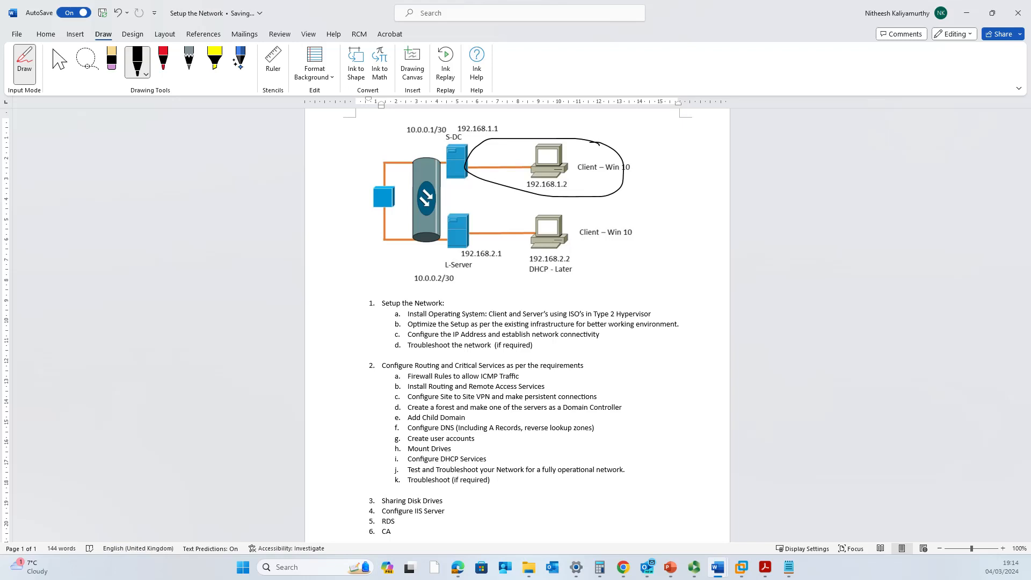
{"action": "left_click_drag", "start_coordinate": [574, 189], "coordinate": [595, 182]}
{"action": "mouse_move", "coordinate": [645, 133]}
{"action": "left_mouse_down"}
{"action": "mouse_move", "coordinate": [689, 152]}
{"action": "mouse_move", "coordinate": [708, 144]}
{"action": "left_mouse_up"}
Circle the lower client and draw lines linking it and S-DC toward the router and 192.168.1.1.
{"action": "left_click_drag", "start_coordinate": [572, 217], "coordinate": [529, 206]}
{"action": "mouse_move", "coordinate": [519, 242]}
{"action": "left_mouse_down"}
{"action": "mouse_move", "coordinate": [567, 258]}
{"action": "mouse_move", "coordinate": [574, 221]}
{"action": "left_mouse_up"}
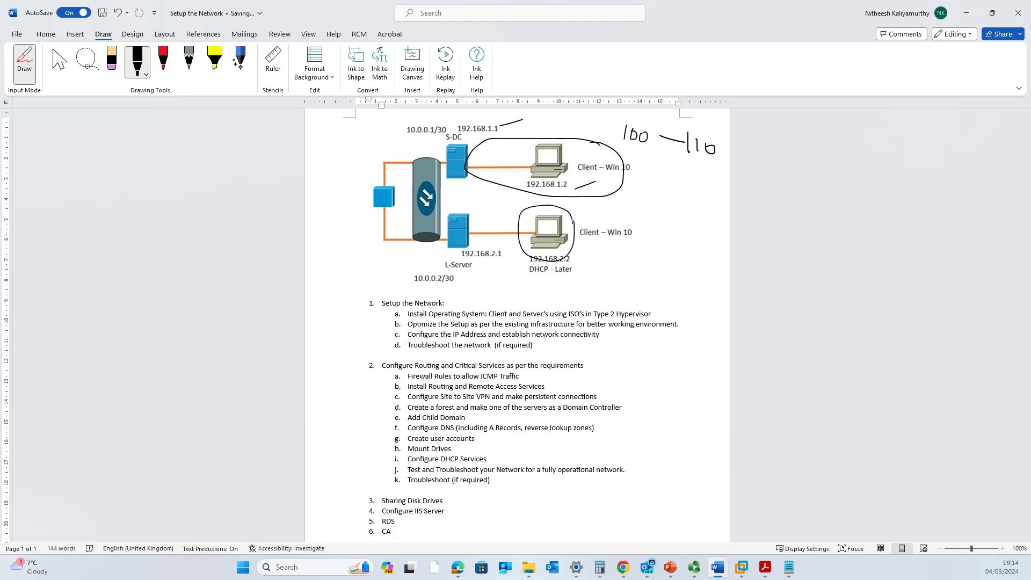
{"action": "mouse_move", "coordinate": [496, 230]}
{"action": "left_mouse_down"}
{"action": "mouse_move", "coordinate": [446, 210]}
{"action": "mouse_move", "coordinate": [434, 181]}
{"action": "left_mouse_up"}
{"action": "mouse_move", "coordinate": [443, 160]}
{"action": "left_mouse_down"}
{"action": "mouse_move", "coordinate": [445, 138]}
{"action": "mouse_move", "coordinate": [509, 145]}
{"action": "left_mouse_up"}
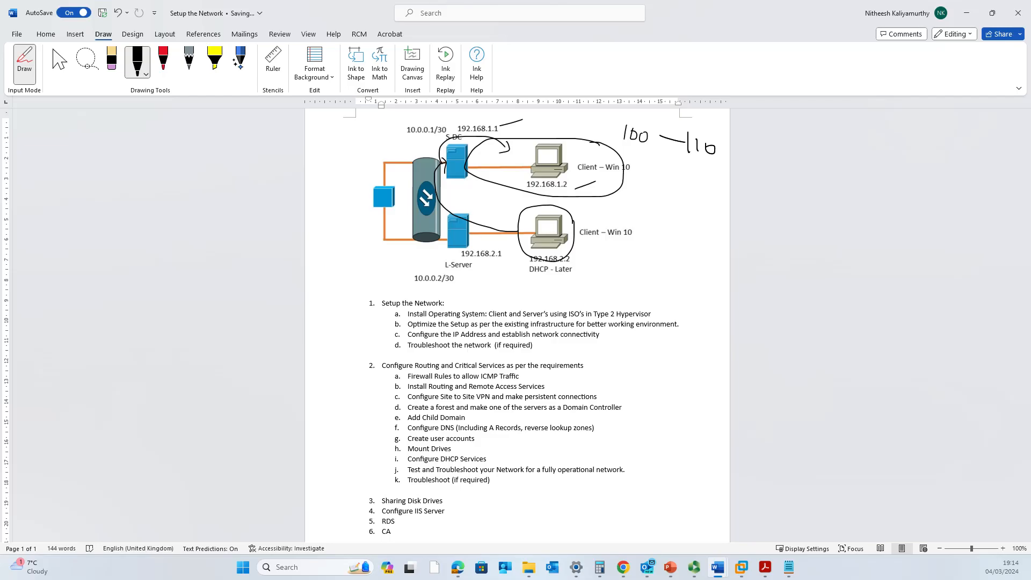
{"action": "mouse_move", "coordinate": [631, 153]}
{"action": "left_mouse_down"}
{"action": "mouse_move", "coordinate": [704, 169]}
{"action": "mouse_move", "coordinate": [653, 159]}
{"action": "left_mouse_up"}
{"action": "mouse_move", "coordinate": [556, 260]}
{"action": "left_mouse_down"}
{"action": "mouse_move", "coordinate": [529, 211]}
{"action": "mouse_move", "coordinate": [570, 257]}
{"action": "mouse_move", "coordinate": [491, 215]}
{"action": "mouse_move", "coordinate": [504, 164]}
{"action": "mouse_move", "coordinate": [510, 171]}
{"action": "left_mouse_up"}
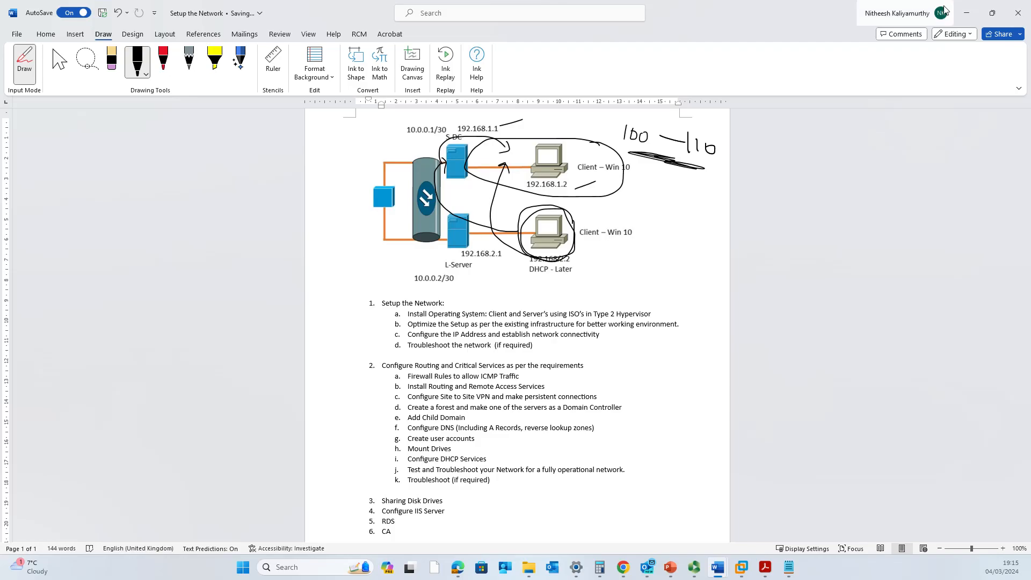
{"action": "left_click", "coordinate": [966, 13]}
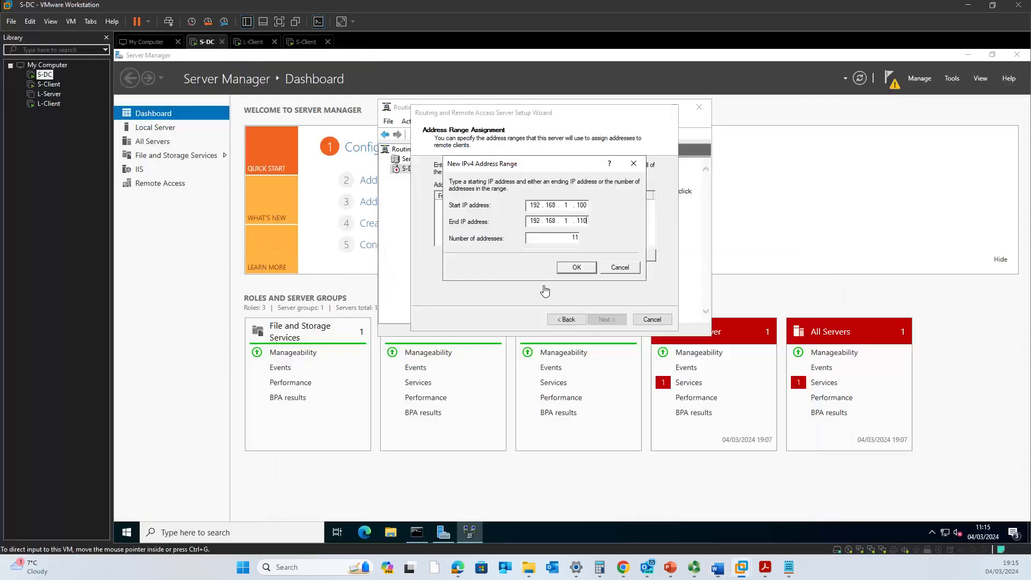
Confirm the 192.168.1.100–192.168.1.110 pool and advance to the RADIUS page.
{"action": "left_click", "coordinate": [575, 268]}
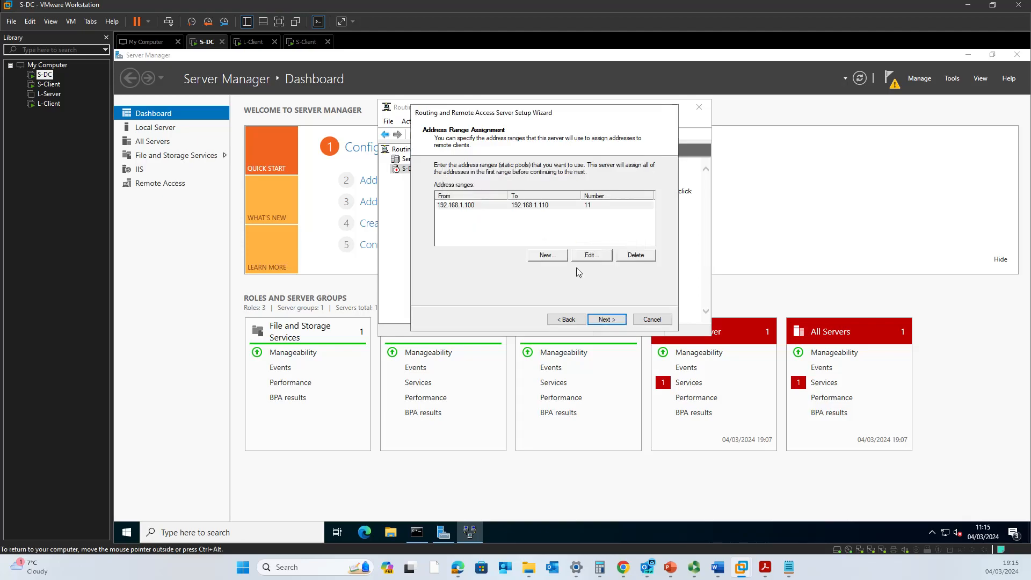
{"action": "left_click", "coordinate": [608, 320]}
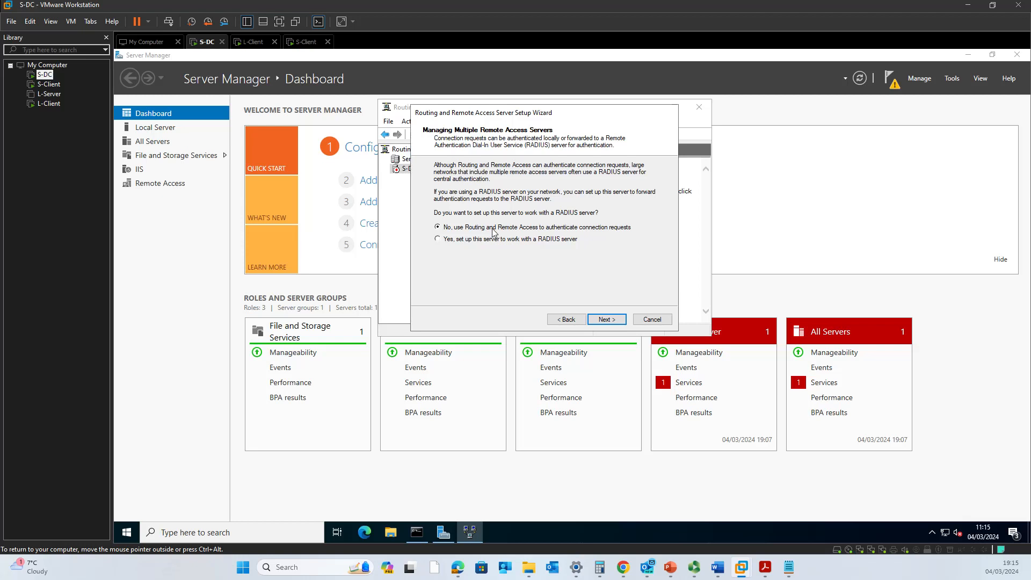
Complete the wizard with local authentication instead of RADIUS and acknowledge the DHCP relay notice.
{"action": "left_click", "coordinate": [611, 320]}
{"action": "left_click", "coordinate": [611, 320]}
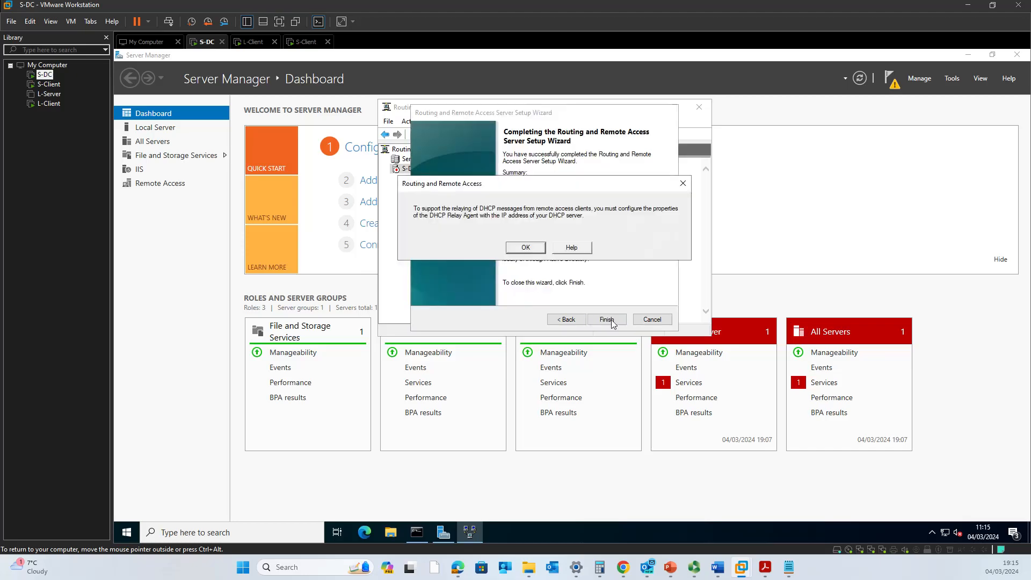
{"action": "left_click", "coordinate": [524, 248]}
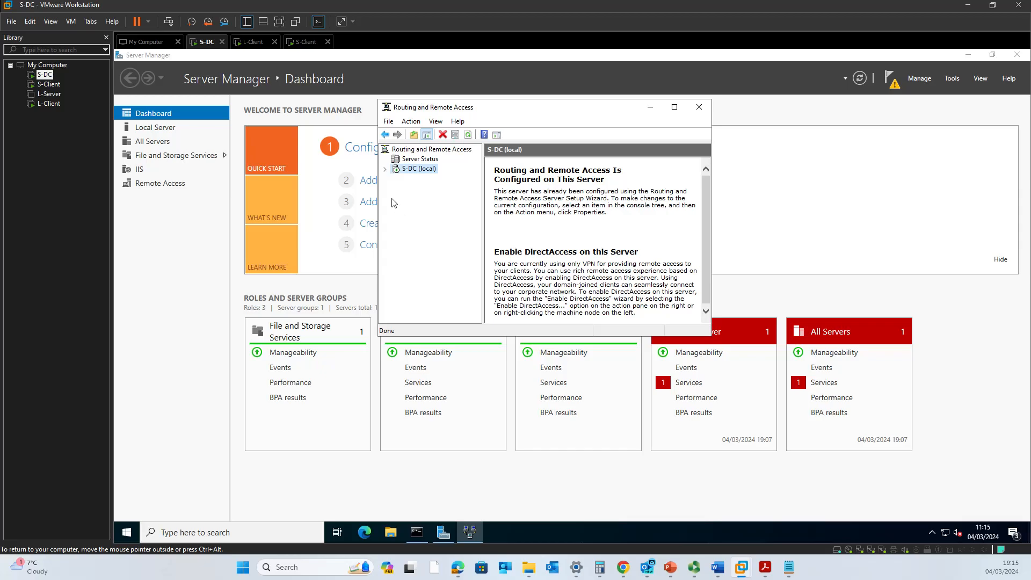
Maximize the RRAS console, expand S-DC, and check Network Interfaces, Ports, Remote Access Clients and Logging & Policies.
{"action": "left_click", "coordinate": [675, 106]}
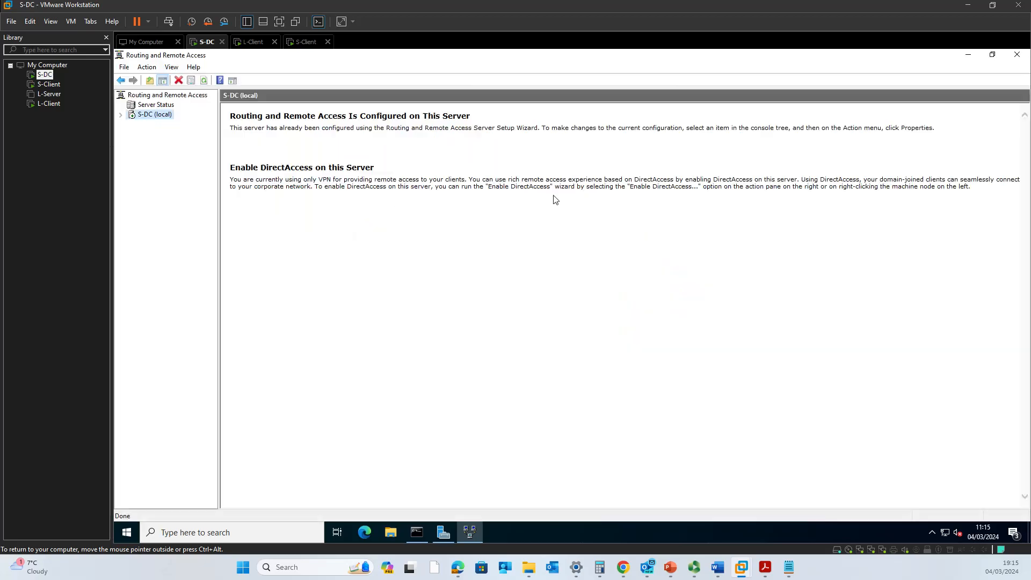
{"action": "double_click", "coordinate": [132, 117]}
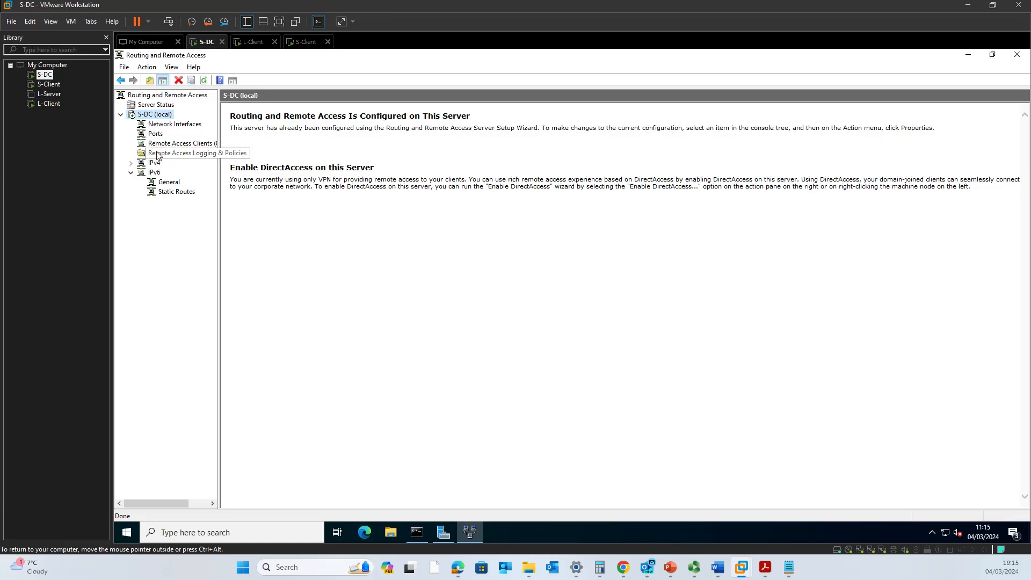
{"action": "left_click", "coordinate": [161, 126]}
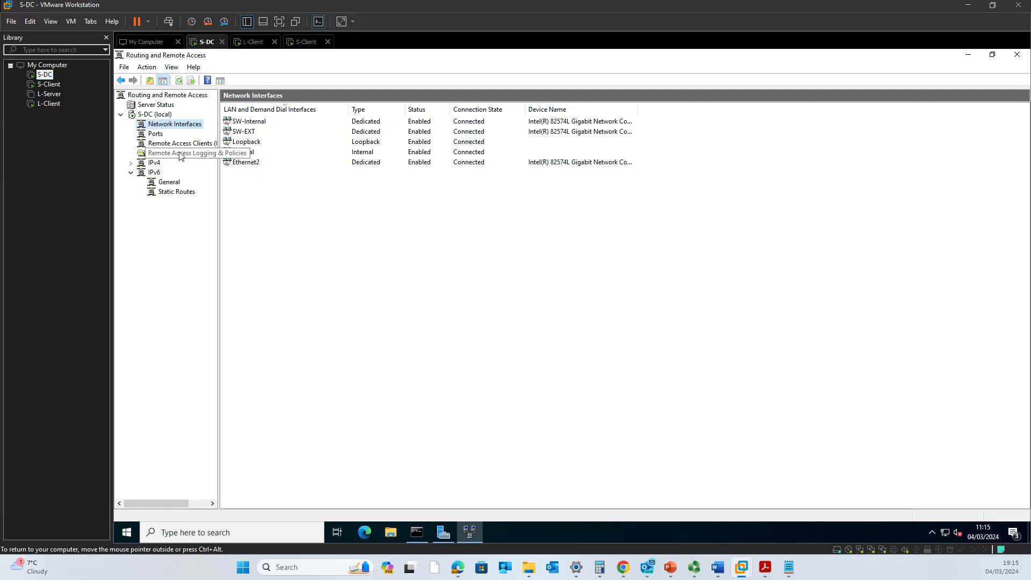
{"action": "left_click", "coordinate": [161, 135]}
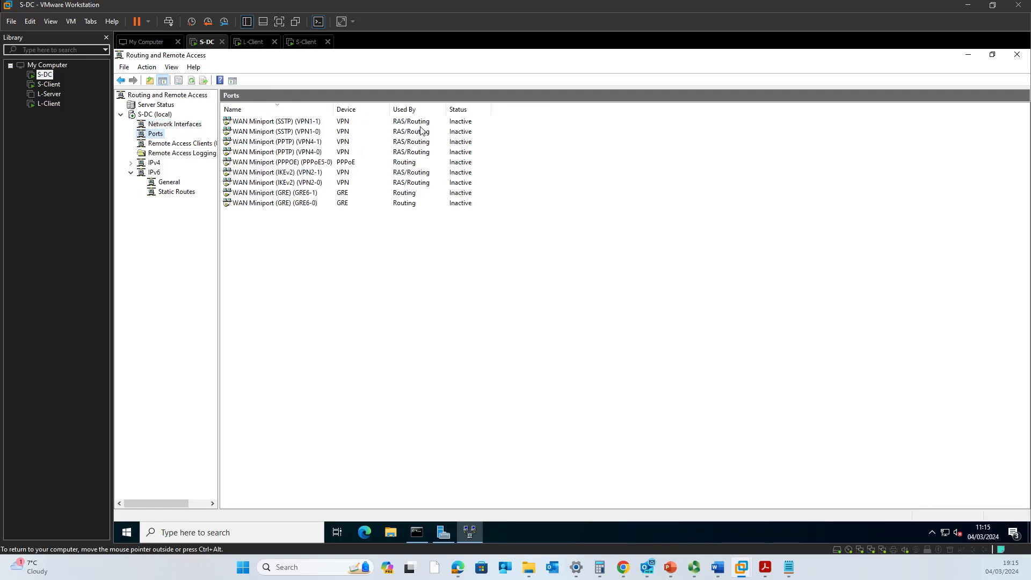
{"action": "left_click", "coordinate": [163, 146]}
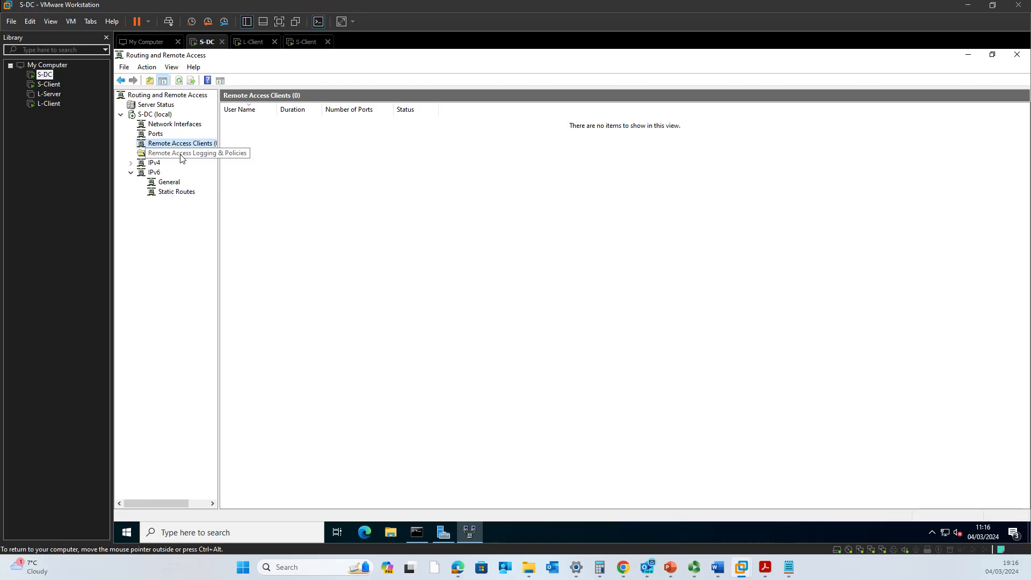
{"action": "left_click", "coordinate": [182, 154]}
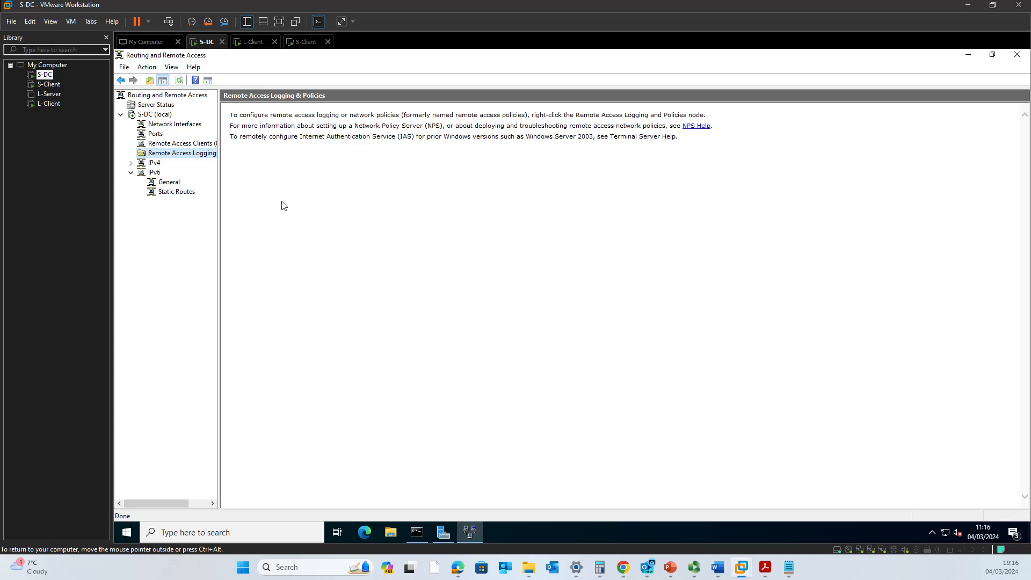
Launch Network Policy Server from Remote Access Logging & Policies and show the Network Policies list.
{"action": "right_click", "coordinate": [193, 159]}
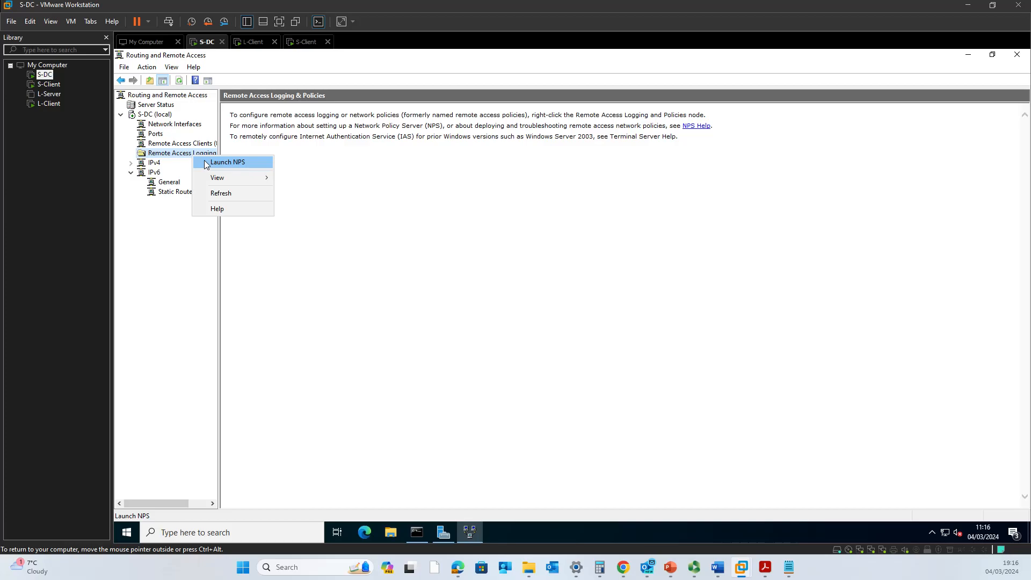
{"action": "left_click", "coordinate": [207, 164]}
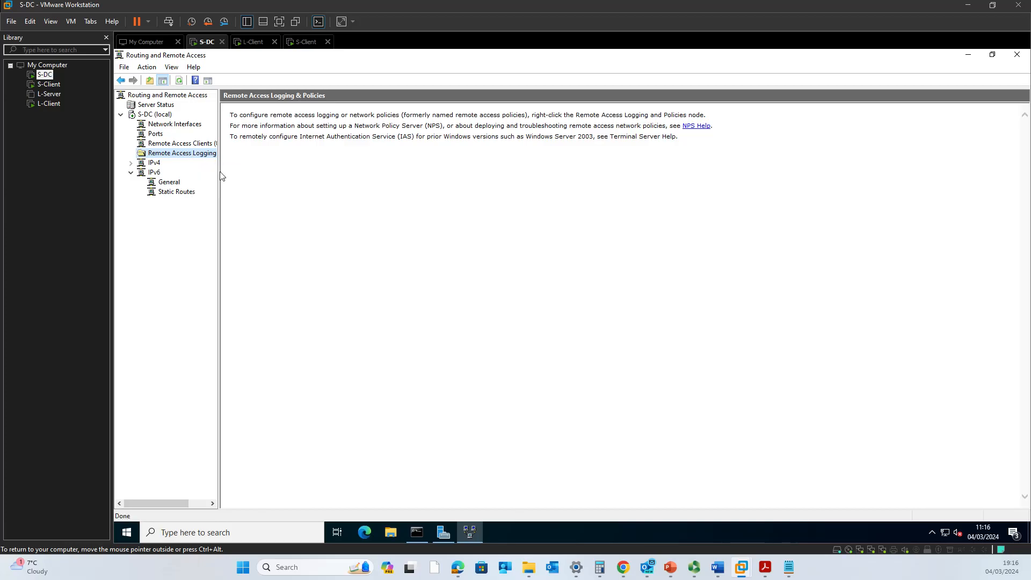
{"action": "left_click_drag", "start_coordinate": [219, 171], "coordinate": [278, 173]}
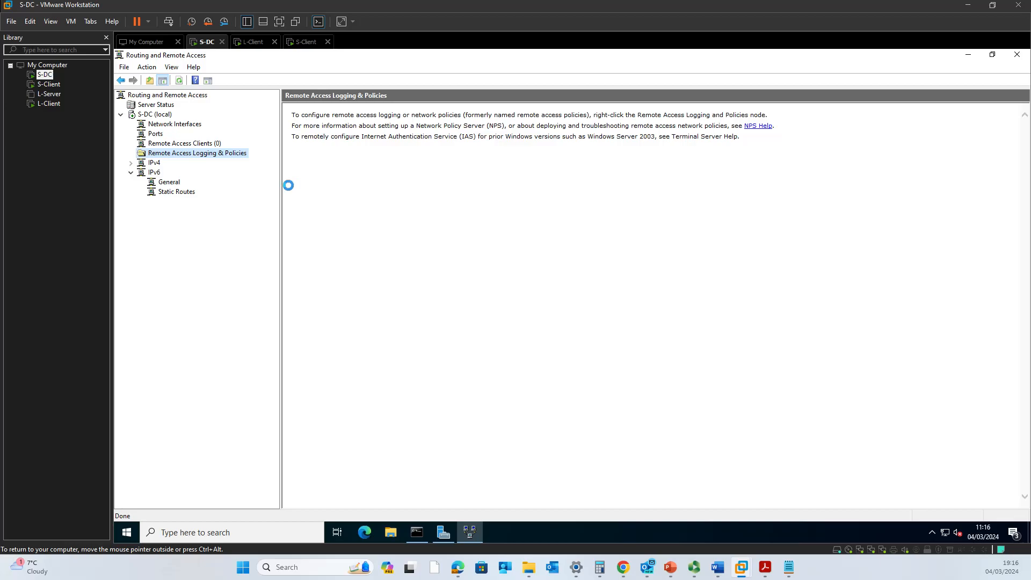
{"action": "left_click_drag", "start_coordinate": [399, 62], "coordinate": [644, 225]}
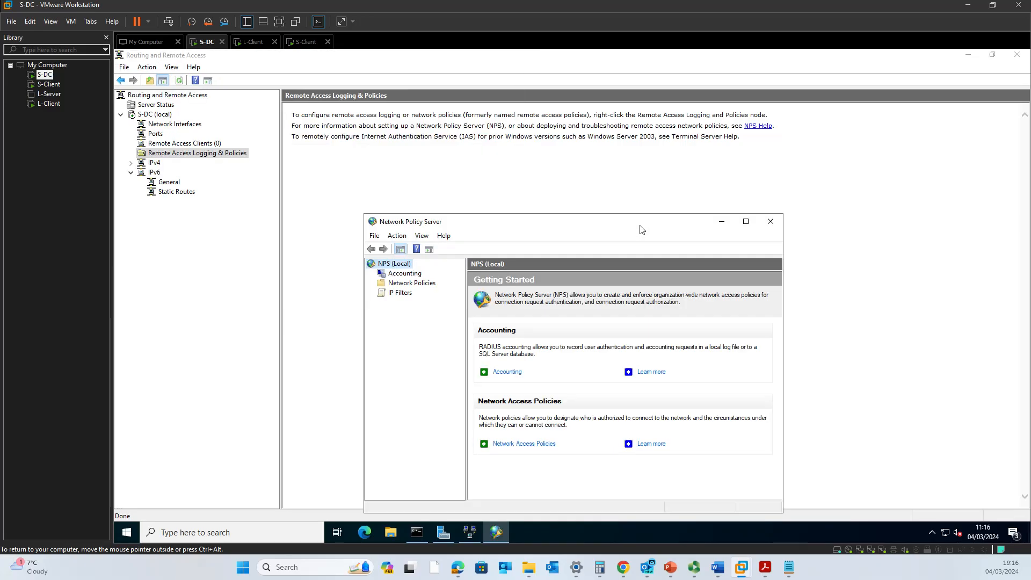
{"action": "left_click_drag", "start_coordinate": [642, 225], "coordinate": [623, 178]}
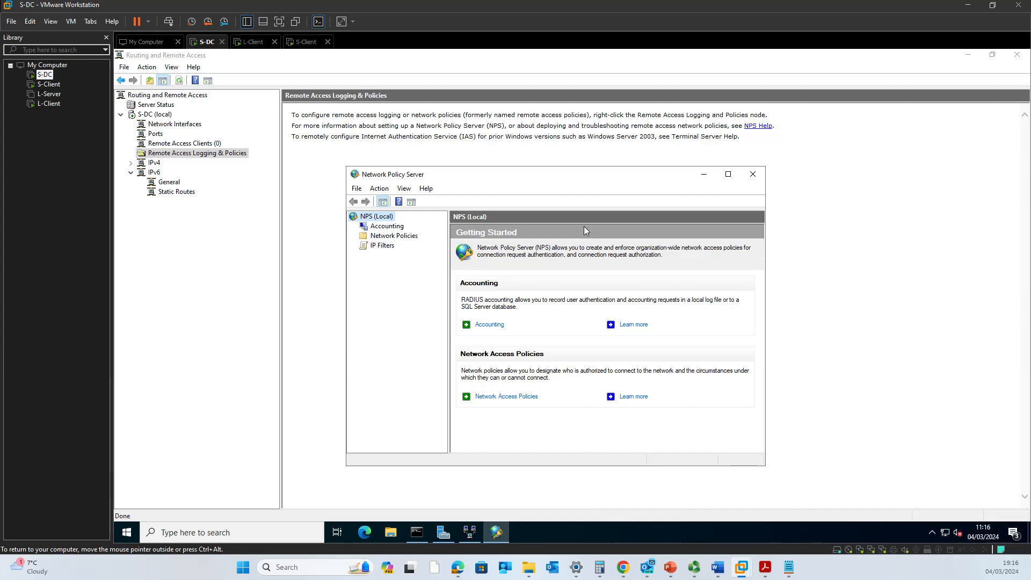
{"action": "left_click", "coordinate": [392, 238]}
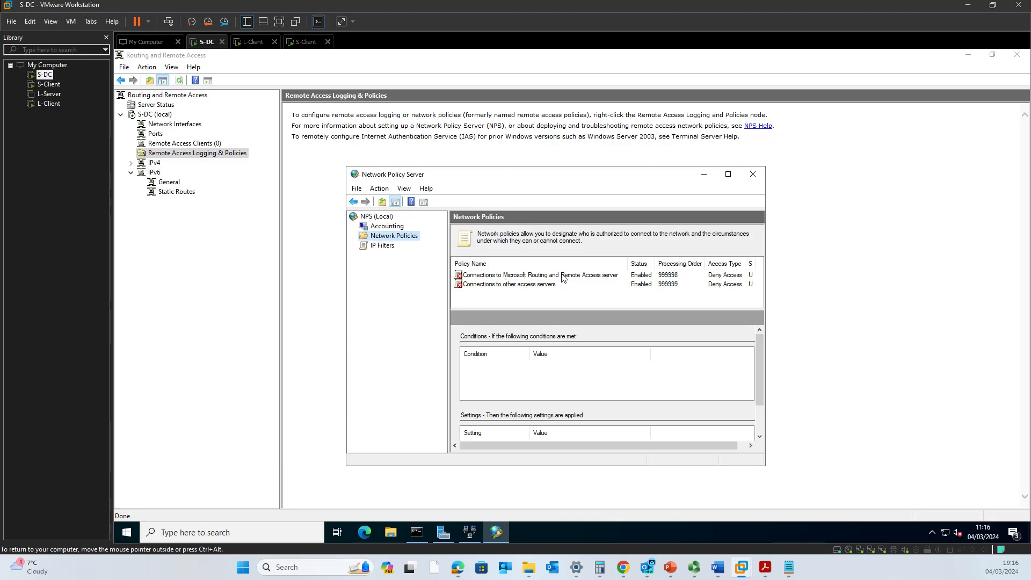
{"action": "left_click", "coordinate": [643, 277]}
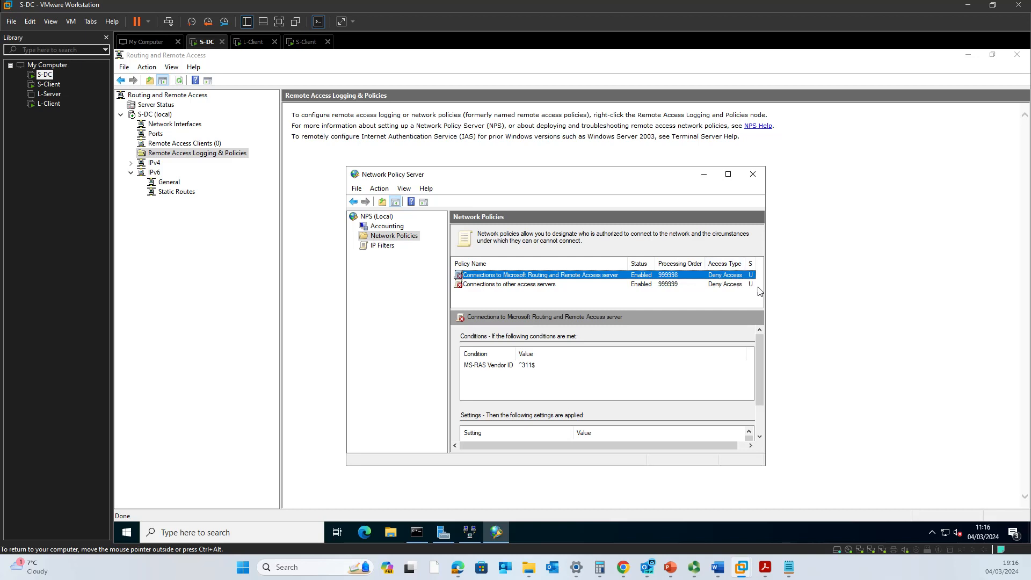
{"action": "left_click_drag", "start_coordinate": [767, 290], "coordinate": [870, 301]}
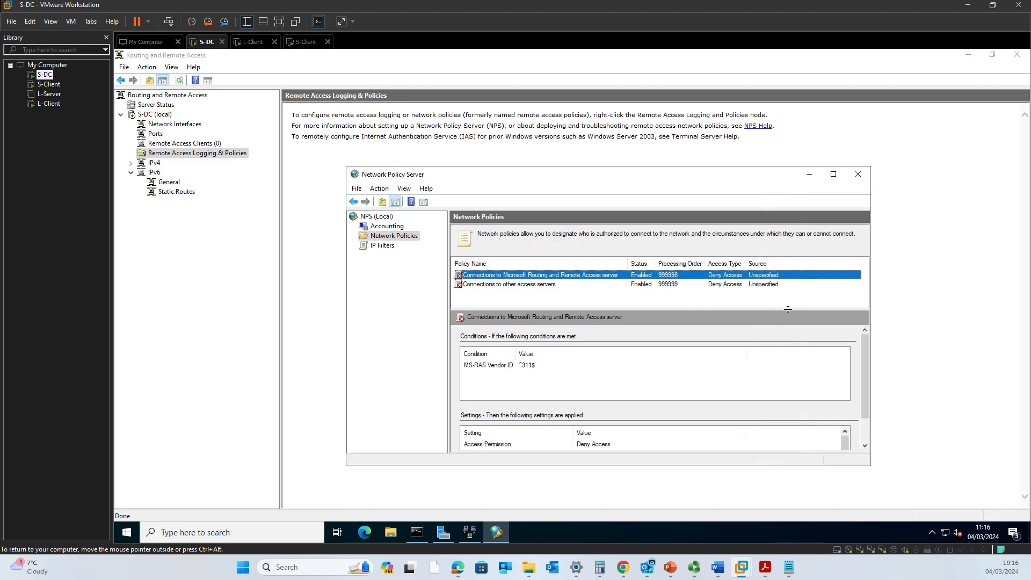
Set the Microsoft Routing and Remote Access server policy to Grant access, apply it, and close NPS.
{"action": "double_click", "coordinate": [477, 279]}
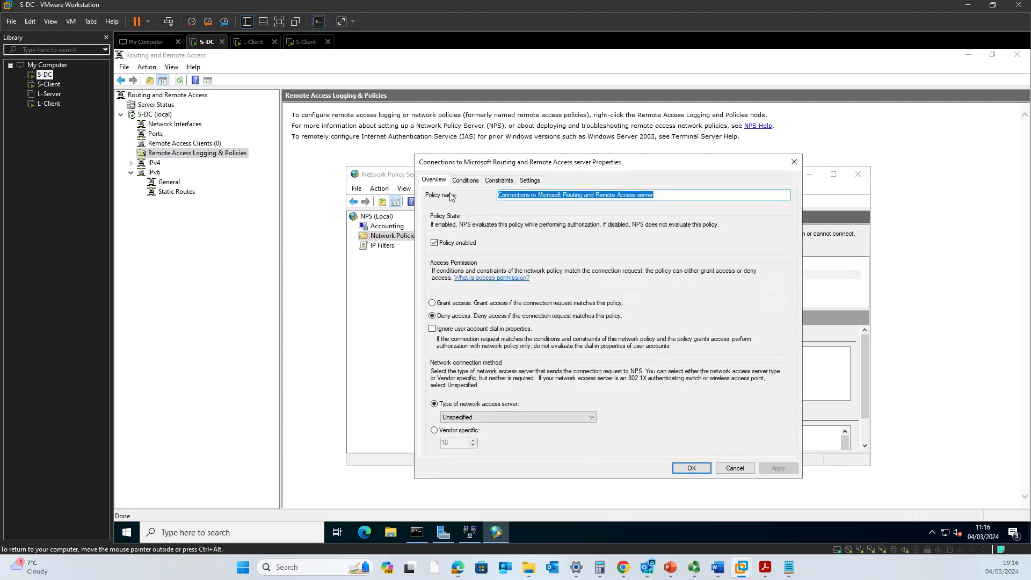
{"action": "left_click", "coordinate": [454, 304]}
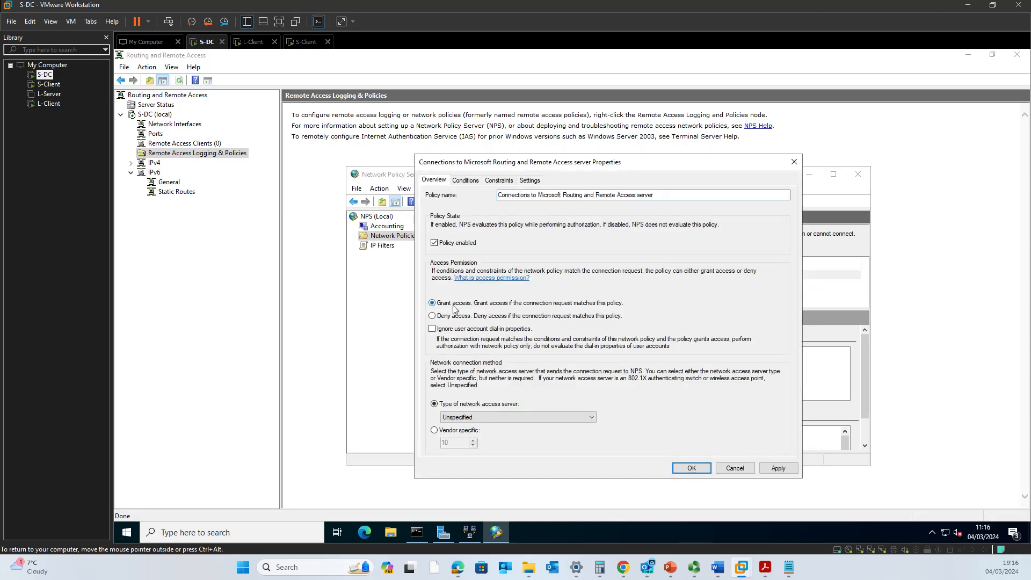
{"action": "left_click", "coordinate": [766, 470]}
{"action": "left_click", "coordinate": [696, 469]}
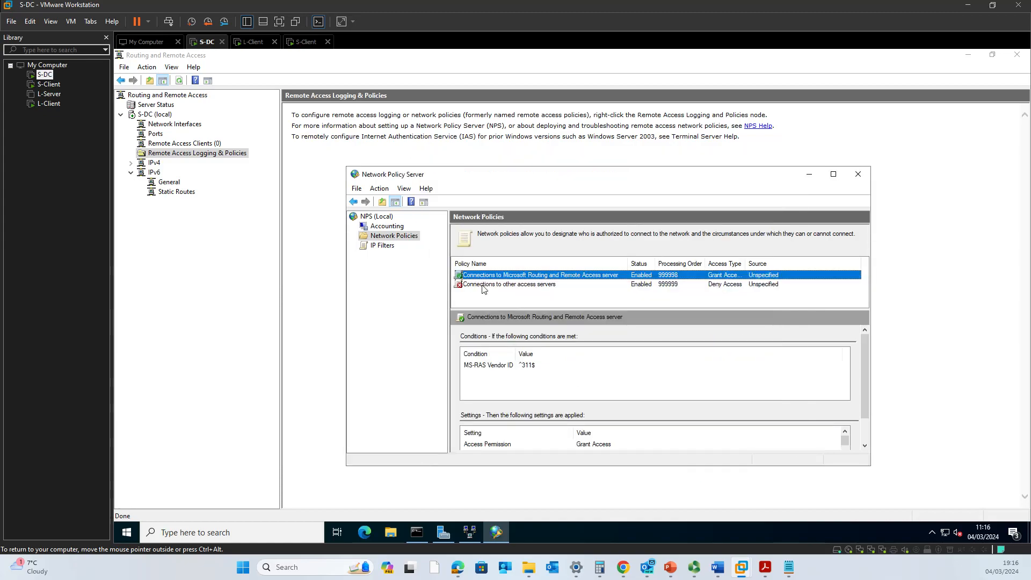
{"action": "left_click", "coordinate": [474, 286]}
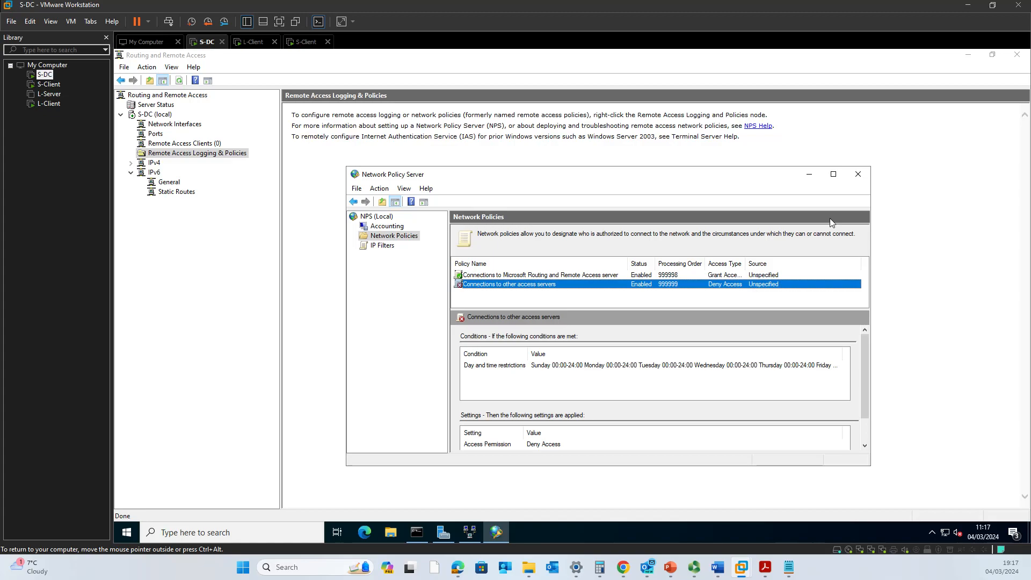
{"action": "left_click", "coordinate": [858, 174]}
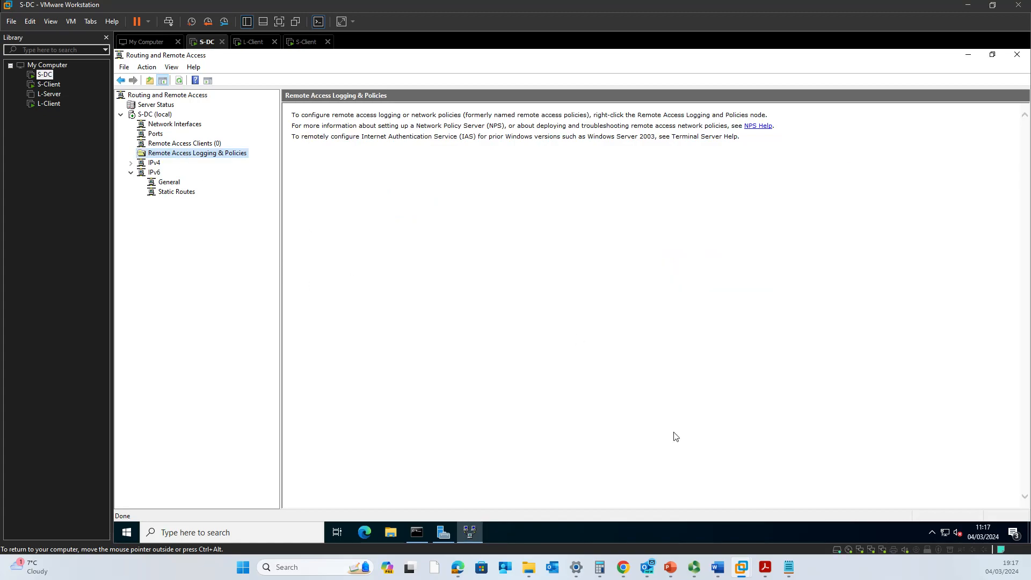
{"action": "mouse_move", "coordinate": [676, 565]}
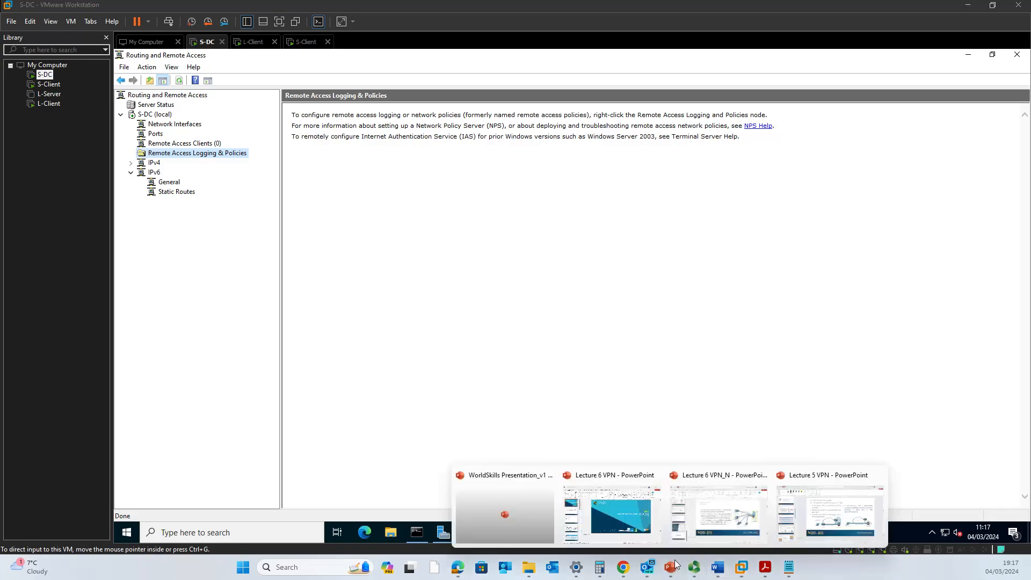
{"action": "left_click", "coordinate": [853, 520]}
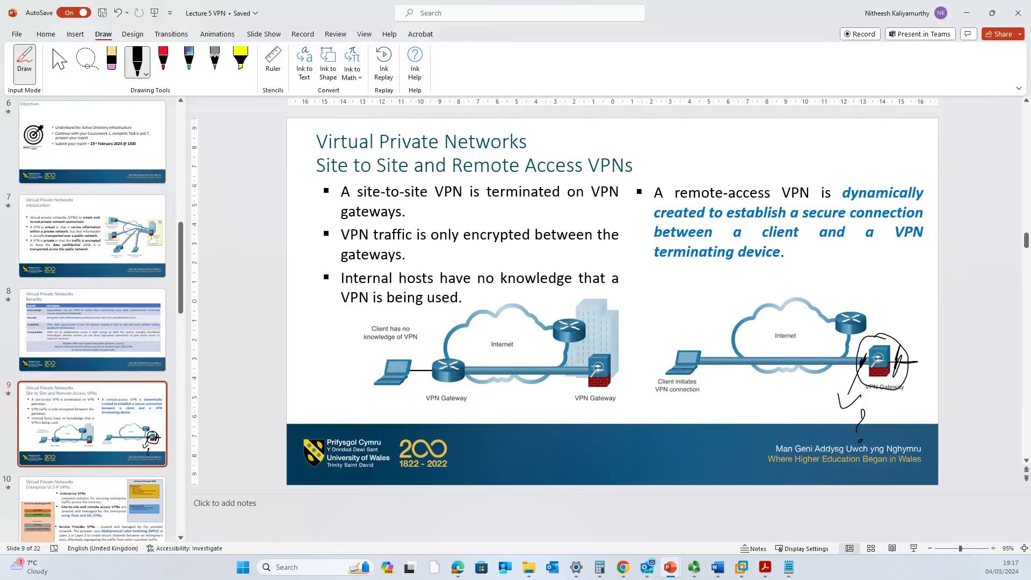
{"action": "left_click", "coordinate": [967, 13]}
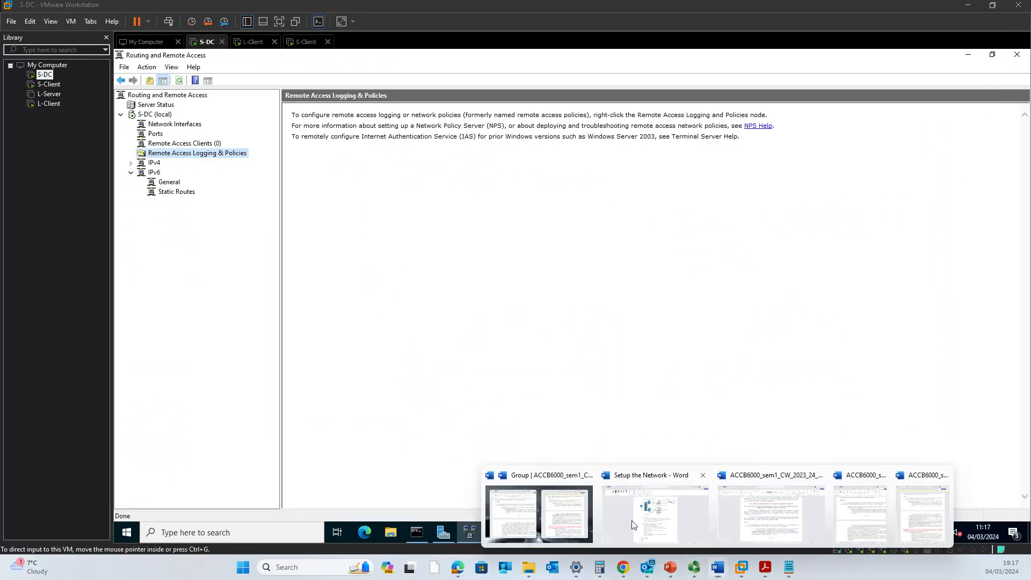
On the Setup the Network plan, undo recent ink, underline S-DC, mark the lower client, tick the top client.
{"action": "left_click", "coordinate": [618, 524]}
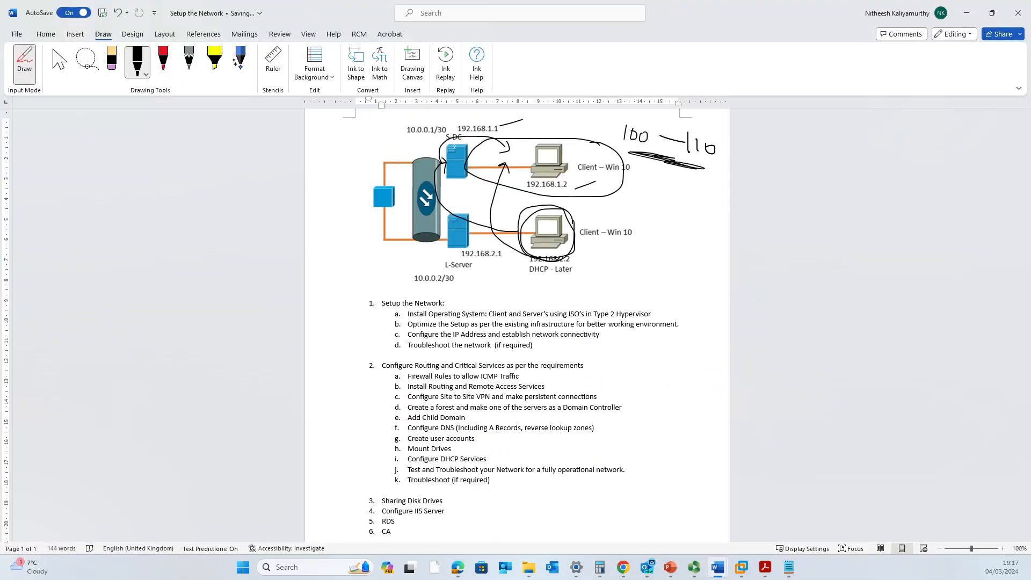
{"action": "key", "text": "ctrl+z"}
{"action": "key", "text": "ctrl+z"}
{"action": "key", "text": "ctrl+z"}
{"action": "key", "text": "ctrl+z"}
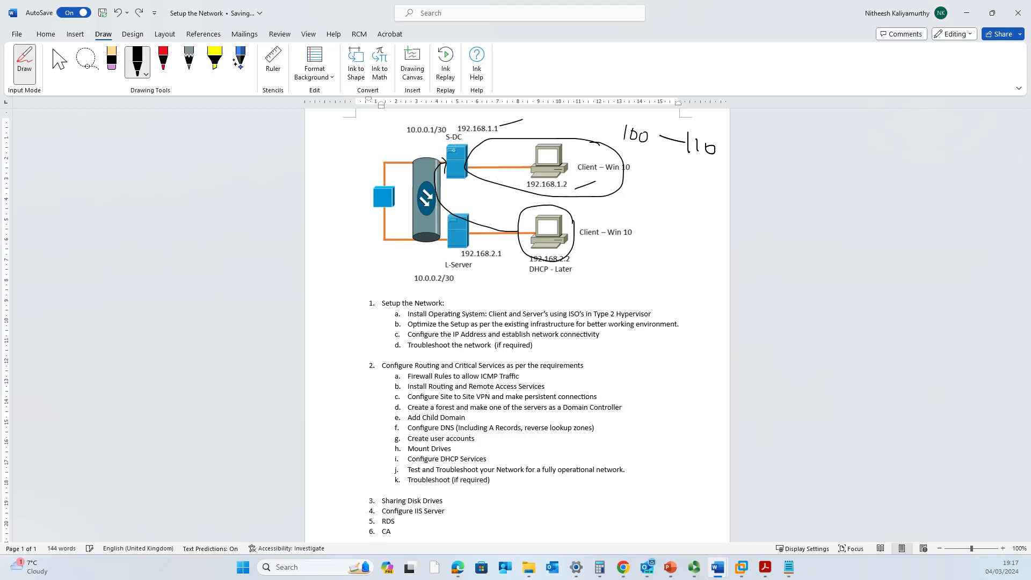
{"action": "left_click_drag", "start_coordinate": [424, 142], "coordinate": [463, 144]}
{"action": "mouse_move", "coordinate": [566, 247]}
{"action": "left_mouse_down"}
{"action": "mouse_move", "coordinate": [543, 251]}
{"action": "mouse_move", "coordinate": [430, 211]}
{"action": "mouse_move", "coordinate": [437, 163]}
{"action": "left_mouse_up"}
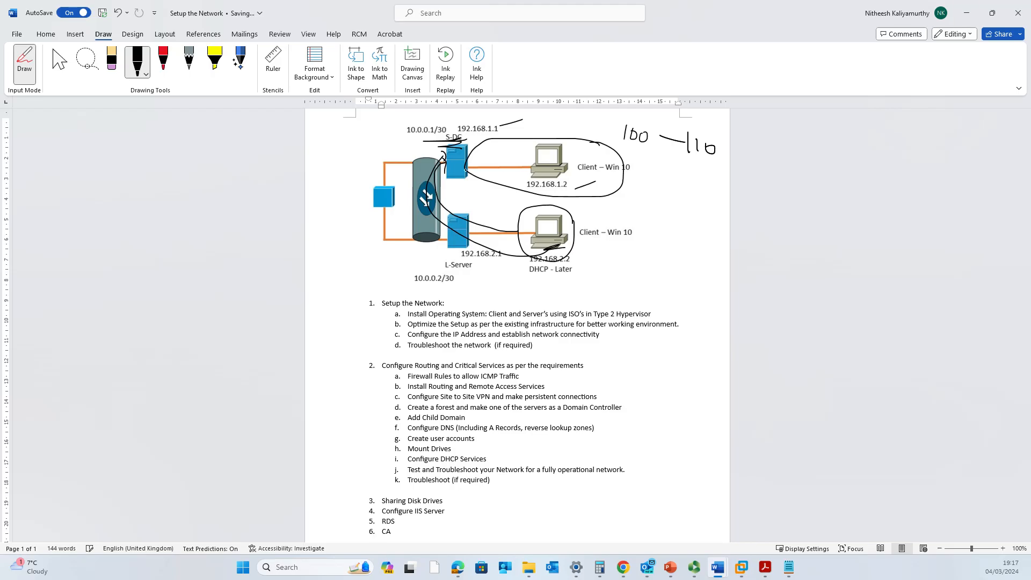
{"action": "left_click_drag", "start_coordinate": [560, 133], "coordinate": [621, 122]}
{"action": "left_click", "coordinate": [966, 14]}
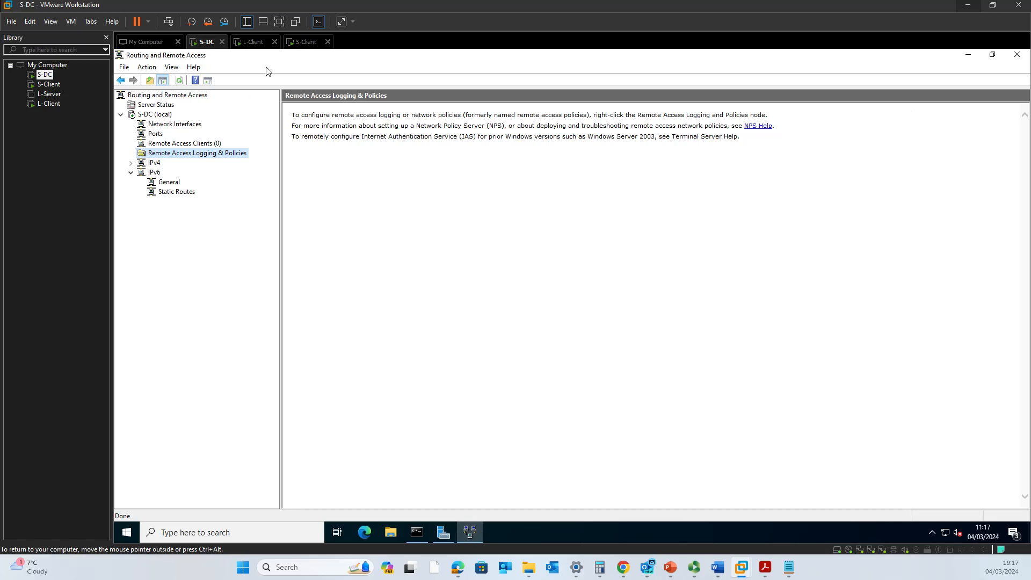
On L-Client, run ipconfig to confirm Ethernet1 has address 10.0.0.2.
{"action": "left_click", "coordinate": [255, 43]}
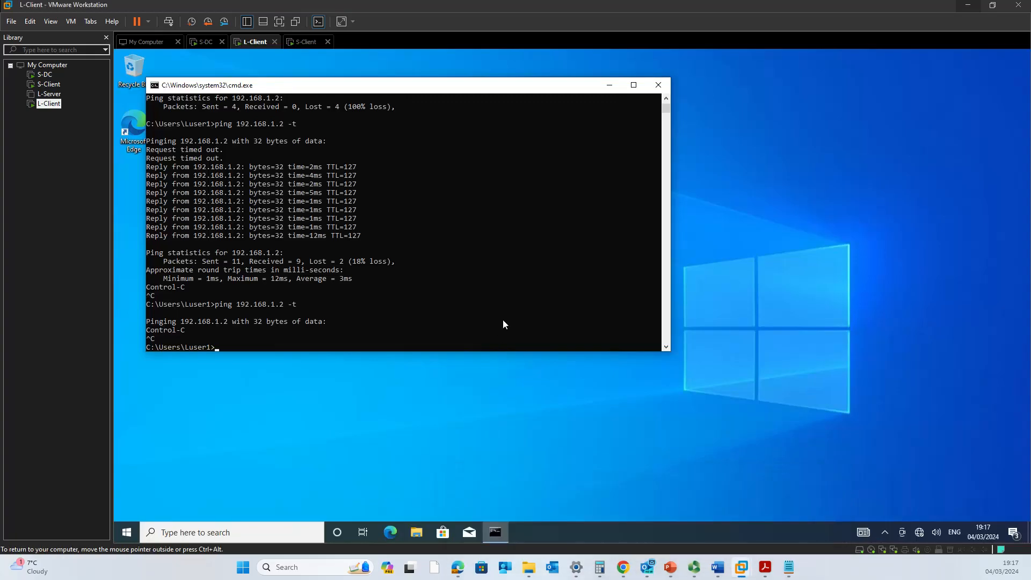
{"action": "key", "text": "Up"}
{"action": "key", "text": "BackSpace"}
{"action": "key", "text": "BackSpace"}
{"action": "key", "text": "BackSpace"}
{"action": "key", "text": "BackSpace"}
{"action": "key", "text": "BackSpace"}
{"action": "key", "text": "BackSpace"}
{"action": "key", "text": "BackSpace"}
{"action": "key", "text": "BackSpace"}
{"action": "key", "text": "BackSpace"}
{"action": "key", "text": "BackSpace"}
{"action": "key", "text": "BackSpace"}
{"action": "key", "text": "BackSpace"}
{"action": "key", "text": "BackSpace"}
{"action": "key", "text": "BackSpace"}
{"action": "key", "text": "BackSpace"}
{"action": "key", "text": "BackSpace"}
{"action": "type", "text": "ipconfig"}
{"action": "key", "text": "Return"}
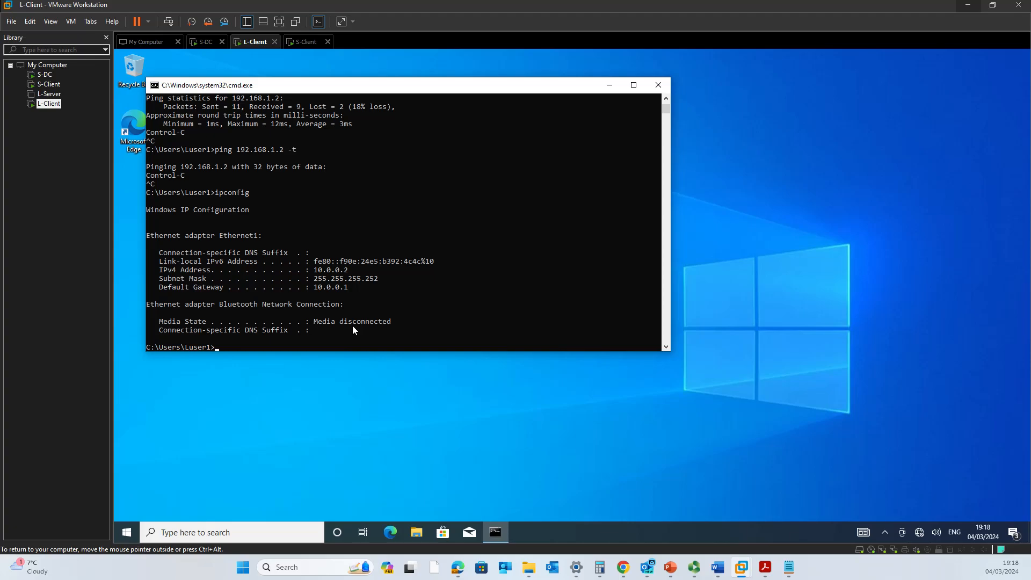
Ping 10.0.0.1 from L-Client's command prompt.
{"action": "left_click", "coordinate": [356, 339]}
{"action": "type", "text": "ping 10.0.0.1"}
{"action": "key", "text": "Return"}
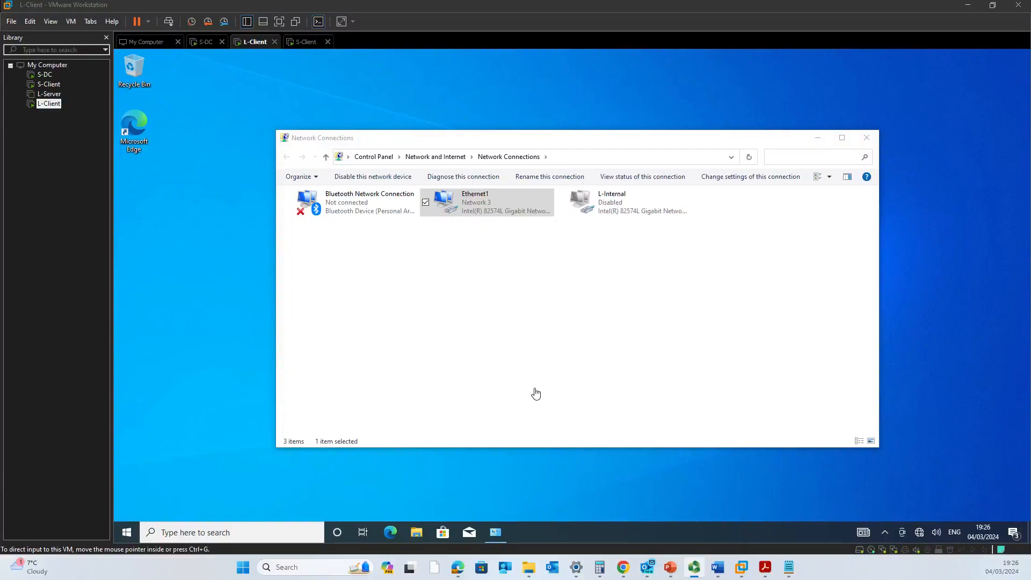
Run ipconfig in a command prompt on L-Client to confirm Ethernet1 is still 10.0.0.2.
{"action": "left_click", "coordinate": [451, 336]}
{"action": "key", "text": "super+r"}
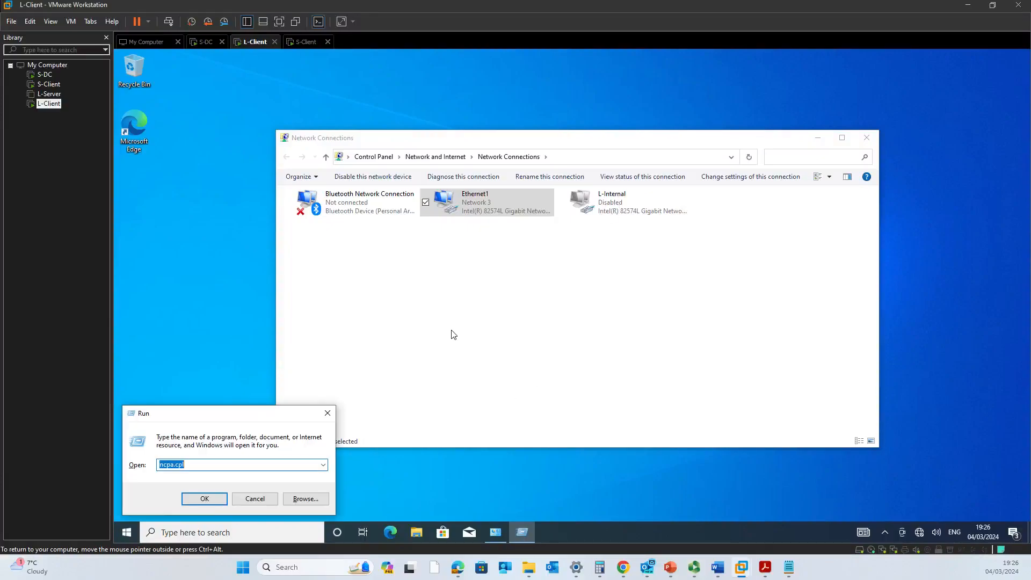
{"action": "type", "text": "cmd"}
{"action": "key", "text": "Return"}
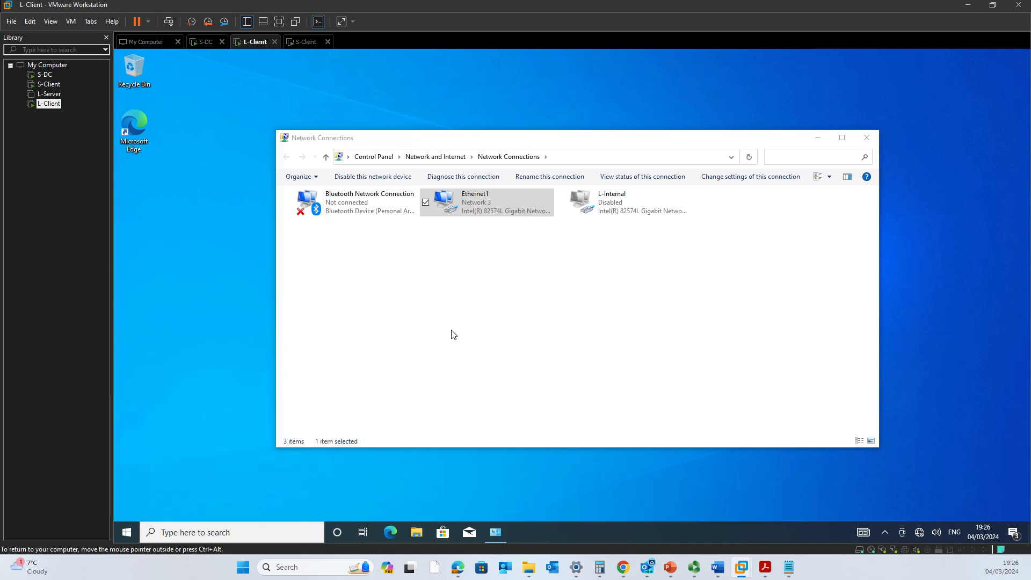
{"action": "type", "text": "ipconfig"}
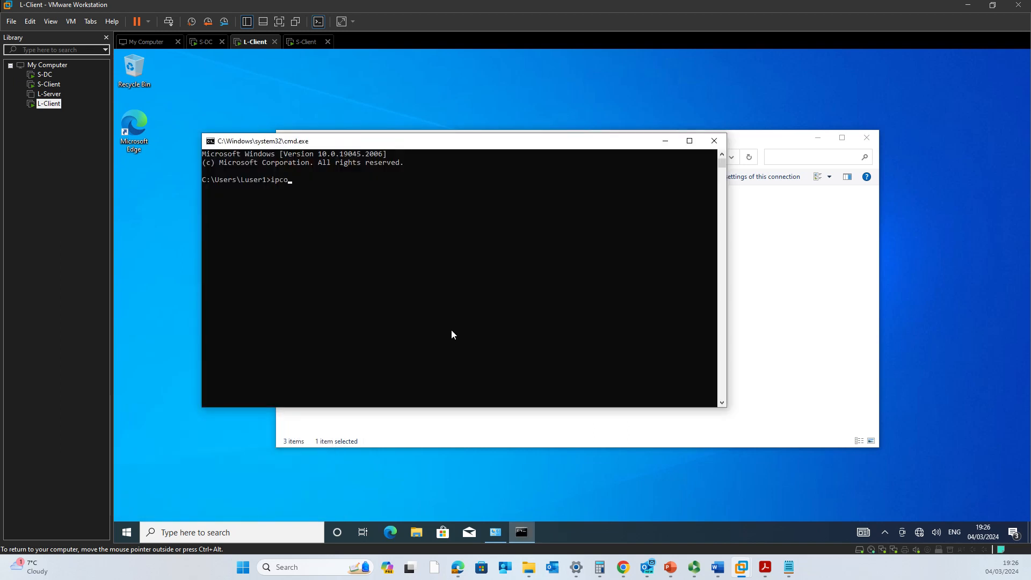
{"action": "key", "text": "Return"}
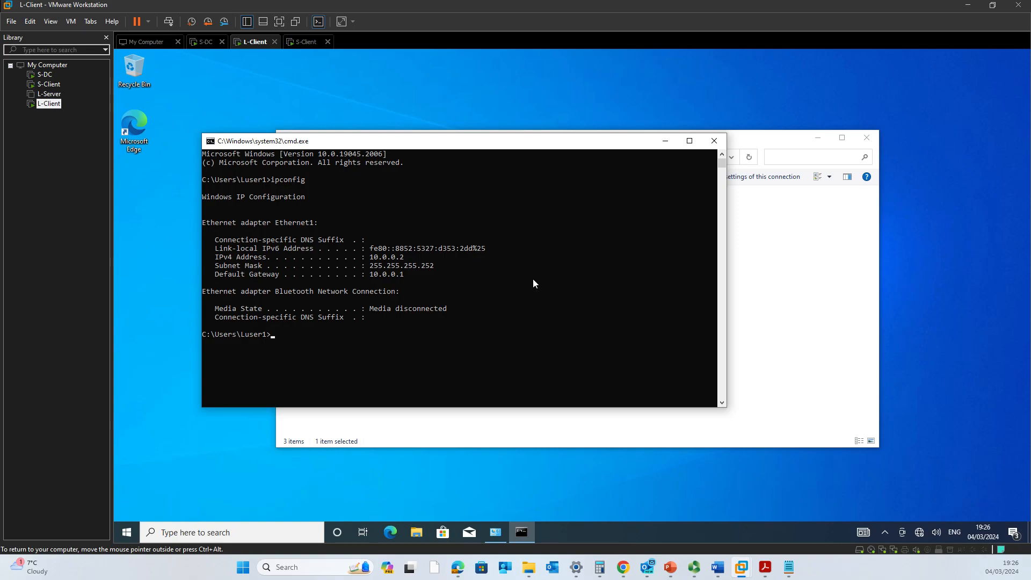
Minimize the command prompt and show the network status reporting Network 3 with No Internet.
{"action": "left_click", "coordinate": [666, 142]}
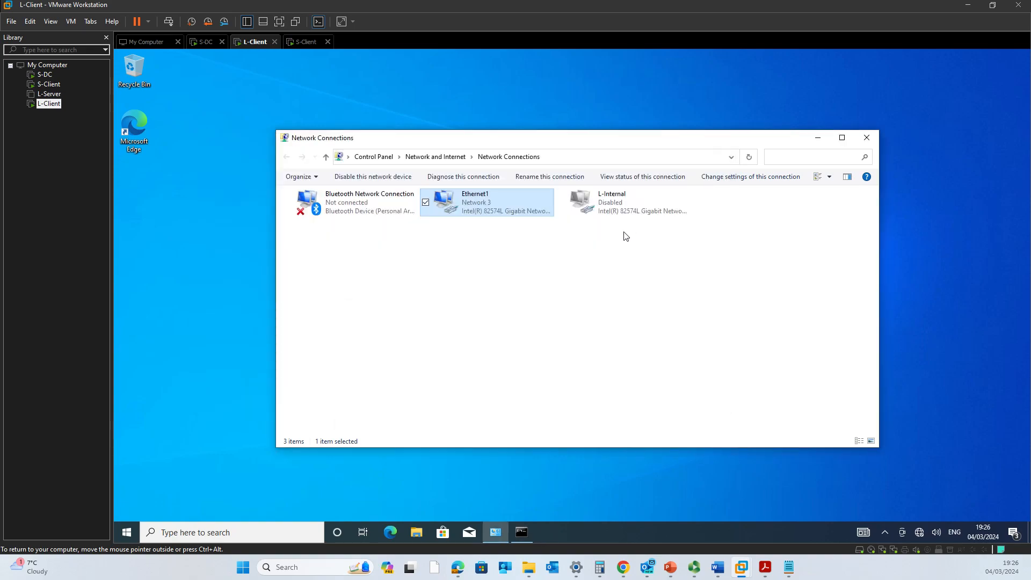
{"action": "left_click", "coordinate": [628, 277]}
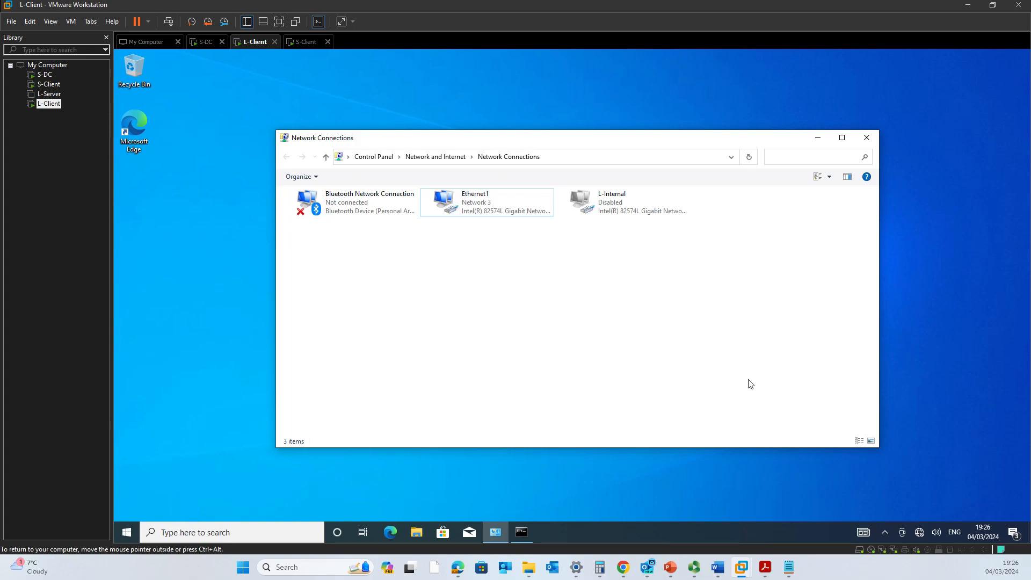
{"action": "left_click", "coordinate": [920, 533]}
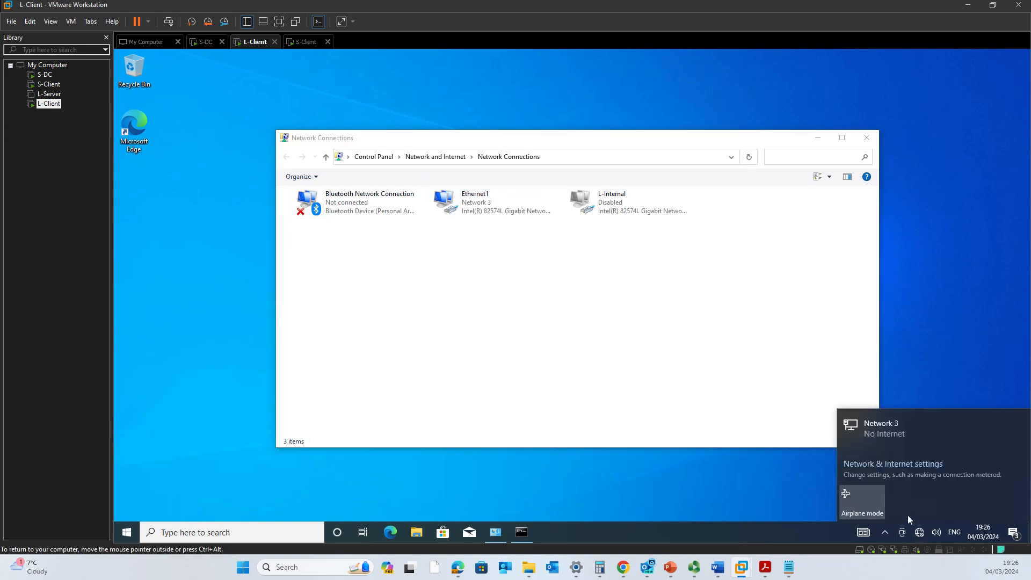
From Network and Sharing Center, create a workplace VPN connection named VPN Connection to 10.0.0.1.
{"action": "left_click", "coordinate": [906, 472]}
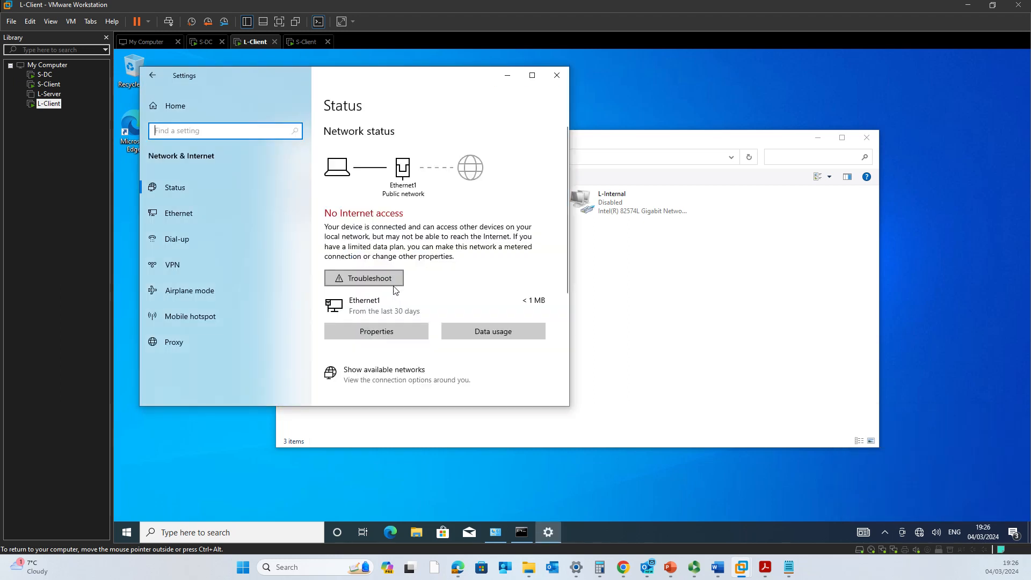
{"action": "scroll", "coordinate": [401, 338], "scroll_direction": "down", "scroll_amount": 4}
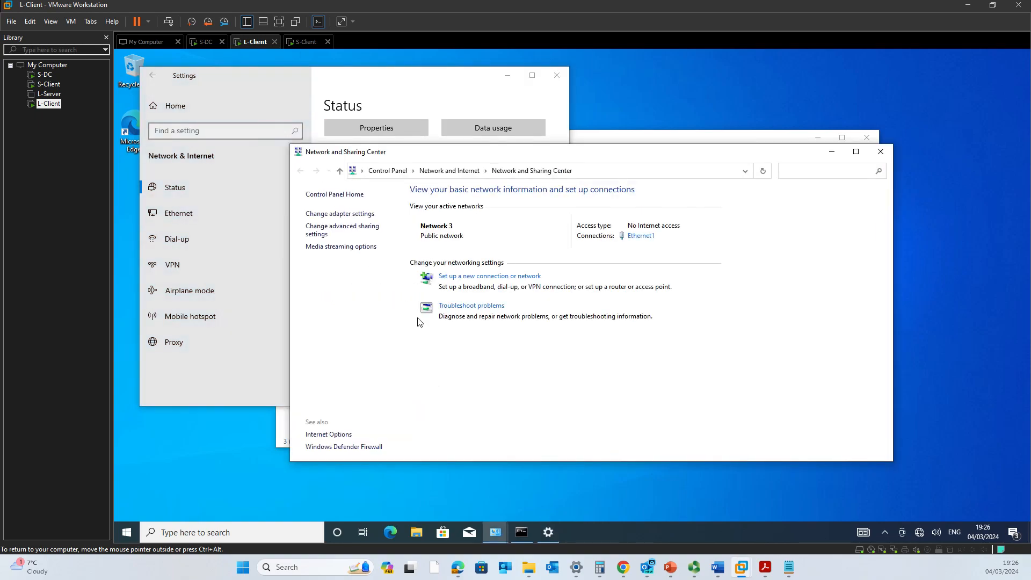
{"action": "left_click", "coordinate": [482, 277]}
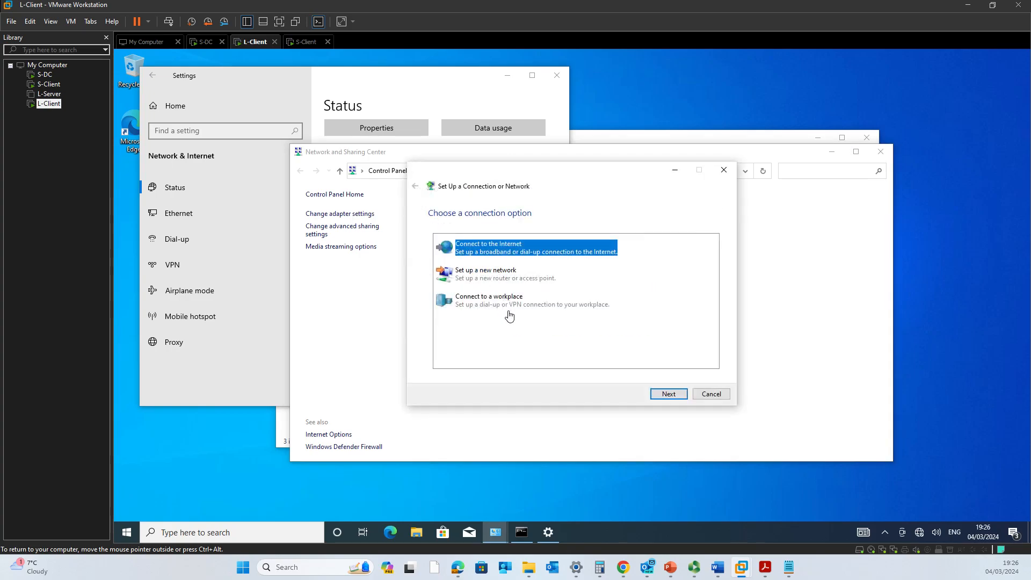
{"action": "left_click", "coordinate": [504, 307]}
{"action": "left_click", "coordinate": [676, 396]}
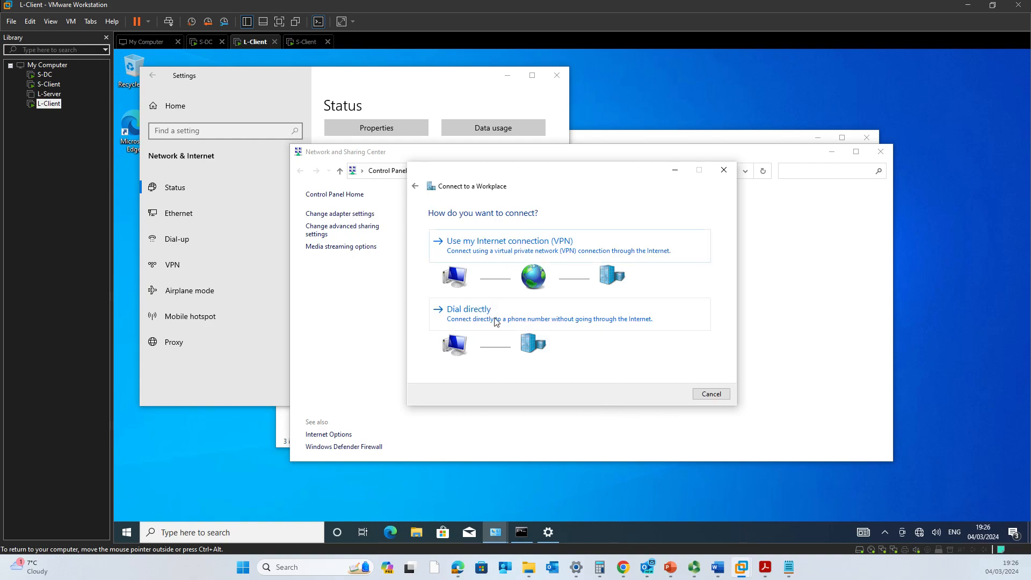
{"action": "left_click", "coordinate": [519, 257]}
{"action": "left_click", "coordinate": [509, 289]}
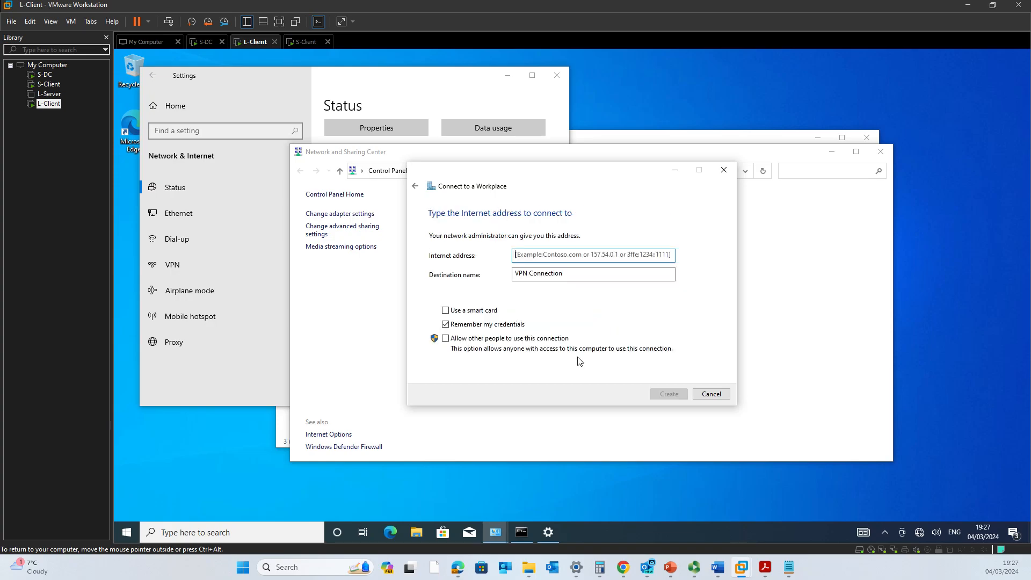
{"action": "left_click", "coordinate": [567, 256]}
{"action": "left_click", "coordinate": [536, 259]}
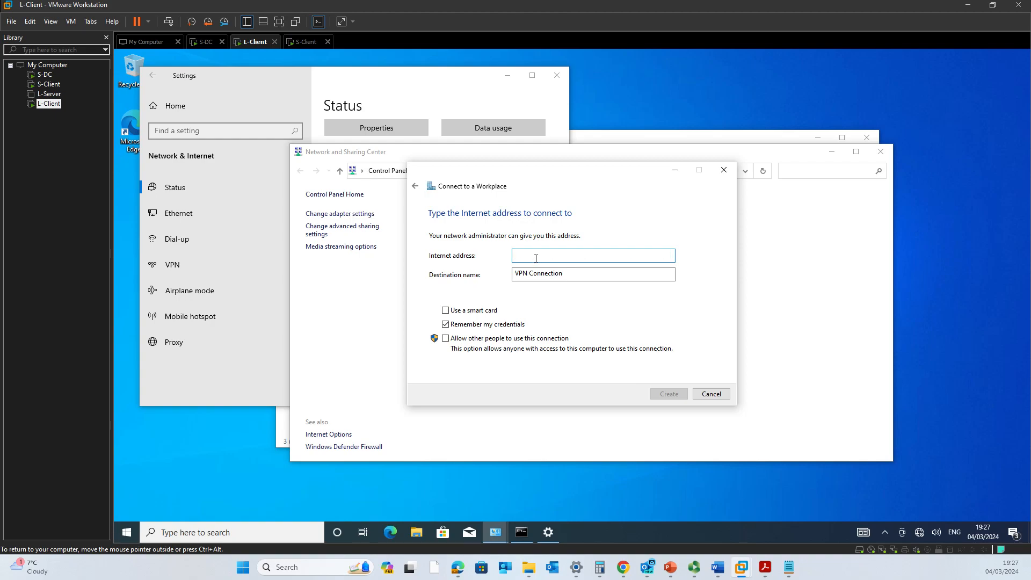
{"action": "type", "text": "10.0.0.1"}
{"action": "key", "text": "Tab"}
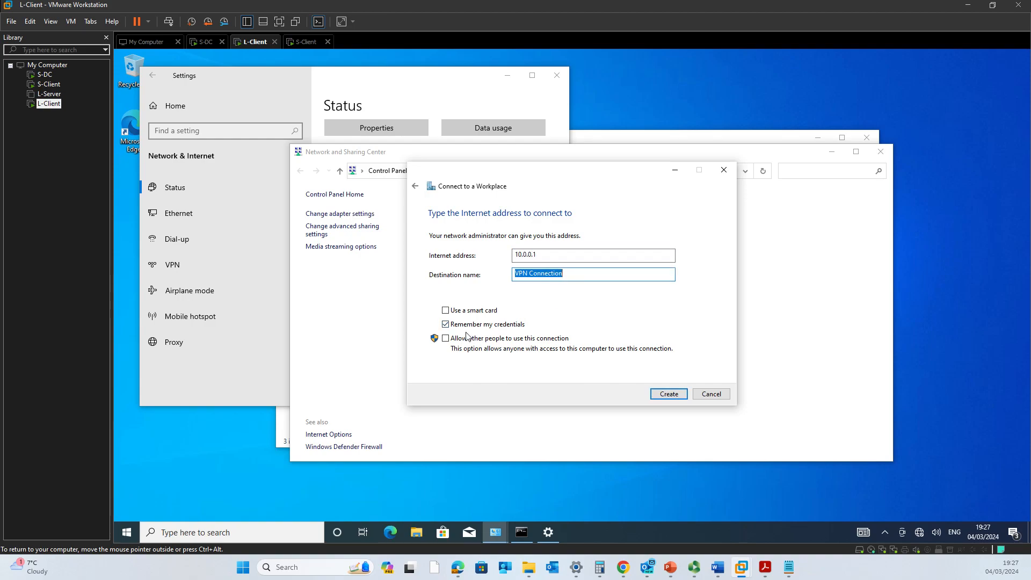
{"action": "left_click", "coordinate": [669, 394]}
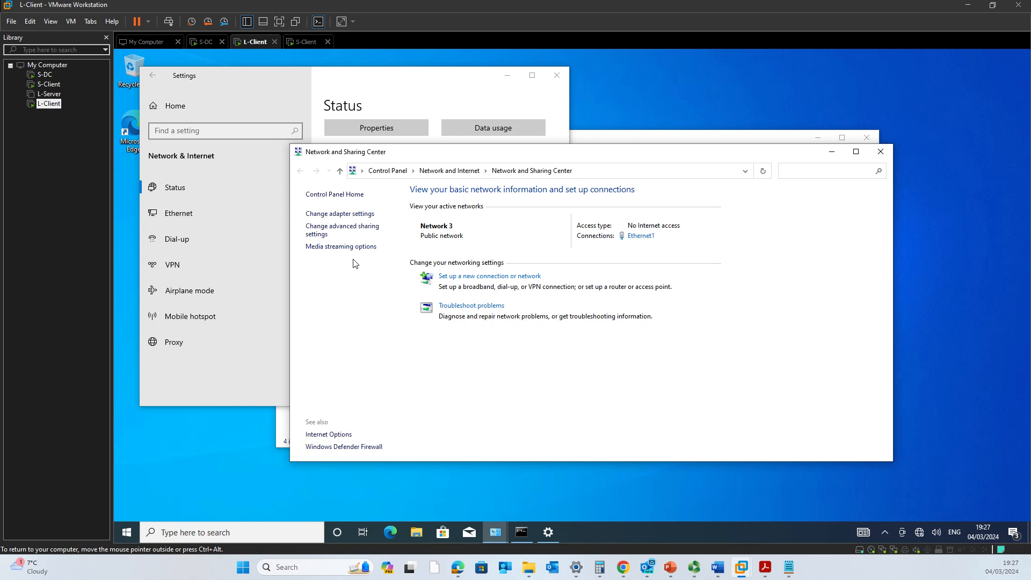
Open the Network Connections window on L-Client via Run (ncpa.cpl).
{"action": "key", "text": "super+r"}
{"action": "type", "text": "nc"}
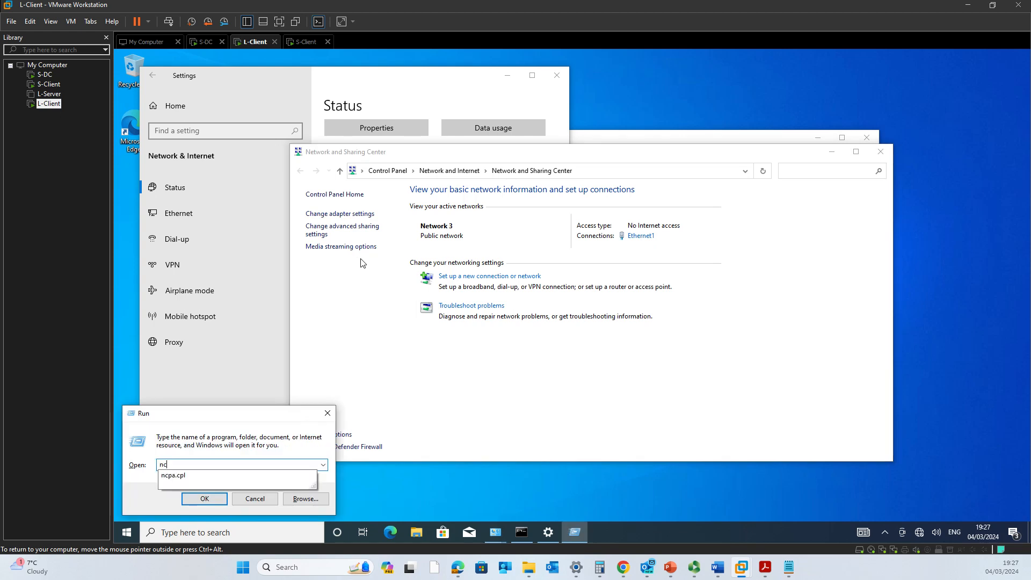
{"action": "key", "text": "Down"}
{"action": "key", "text": "Return"}
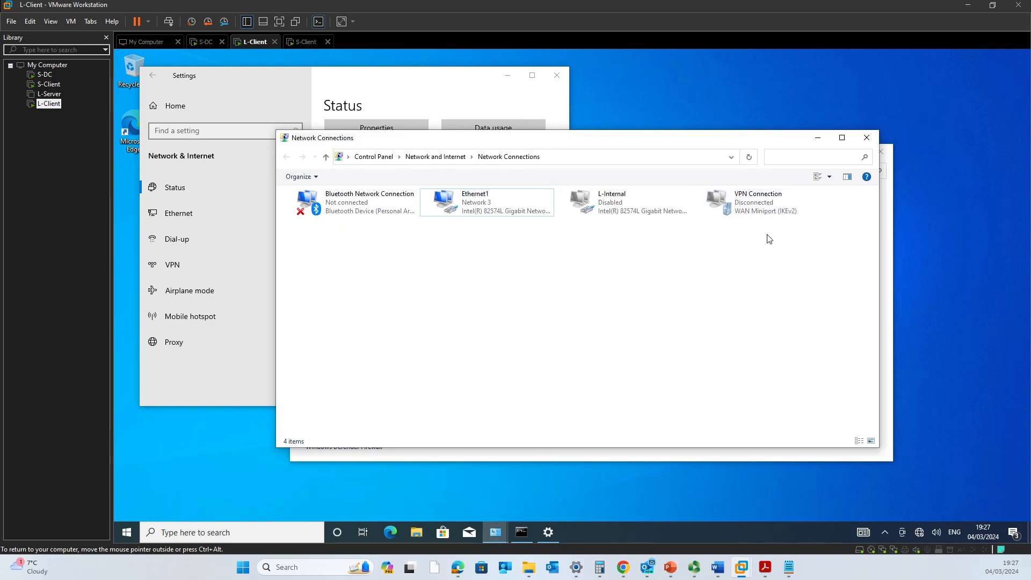
Connect VPN Connection, signing in as Administrator with the account password.
{"action": "left_click", "coordinate": [918, 535]}
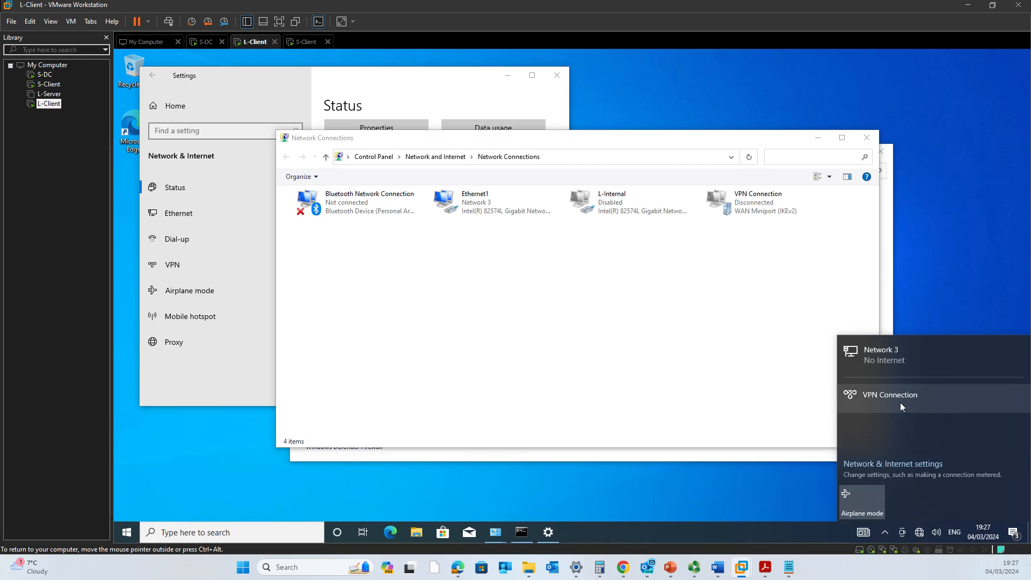
{"action": "left_click", "coordinate": [900, 402]}
{"action": "left_click", "coordinate": [964, 427]}
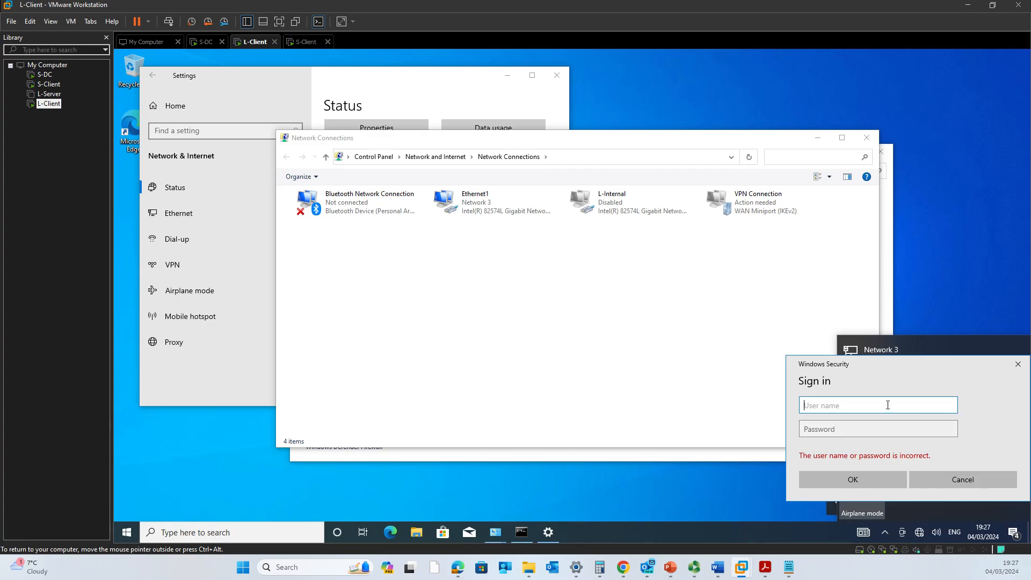
{"action": "type", "text": "Administrator"}
{"action": "key", "text": "Tab"}
{"action": "key", "text": "Caps_Lock"}
{"action": "type", "text": "Pa$$w0rd1123"}
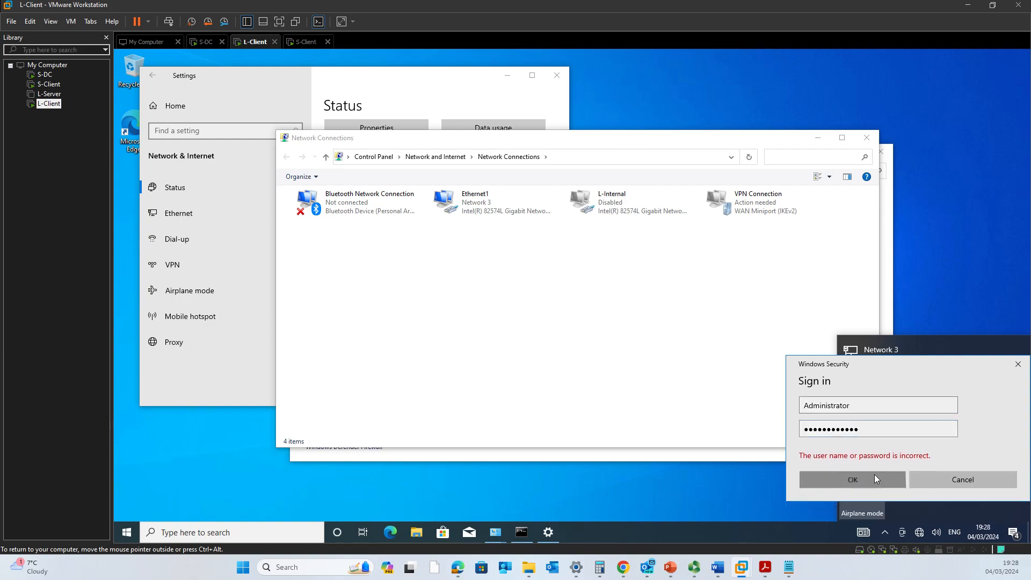
{"action": "left_click", "coordinate": [875, 475]}
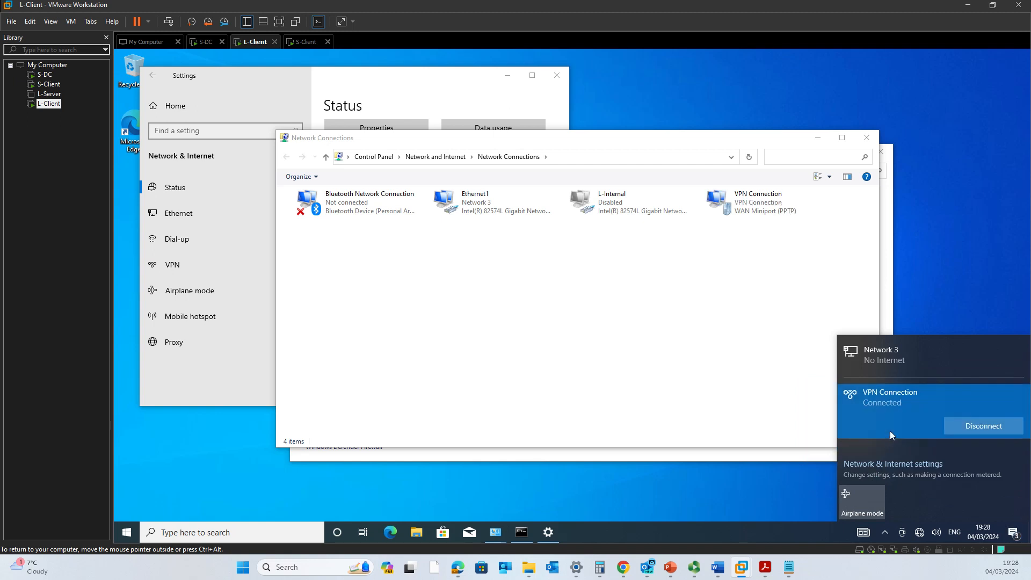
On S-DC, view the active WAN Miniport (PPTP) port status showing 192.168.1.102, then return to L-Client.
{"action": "left_click", "coordinate": [203, 42]}
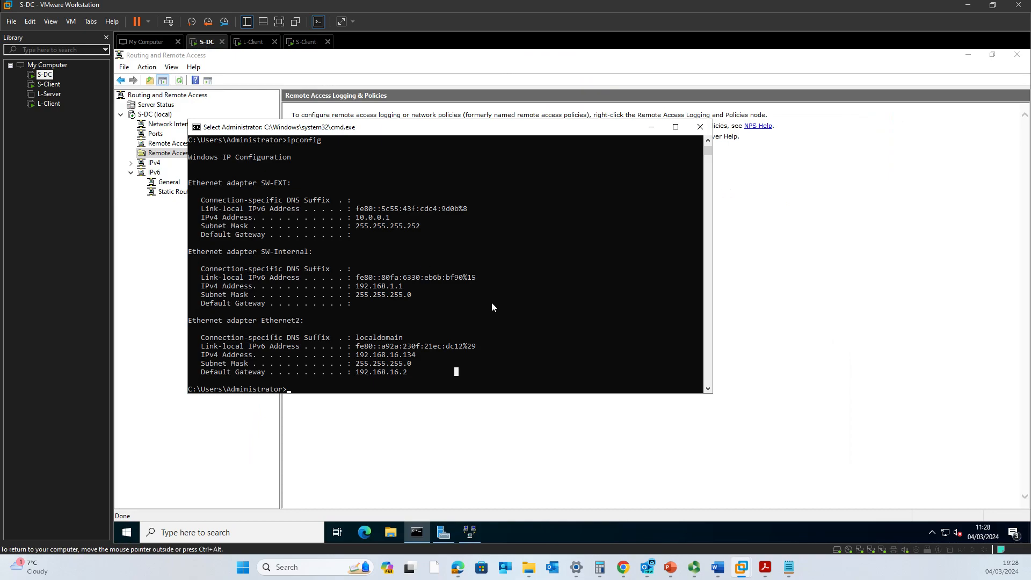
{"action": "left_click", "coordinate": [651, 127]}
{"action": "left_click", "coordinate": [157, 135]}
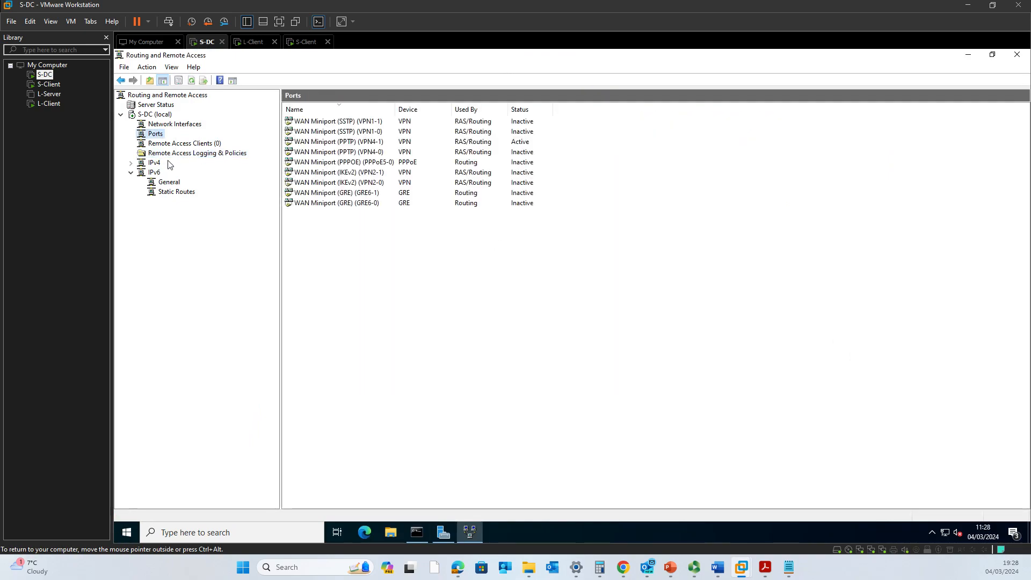
{"action": "left_click", "coordinate": [534, 109]}
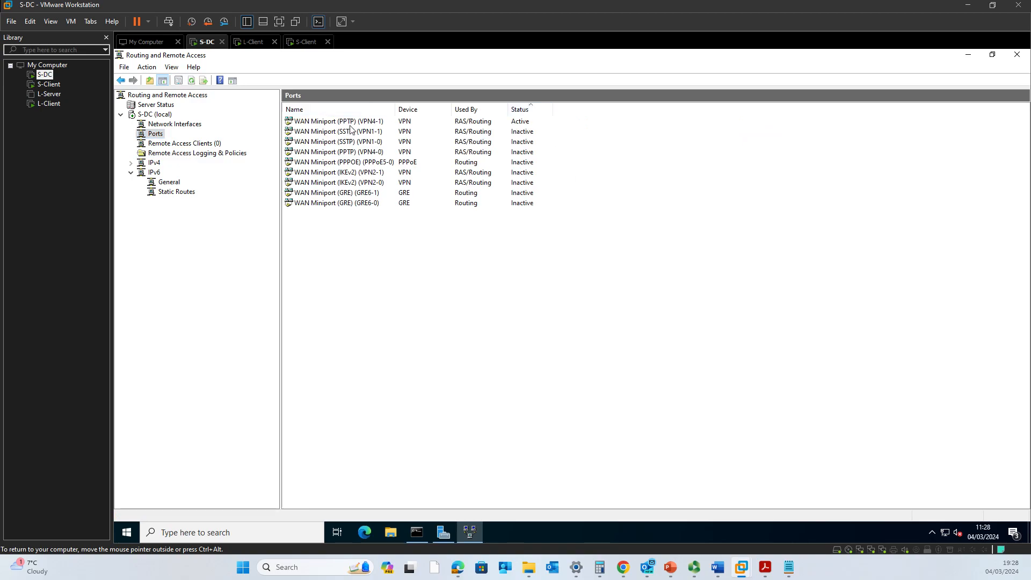
{"action": "left_click", "coordinate": [465, 125]}
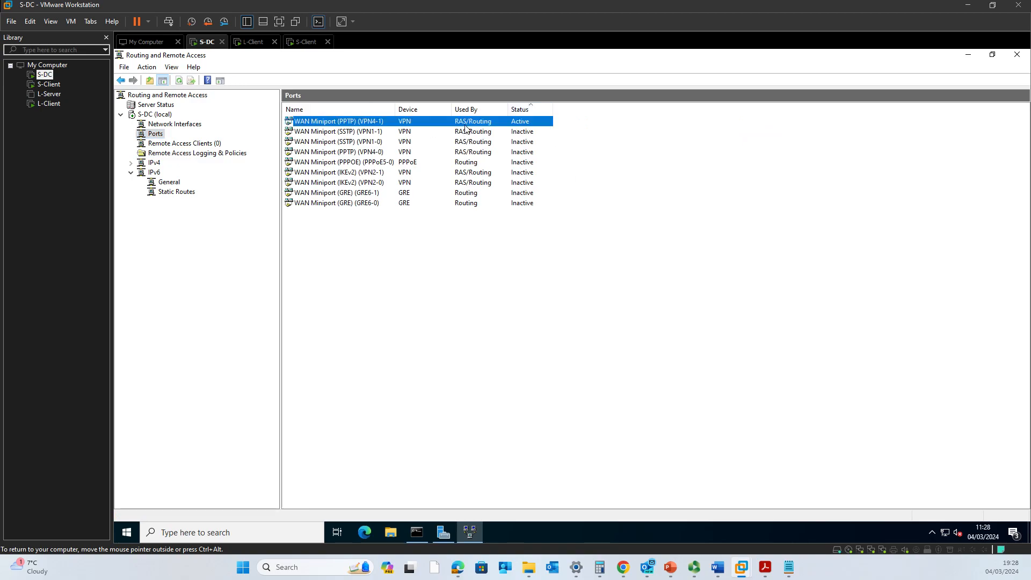
{"action": "double_click", "coordinate": [350, 128]}
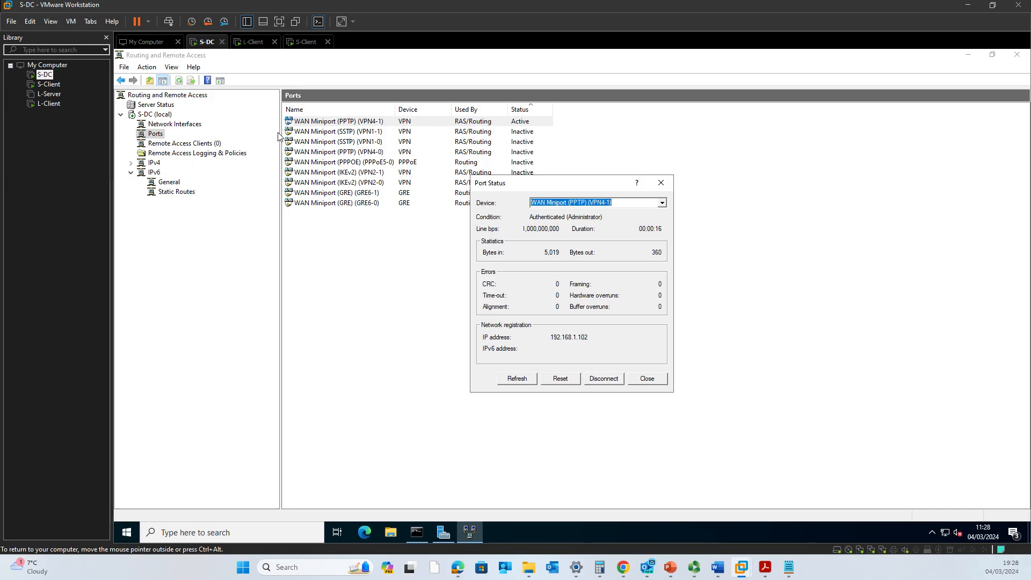
{"action": "left_click", "coordinate": [259, 47]}
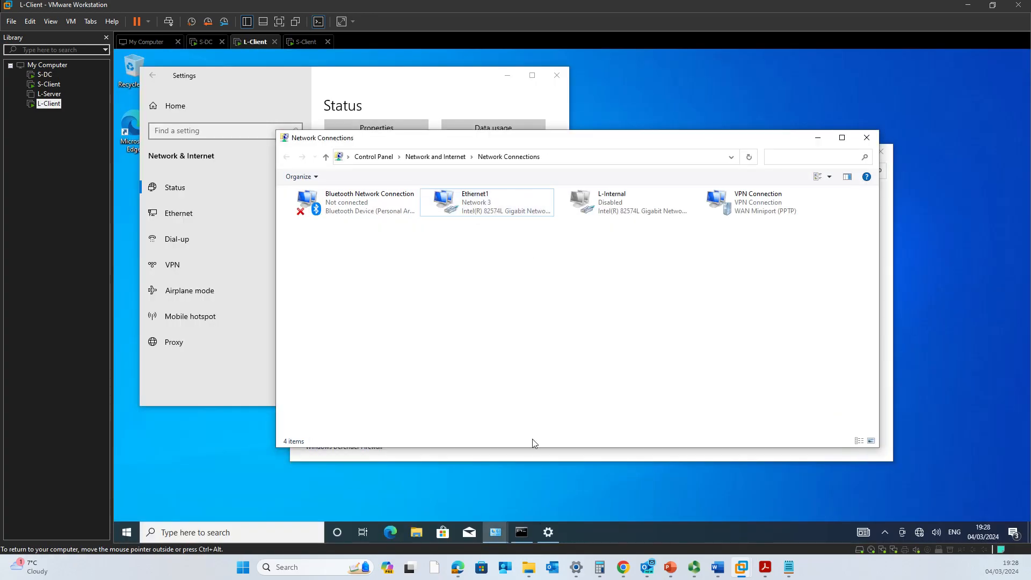
Rerun ipconfig on L-Client, showing the PPP VPN Connection adapter at 192.168.1.102.
{"action": "left_click", "coordinate": [529, 532]}
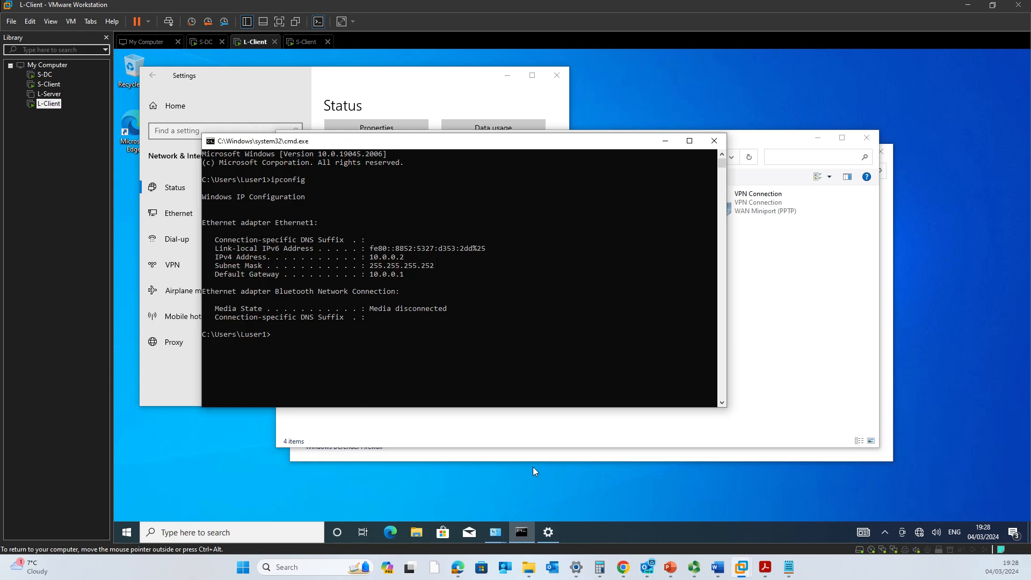
{"action": "left_click", "coordinate": [496, 324]}
{"action": "key", "text": "Escape"}
{"action": "key", "text": "Up"}
{"action": "key", "text": "Return"}
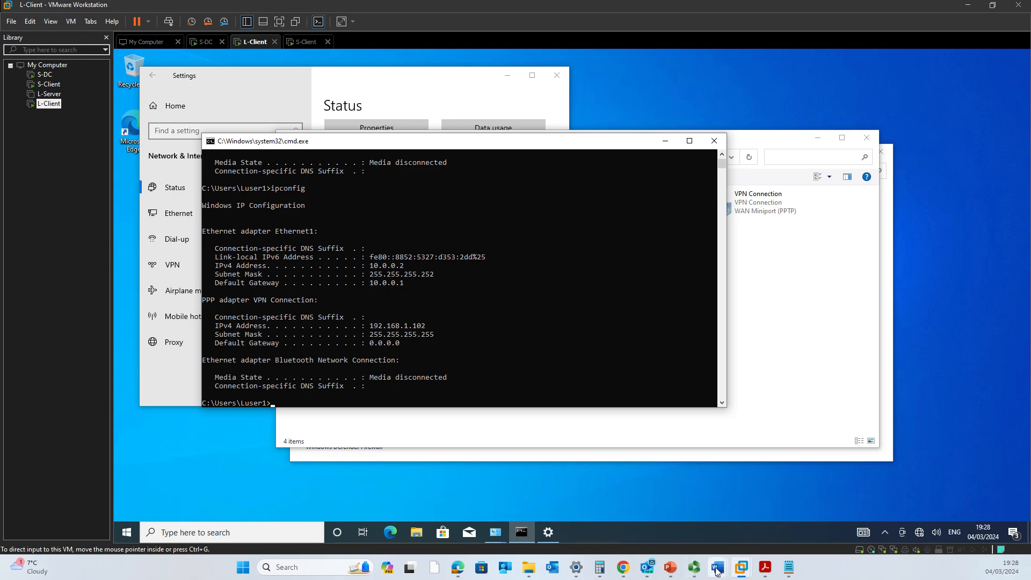
Bring up the Setup the Network plan in Word and ink a curve from 192.168.1.1 to S-DC.
{"action": "mouse_move", "coordinate": [714, 555]}
{"action": "left_click", "coordinate": [651, 519]}
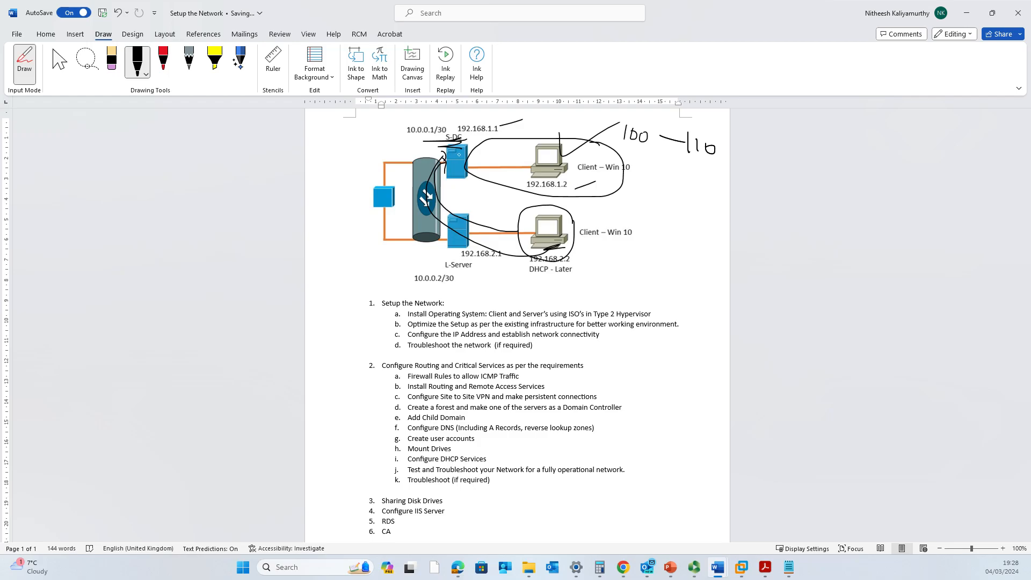
{"action": "mouse_move", "coordinate": [520, 143]}
{"action": "left_mouse_down"}
{"action": "mouse_move", "coordinate": [471, 112]}
{"action": "mouse_move", "coordinate": [444, 153]}
{"action": "mouse_move", "coordinate": [468, 168]}
{"action": "mouse_move", "coordinate": [528, 157]}
{"action": "mouse_move", "coordinate": [559, 171]}
{"action": "left_mouse_up"}
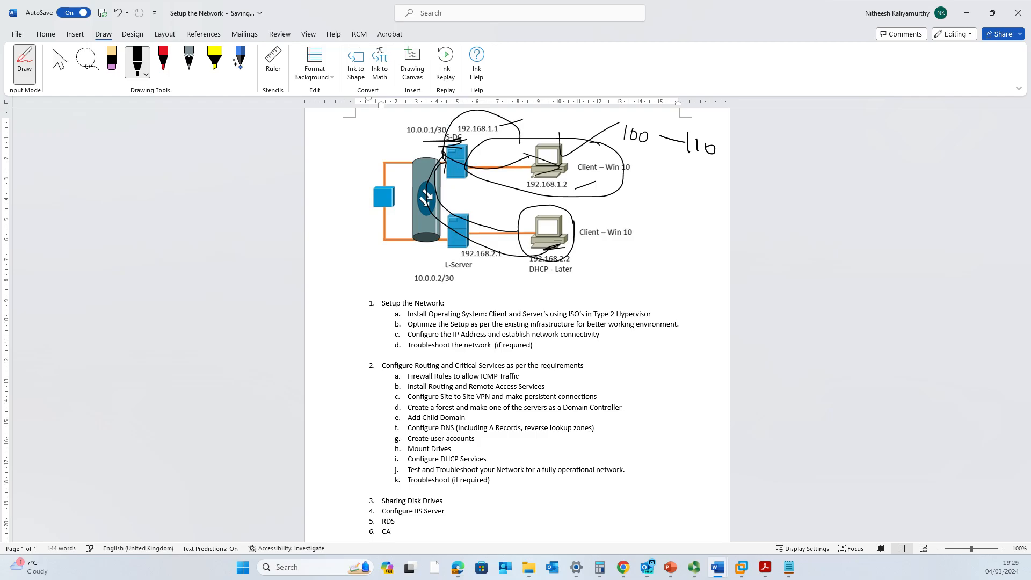
Disconnect the active PPTP VPN port on S-DC from its port status details.
{"action": "left_click", "coordinate": [967, 16]}
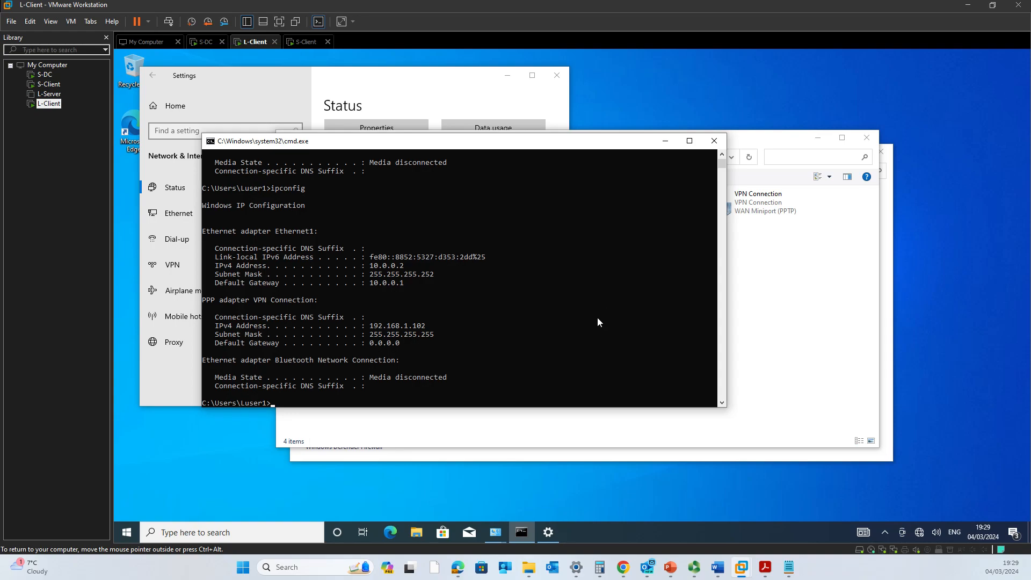
{"action": "left_click", "coordinate": [206, 42]}
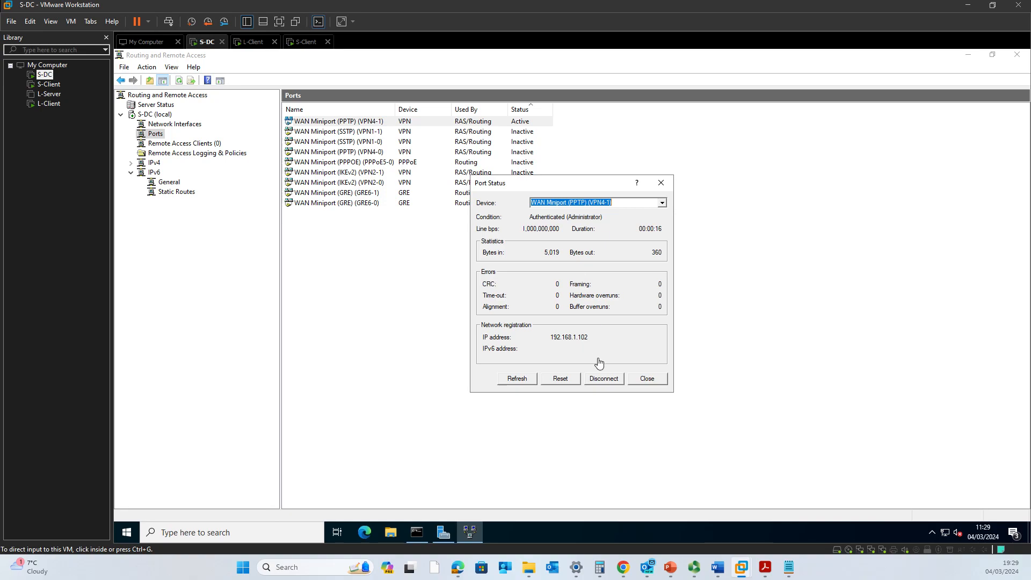
{"action": "left_click", "coordinate": [603, 383]}
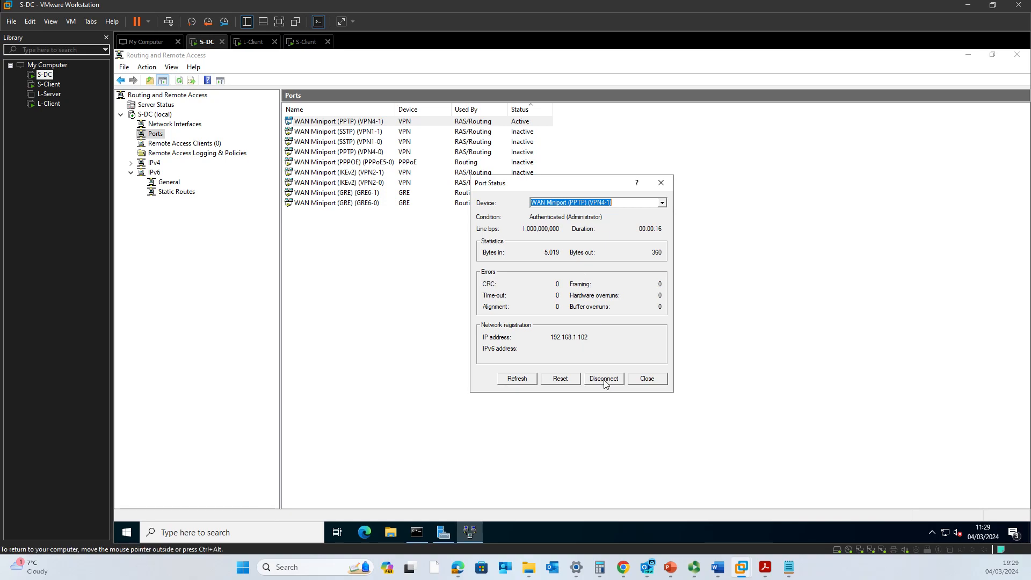
{"action": "left_click", "coordinate": [614, 376]}
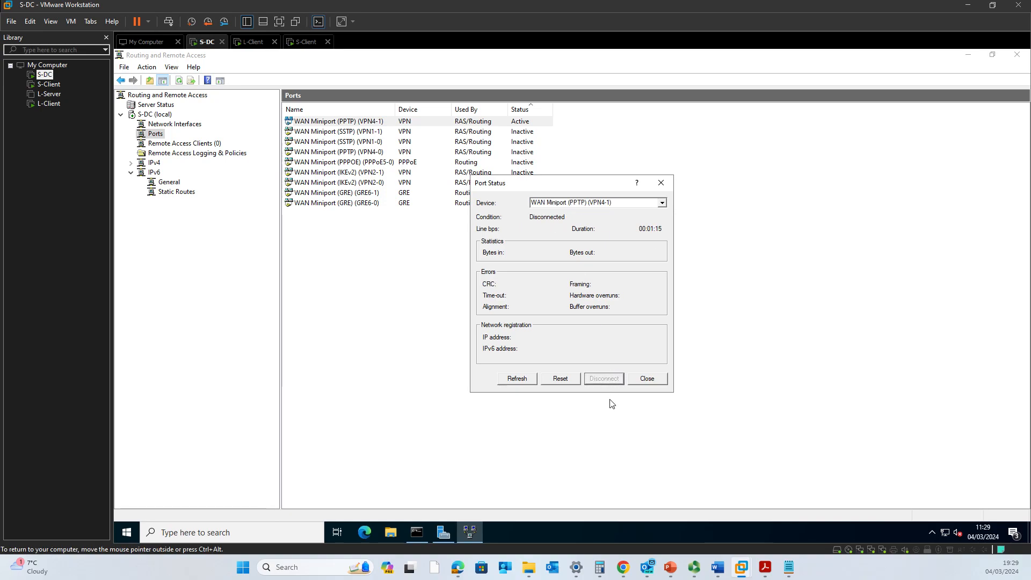
{"action": "left_click", "coordinate": [626, 140]}
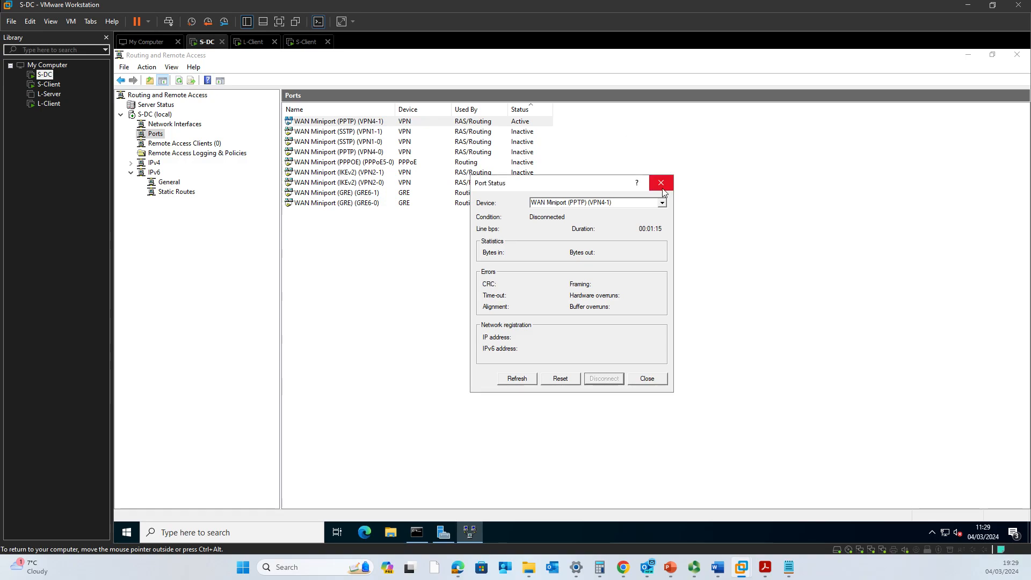
{"action": "left_click", "coordinate": [646, 379]}
Refresh the S-DC ports list so every port reads Inactive, then return to L-Client.
{"action": "right_click", "coordinate": [583, 239]}
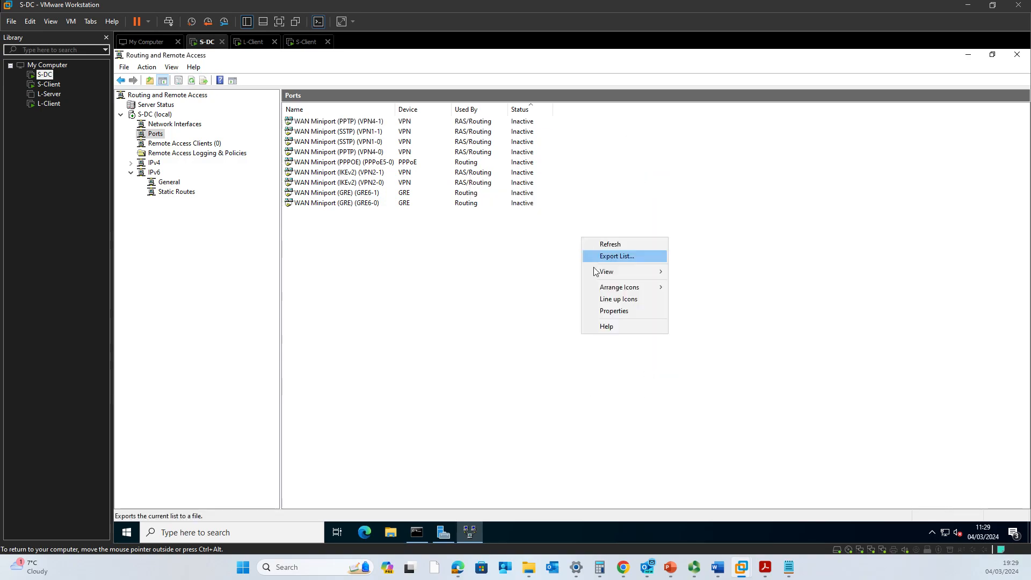
{"action": "left_click", "coordinate": [606, 245]}
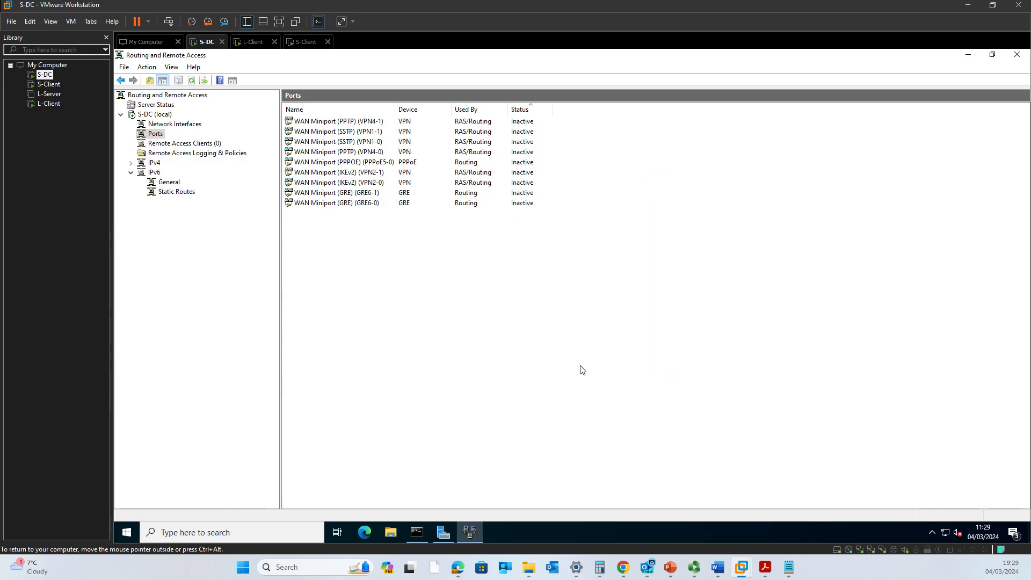
{"action": "left_click", "coordinate": [248, 42]}
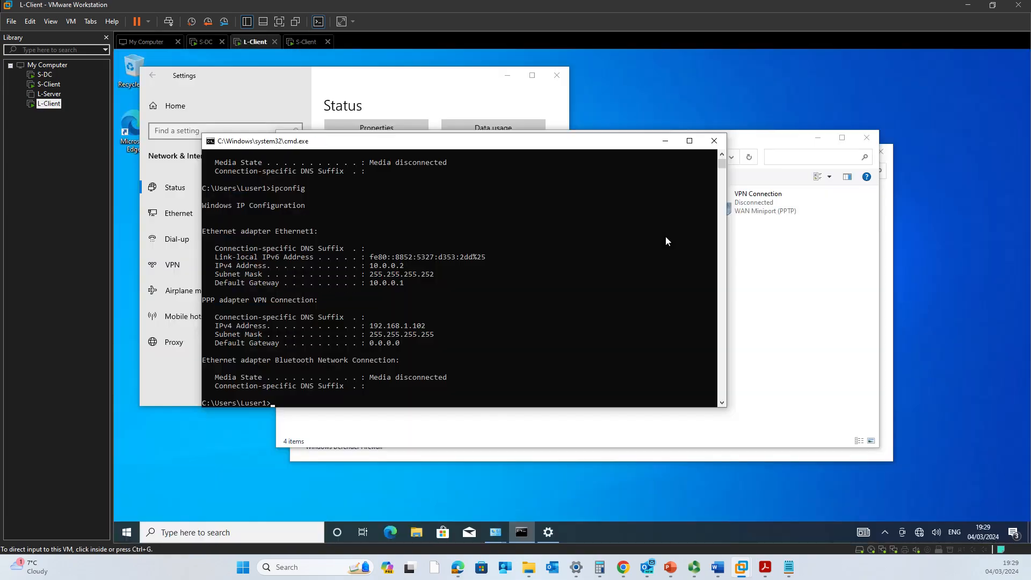
Reconnect L-Client's VPN Connection from the network tray and minimize the command prompt.
{"action": "left_click", "coordinate": [664, 232]}
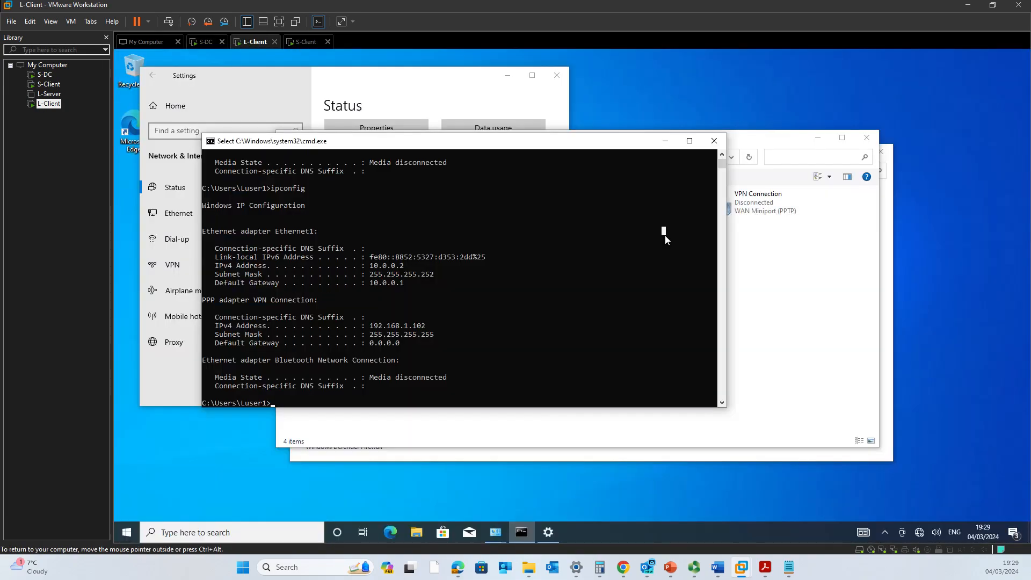
{"action": "left_click", "coordinate": [920, 534]}
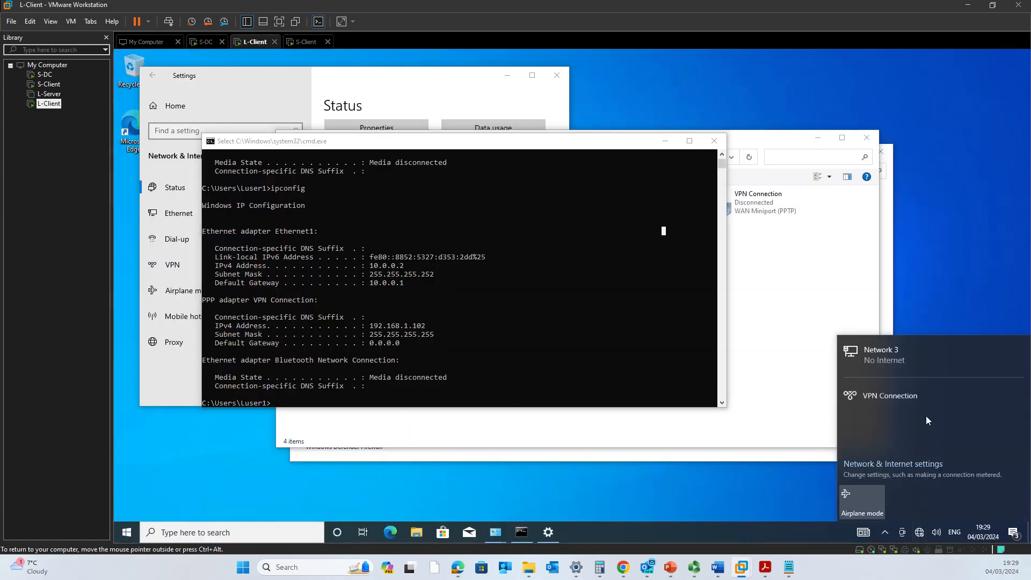
{"action": "left_click", "coordinate": [903, 396]}
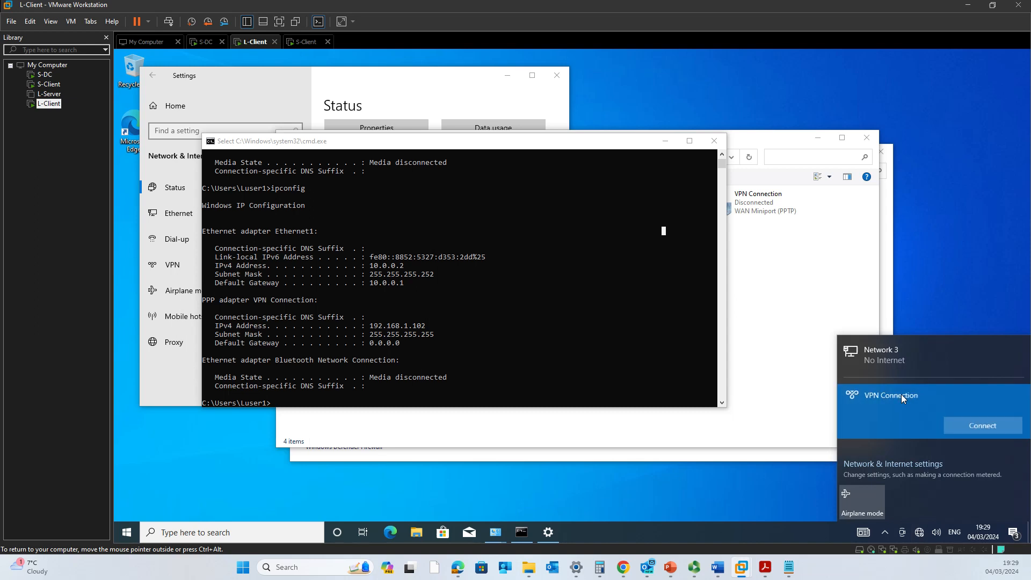
{"action": "left_click", "coordinate": [987, 427]}
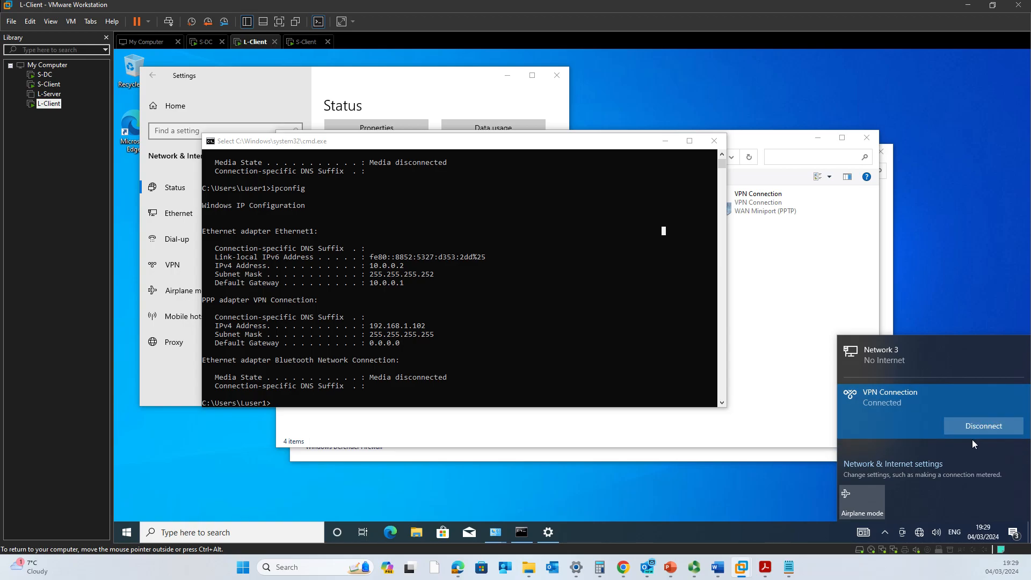
{"action": "left_click", "coordinate": [665, 141]}
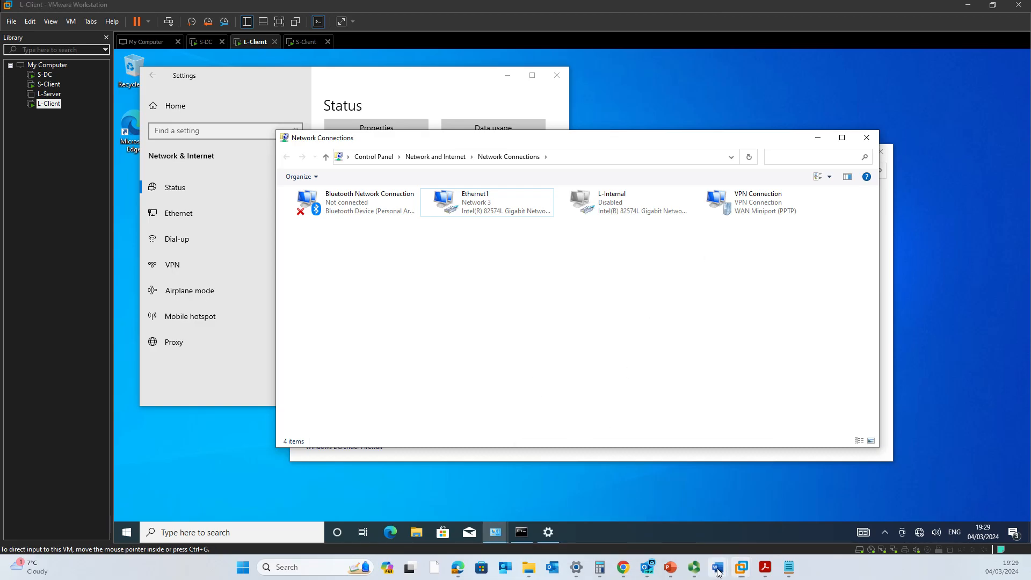
Undo the three earlier ink strokes in Word and circle 'Site to Site VPN' in item 2c.
{"action": "left_click", "coordinate": [637, 520]}
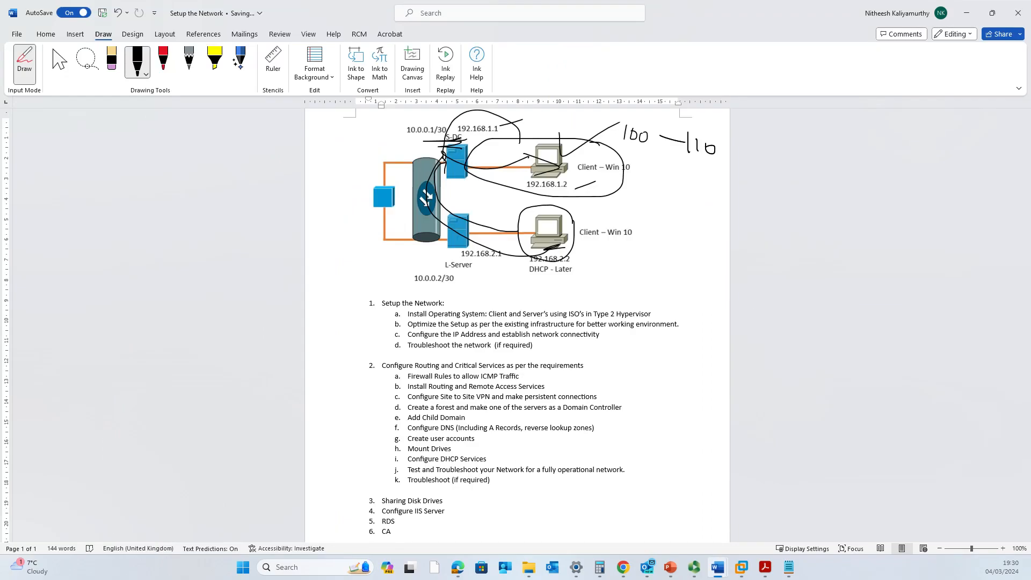
{"action": "key", "text": "ctrl+z"}
{"action": "key", "text": "ctrl+z"}
{"action": "key", "text": "ctrl+z"}
{"action": "key", "text": "ctrl+z"}
{"action": "key", "text": "ctrl+z"}
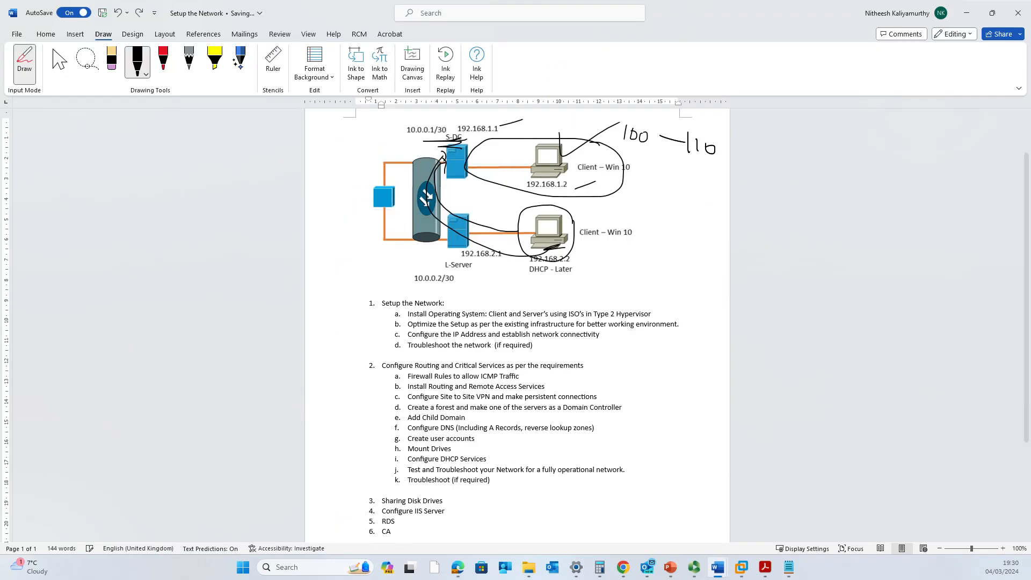
{"action": "key", "text": "ctrl+z"}
{"action": "key", "text": "ctrl+z"}
{"action": "key", "text": "ctrl+z"}
{"action": "key", "text": "ctrl+z"}
{"action": "key", "text": "ctrl+z"}
{"action": "key", "text": "ctrl+z"}
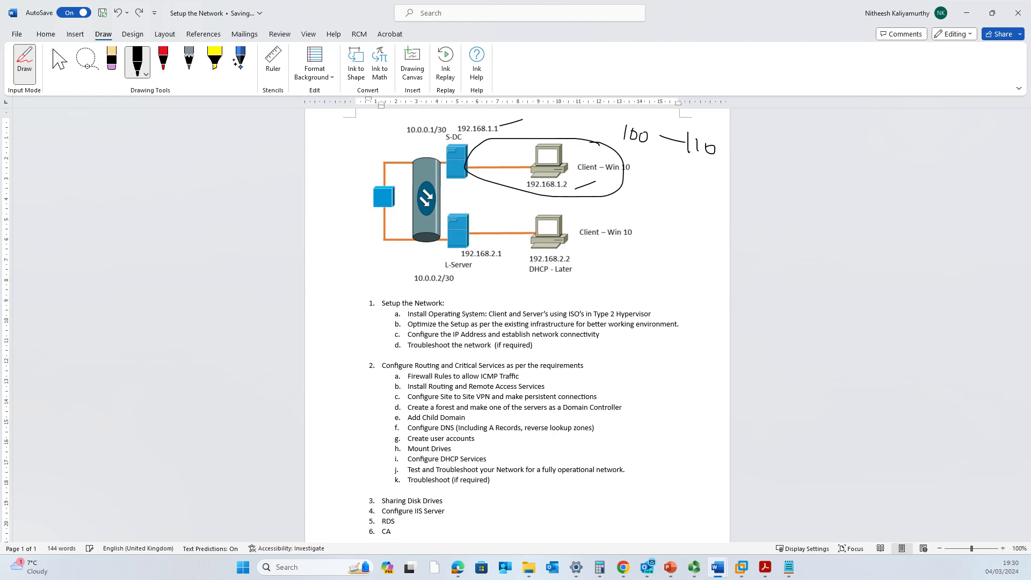
{"action": "key", "text": "ctrl+z"}
{"action": "key", "text": "ctrl+z"}
{"action": "key", "text": "ctrl+z"}
{"action": "key", "text": "ctrl+z"}
{"action": "key", "text": "ctrl+z"}
{"action": "key", "text": "ctrl+z"}
{"action": "key", "text": "ctrl+z"}
{"action": "key", "text": "ctrl+z"}
{"action": "key", "text": "ctrl+z"}
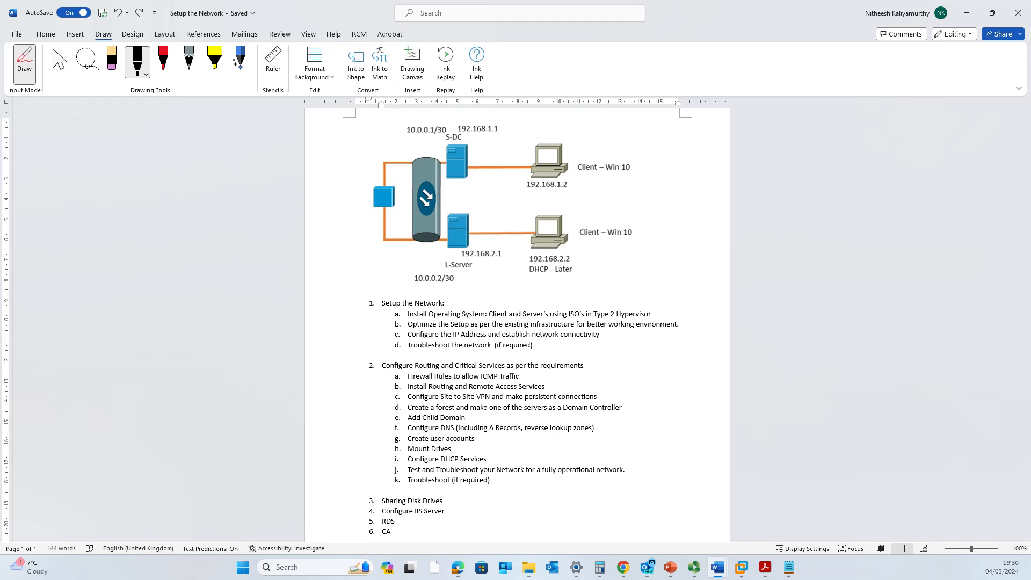
{"action": "mouse_move", "coordinate": [445, 403]}
{"action": "left_mouse_down"}
{"action": "mouse_move", "coordinate": [483, 408]}
{"action": "mouse_move", "coordinate": [499, 397]}
{"action": "mouse_move", "coordinate": [442, 389]}
{"action": "mouse_move", "coordinate": [440, 401]}
{"action": "left_mouse_up"}
Ink loops and marks around S-DC, L-Server and DHCP - Later on the network diagram.
{"action": "mouse_move", "coordinate": [458, 172]}
{"action": "left_mouse_down"}
{"action": "mouse_move", "coordinate": [510, 192]}
{"action": "mouse_move", "coordinate": [529, 121]}
{"action": "mouse_move", "coordinate": [464, 170]}
{"action": "left_mouse_up"}
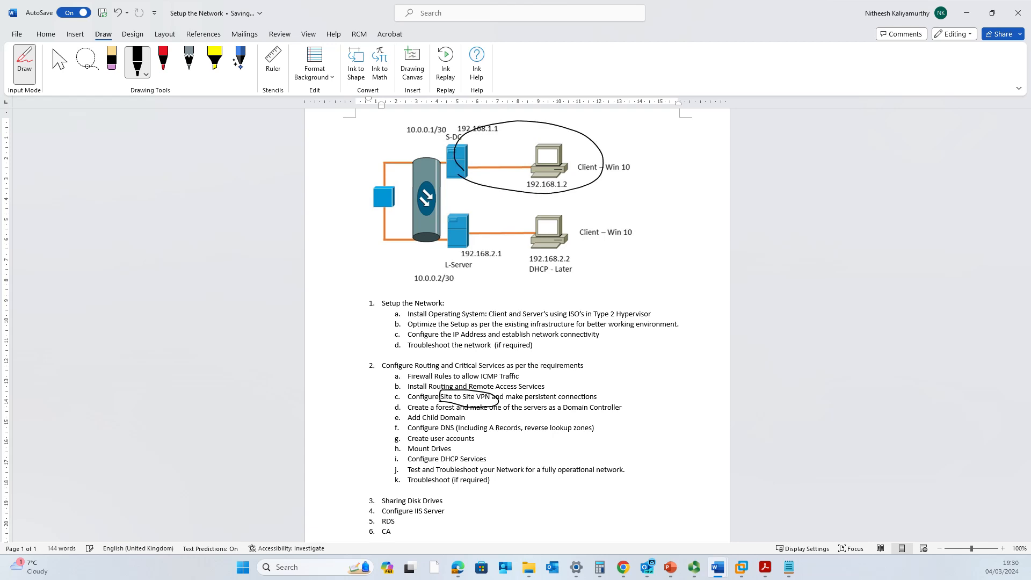
{"action": "mouse_move", "coordinate": [623, 228]}
{"action": "left_mouse_down"}
{"action": "mouse_move", "coordinate": [521, 214]}
{"action": "mouse_move", "coordinate": [485, 276]}
{"action": "mouse_move", "coordinate": [621, 233]}
{"action": "left_mouse_up"}
{"action": "left_click_drag", "start_coordinate": [475, 239], "coordinate": [559, 282]}
{"action": "mouse_move", "coordinate": [564, 262]}
{"action": "left_mouse_down"}
{"action": "mouse_move", "coordinate": [578, 261]}
{"action": "mouse_move", "coordinate": [564, 305]}
{"action": "mouse_move", "coordinate": [594, 315]}
{"action": "left_mouse_up"}
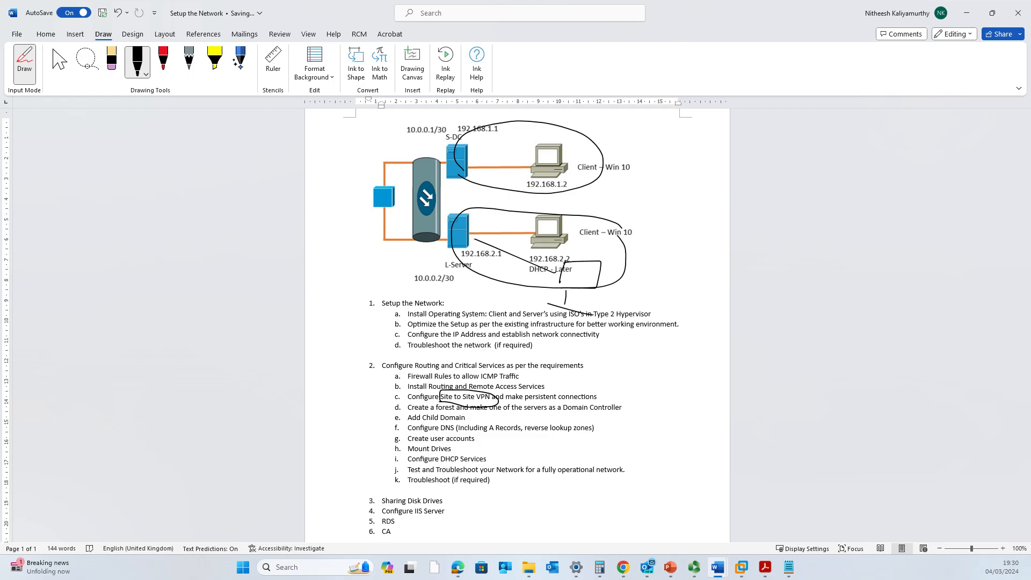
{"action": "mouse_move", "coordinate": [475, 236]}
{"action": "left_mouse_down"}
{"action": "mouse_move", "coordinate": [431, 244]}
{"action": "mouse_move", "coordinate": [470, 236]}
{"action": "mouse_move", "coordinate": [411, 153]}
{"action": "mouse_move", "coordinate": [484, 136]}
{"action": "mouse_move", "coordinate": [446, 181]}
{"action": "left_mouse_up"}
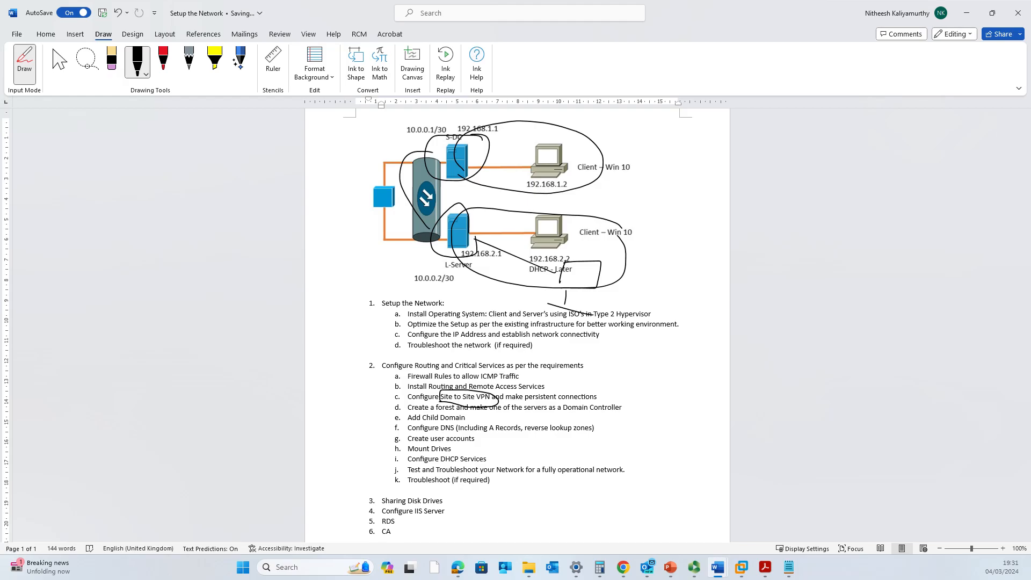
Undo the diagram ink, underline 'Install Routing and Remote Access Services' and circle VPN in item 2c.
{"action": "key", "text": "ctrl+z"}
{"action": "key", "text": "ctrl+z"}
{"action": "key", "text": "ctrl+z"}
{"action": "key", "text": "ctrl+z"}
{"action": "key", "text": "ctrl+z"}
{"action": "key", "text": "ctrl+z"}
{"action": "key", "text": "ctrl+z"}
{"action": "key", "text": "ctrl+z"}
{"action": "key", "text": "ctrl+z"}
{"action": "key", "text": "ctrl+z"}
{"action": "key", "text": "ctrl+z"}
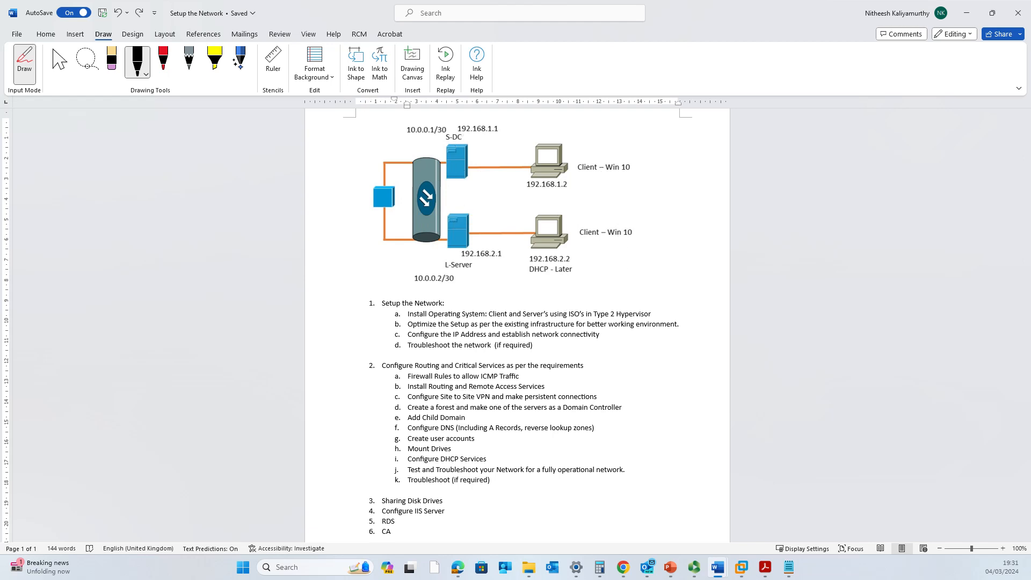
{"action": "left_click_drag", "start_coordinate": [409, 393], "coordinate": [535, 393]}
{"action": "mouse_move", "coordinate": [475, 400]}
{"action": "left_mouse_down"}
{"action": "mouse_move", "coordinate": [493, 398]}
{"action": "mouse_move", "coordinate": [473, 394]}
{"action": "mouse_move", "coordinate": [473, 401]}
{"action": "left_mouse_up"}
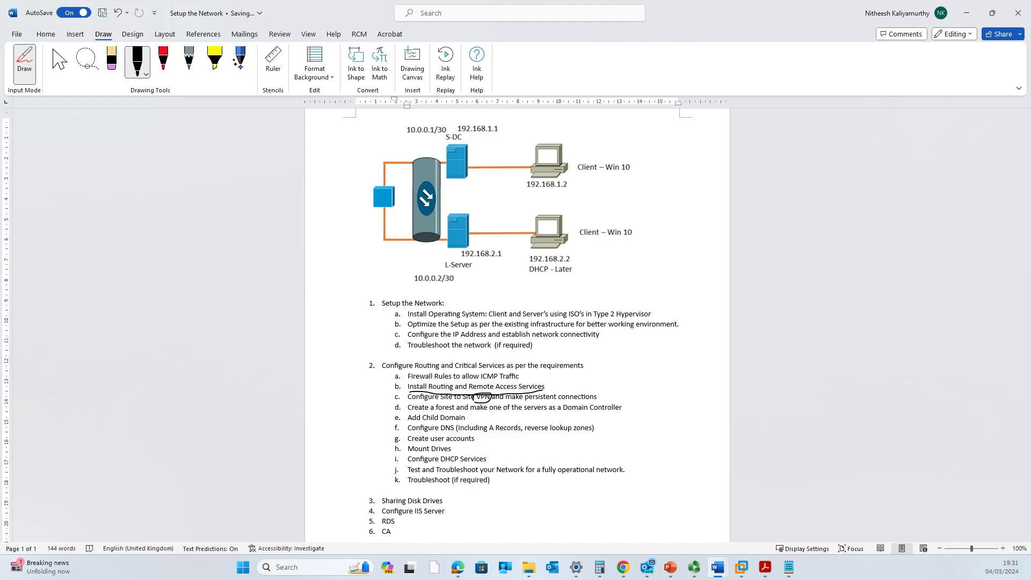